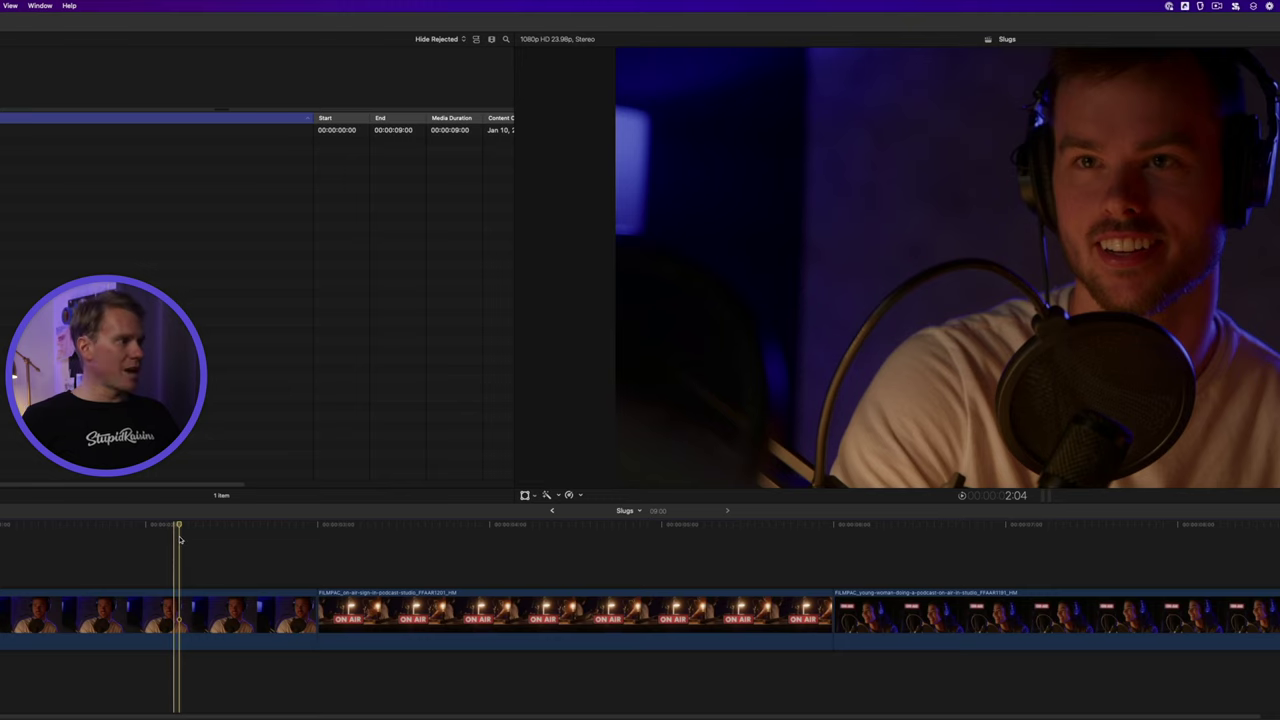
# Step: Insert a gap at the playhead, move the woman's clip into a connected lane, and preview
pyautogui.moveTo(178, 537); pyautogui.dragTo(320, 527)
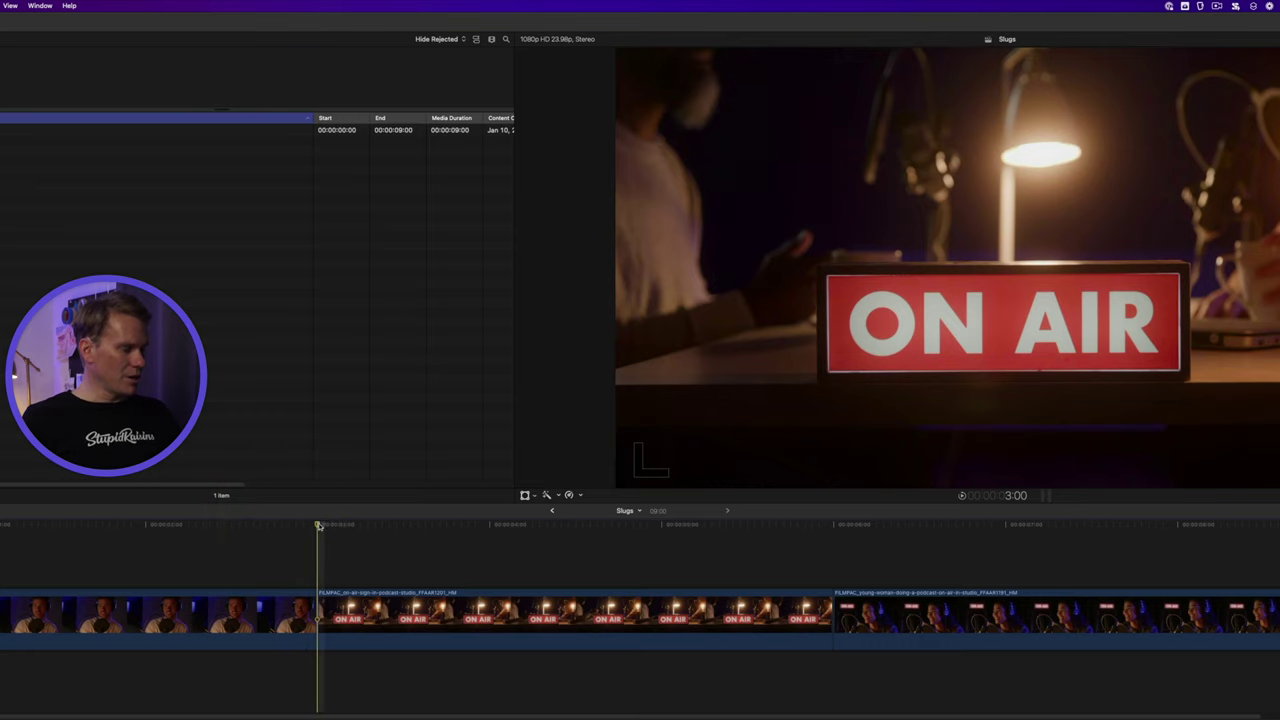
pyautogui.hotkey('alt', 'w')
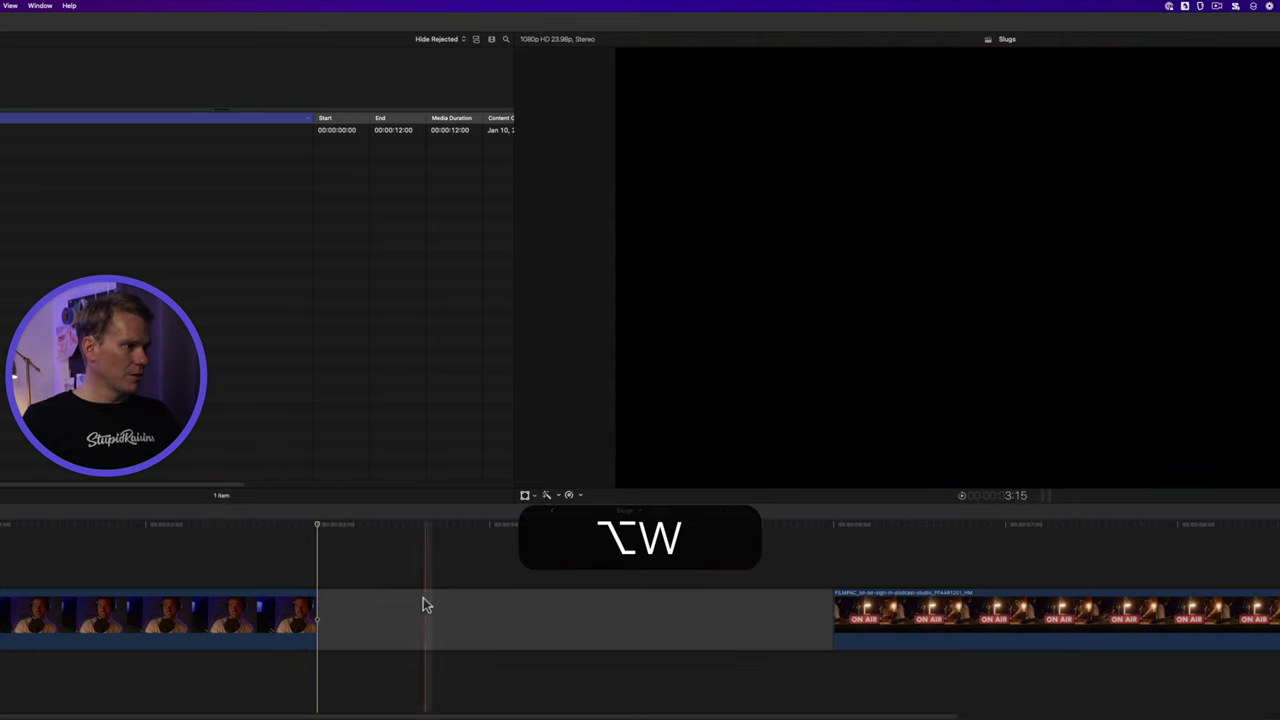
pyautogui.click(564, 617)
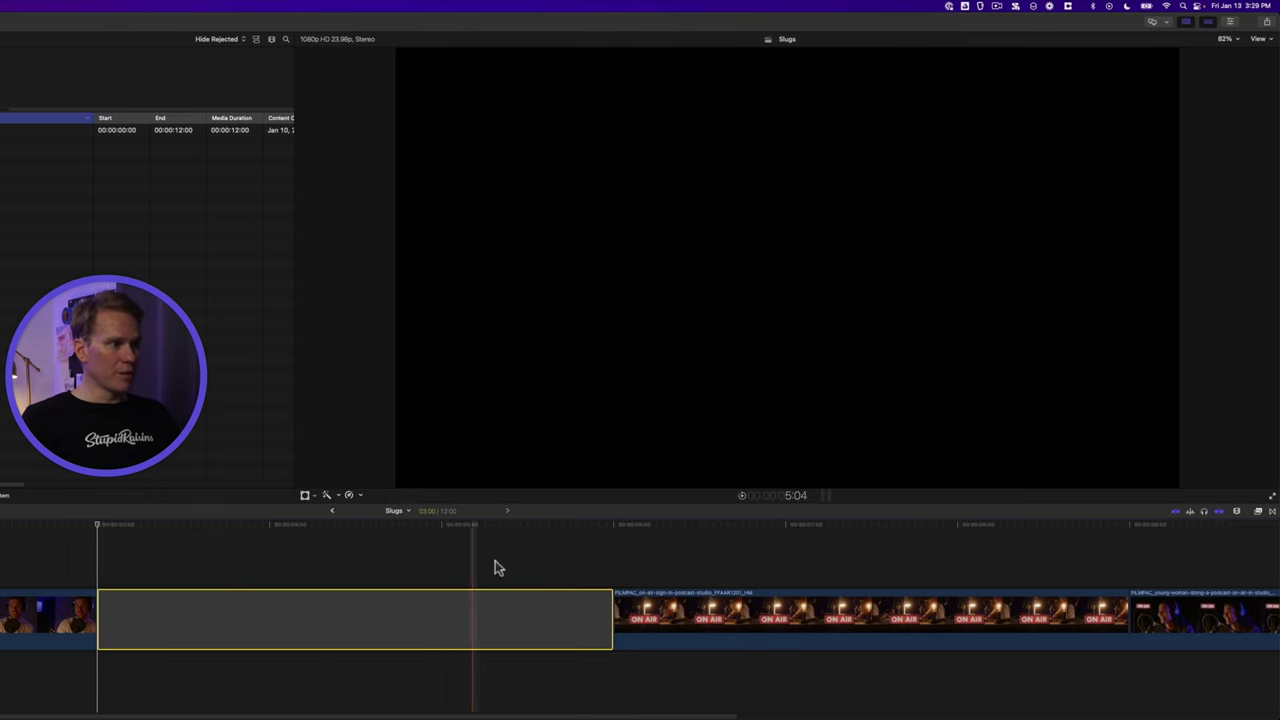
pyautogui.moveTo(1190, 618); pyautogui.dragTo(309, 640)
pyautogui.press('space')
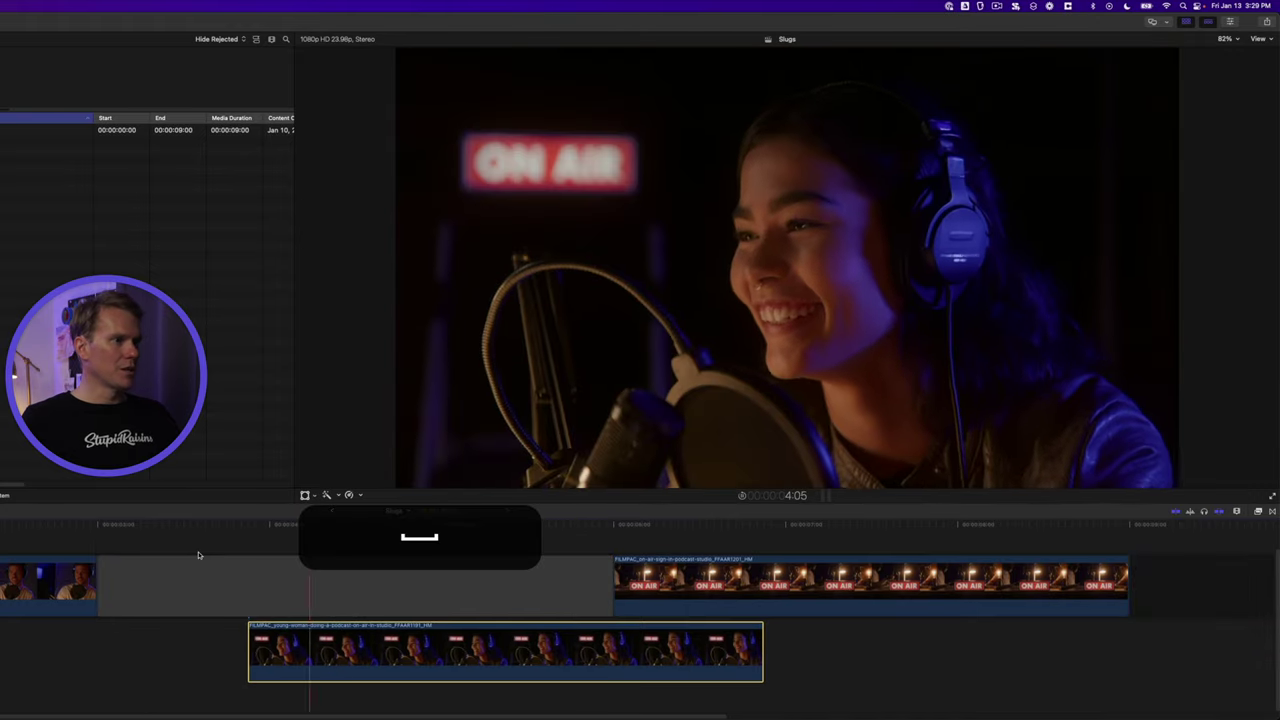
# Step: Move the slug to a connected lane and back, then add a video effect and a transition
pyautogui.click(375, 597)
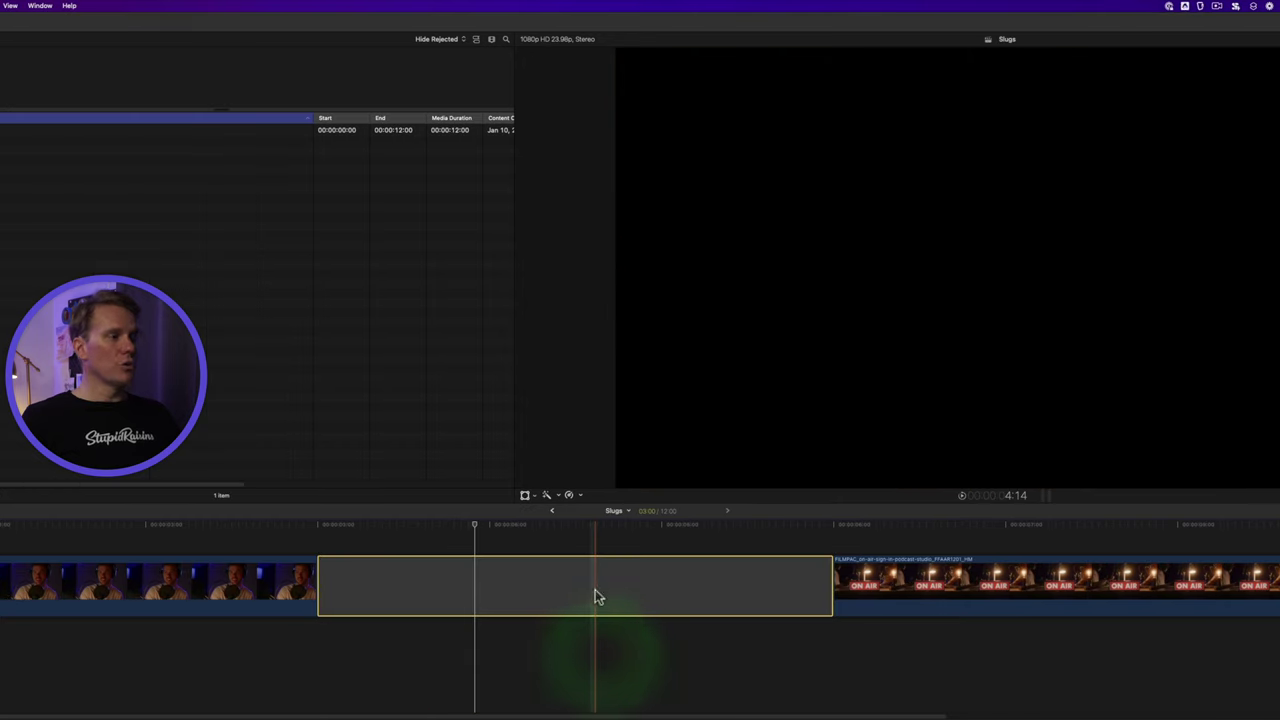
pyautogui.moveTo(595, 593); pyautogui.dragTo(349, 669)
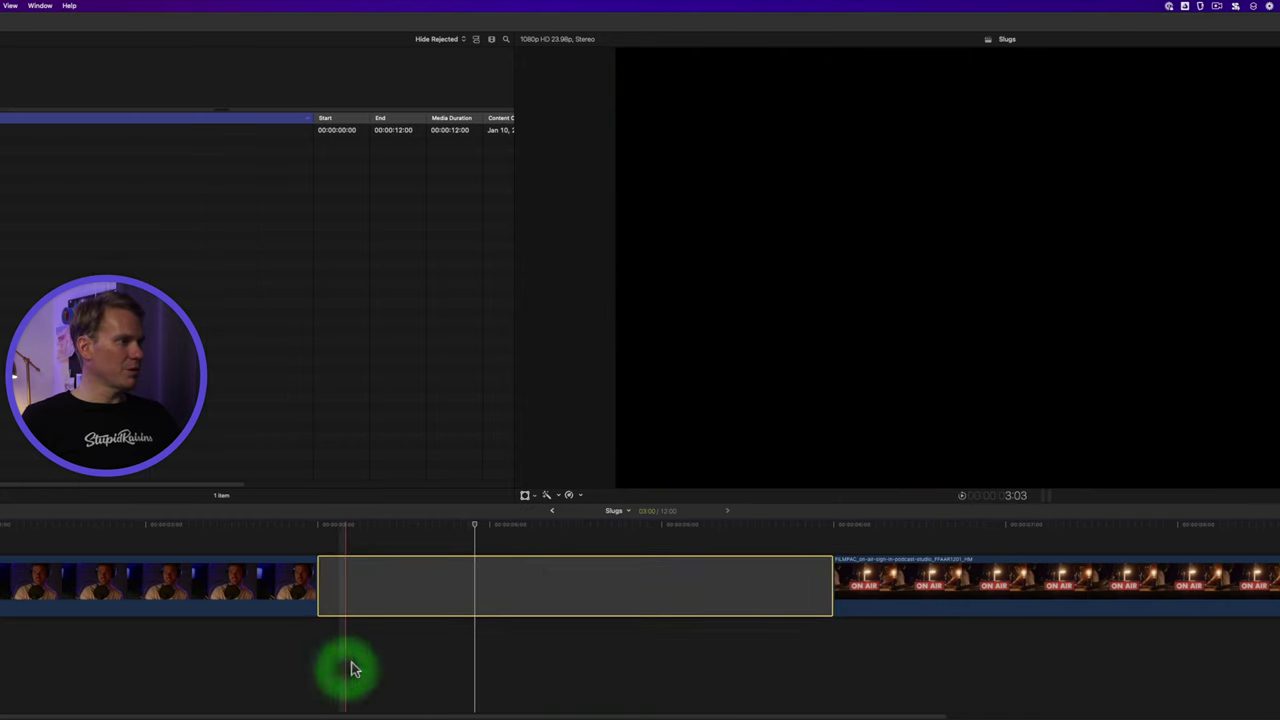
pyautogui.moveTo(363, 575); pyautogui.dragTo(180, 531)
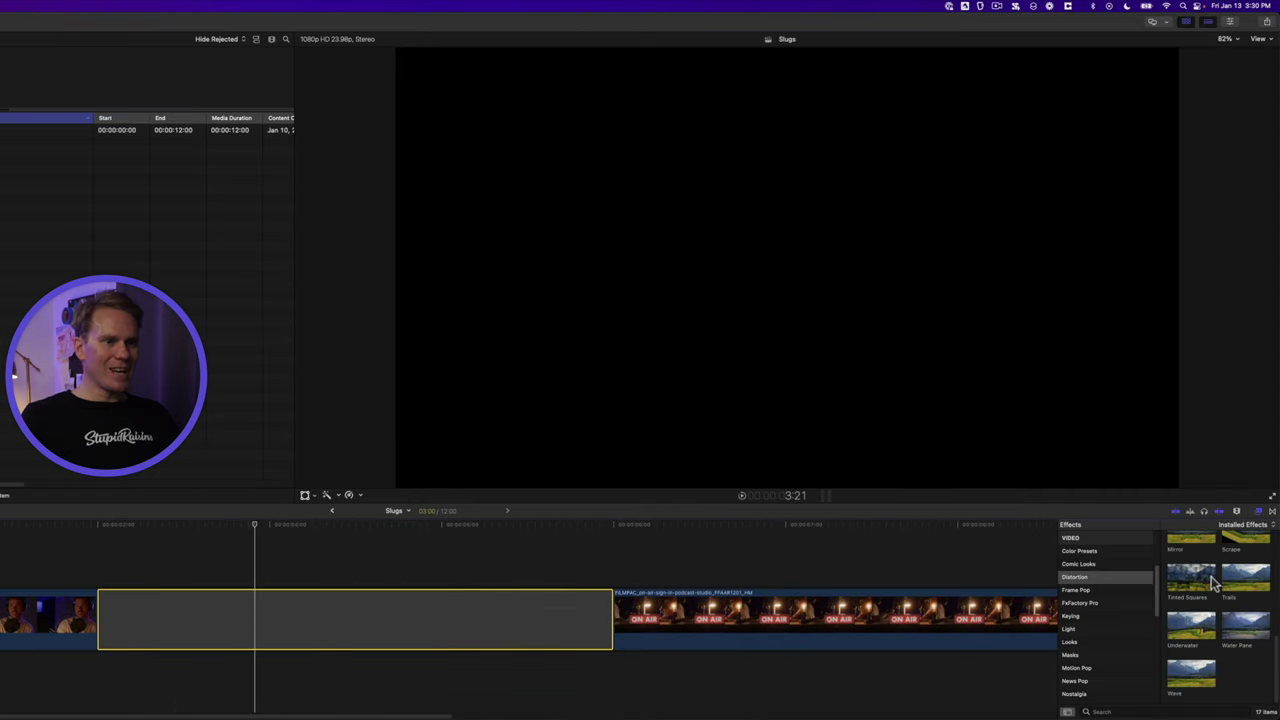
pyautogui.moveTo(1211, 576); pyautogui.dragTo(473, 630)
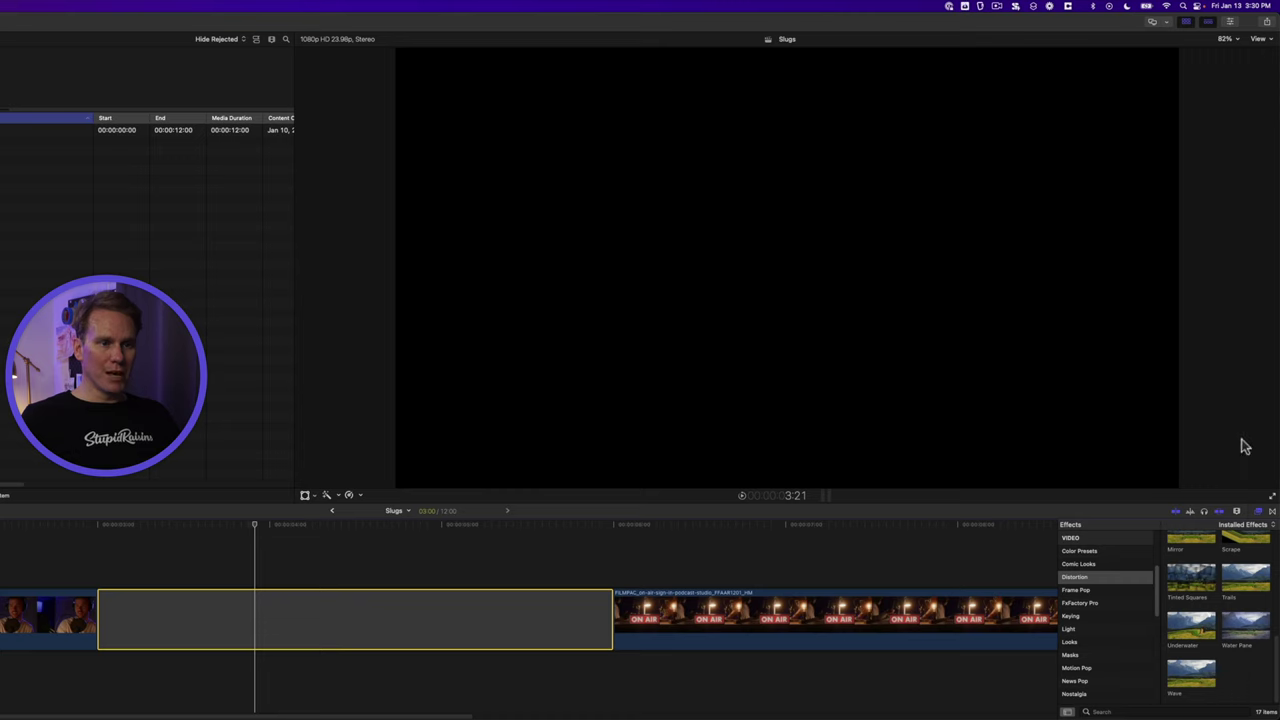
pyautogui.click(1273, 511)
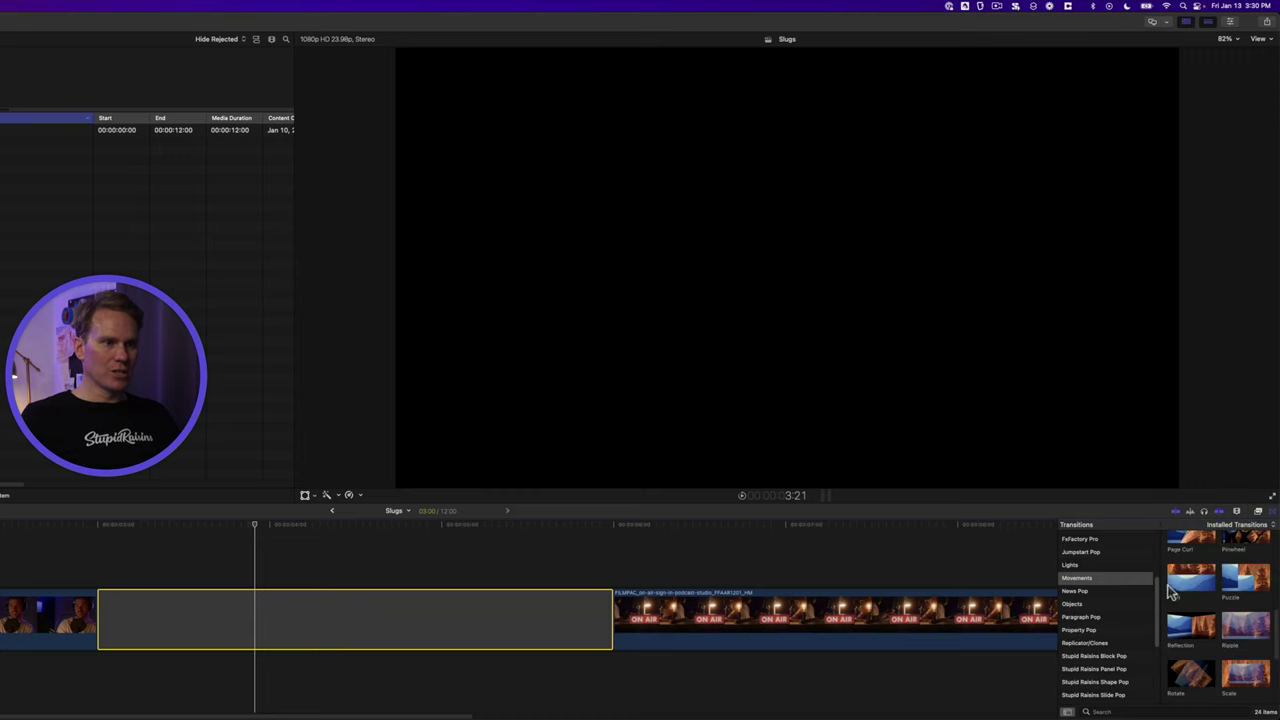
pyautogui.moveTo(968, 594); pyautogui.dragTo(655, 605)
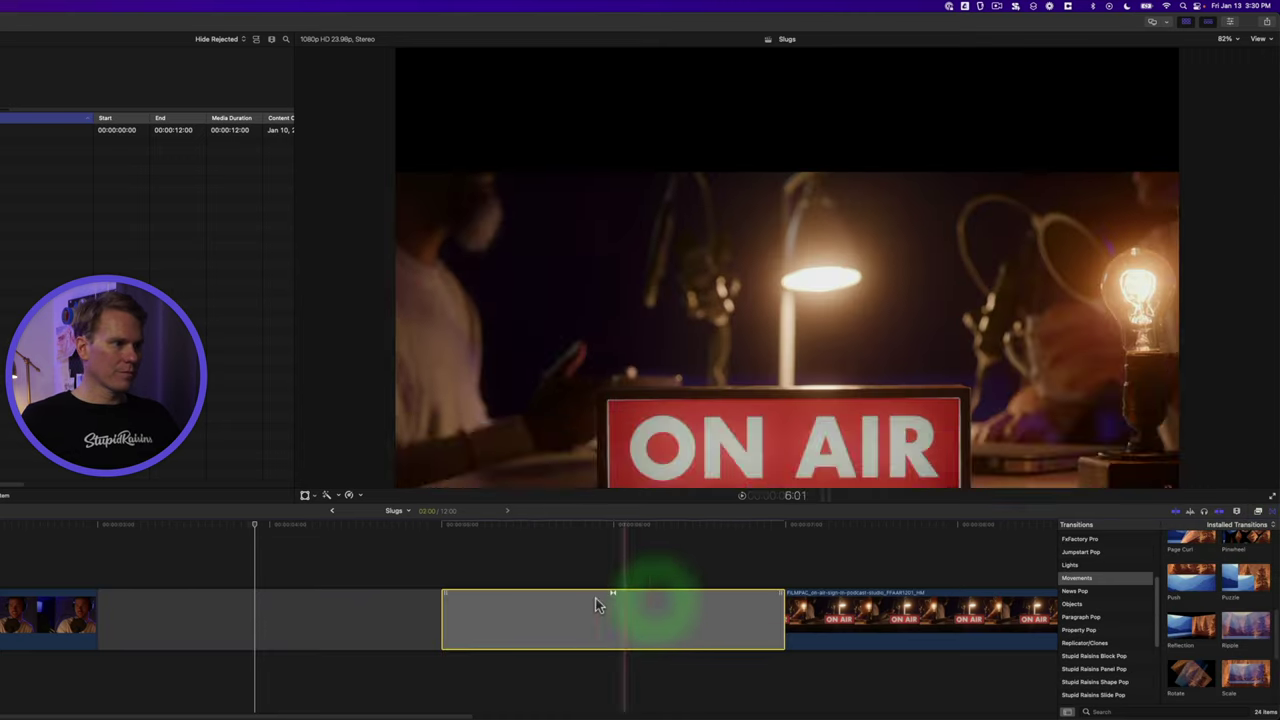
pyautogui.press('space')
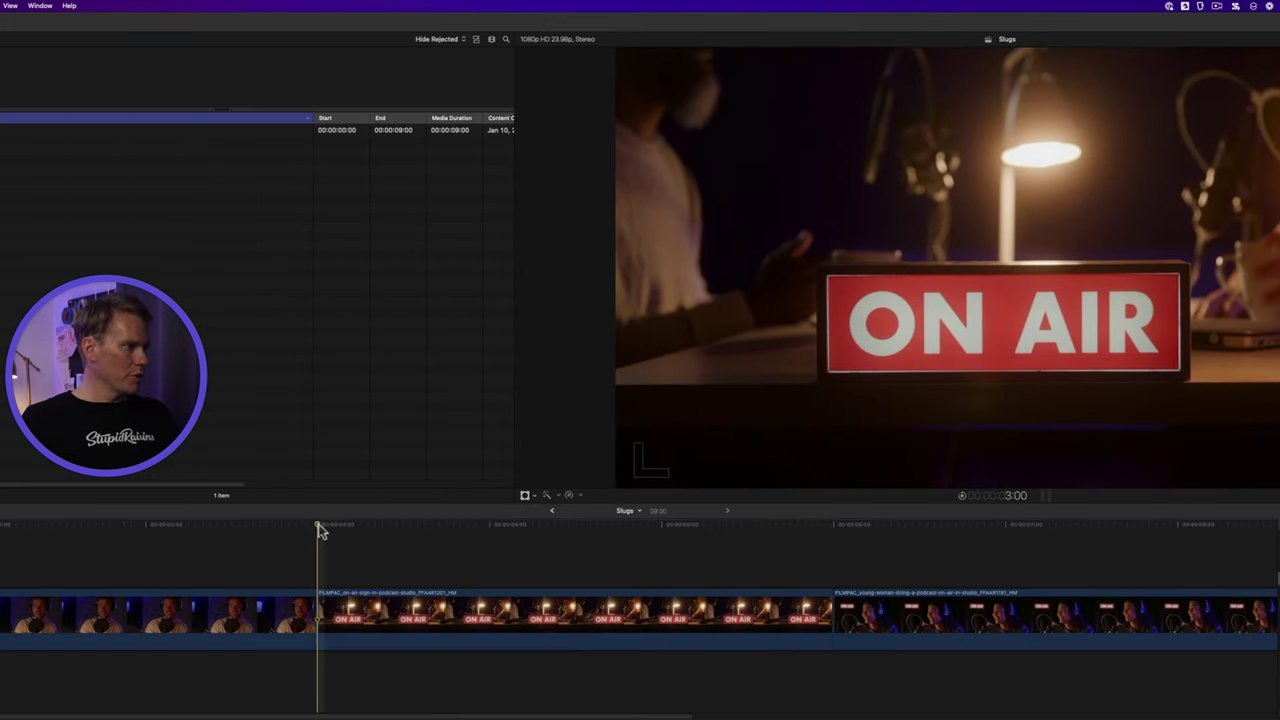
# Step: At the ON AIR clip's start, try Option-Cmd-W and Option-W, undoing each
pyautogui.click(317, 528)
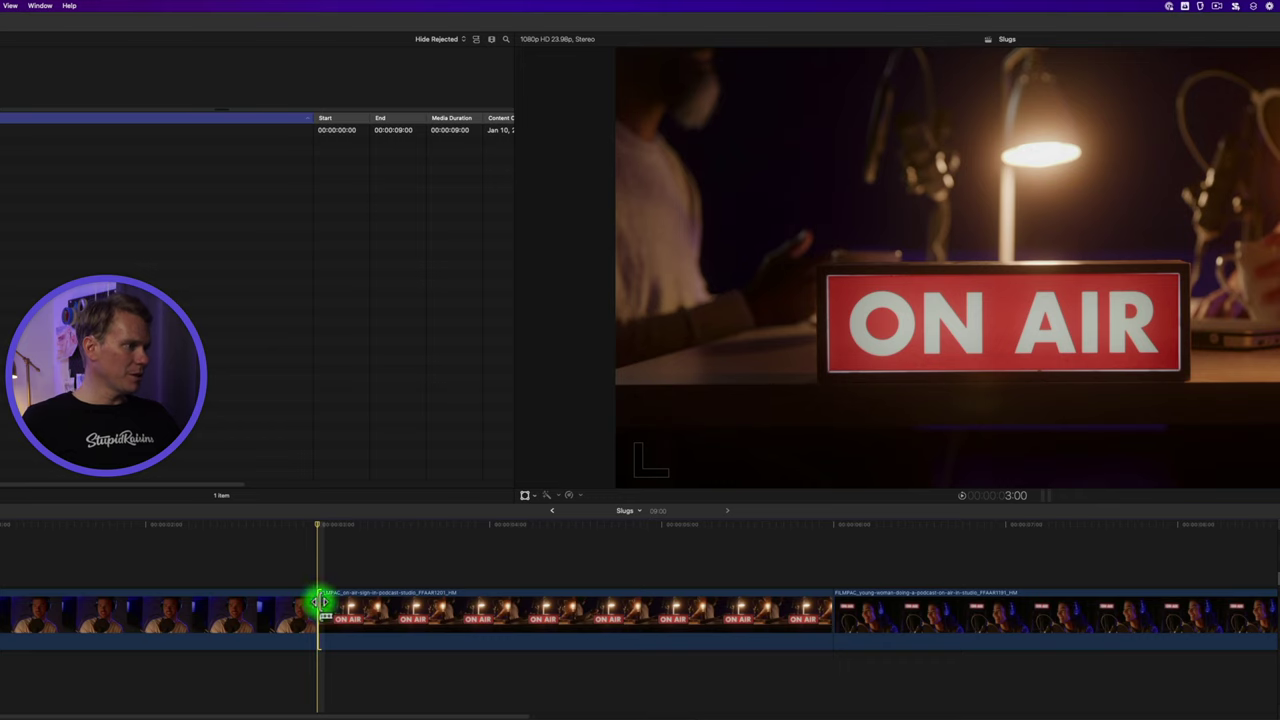
pyautogui.press('super')
pyautogui.press('alt+super+w')
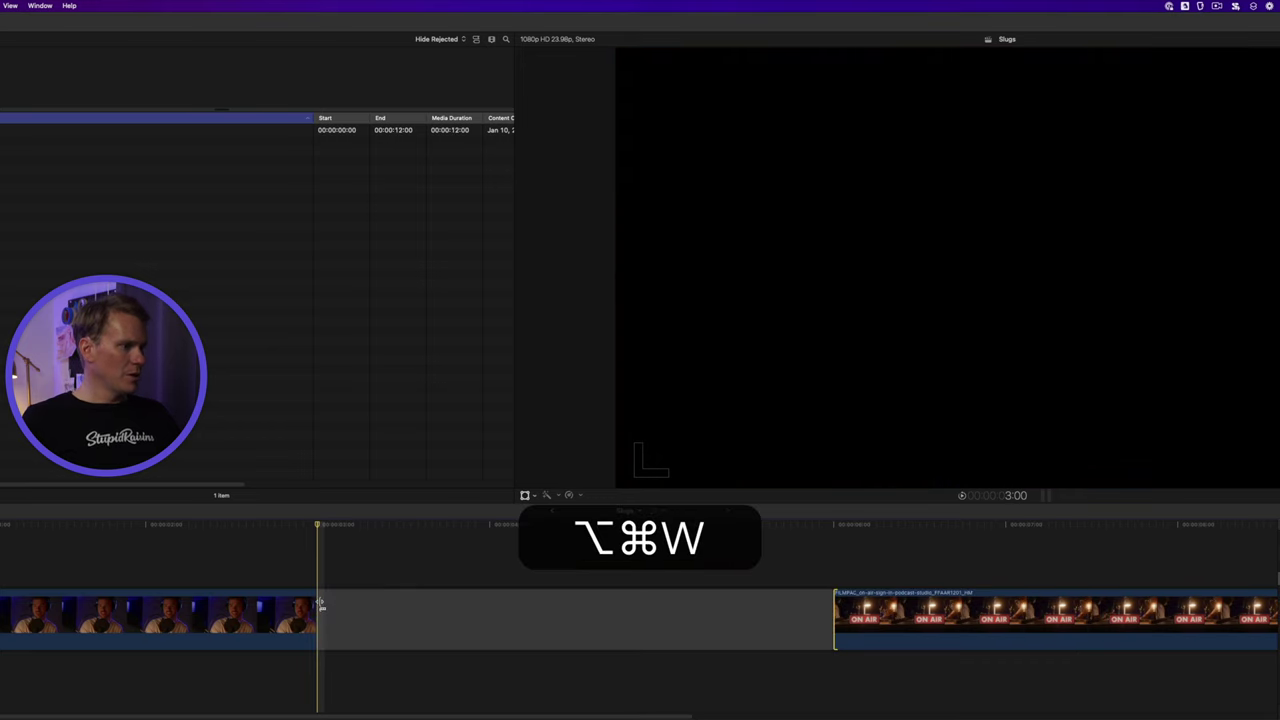
pyautogui.press('super+z')
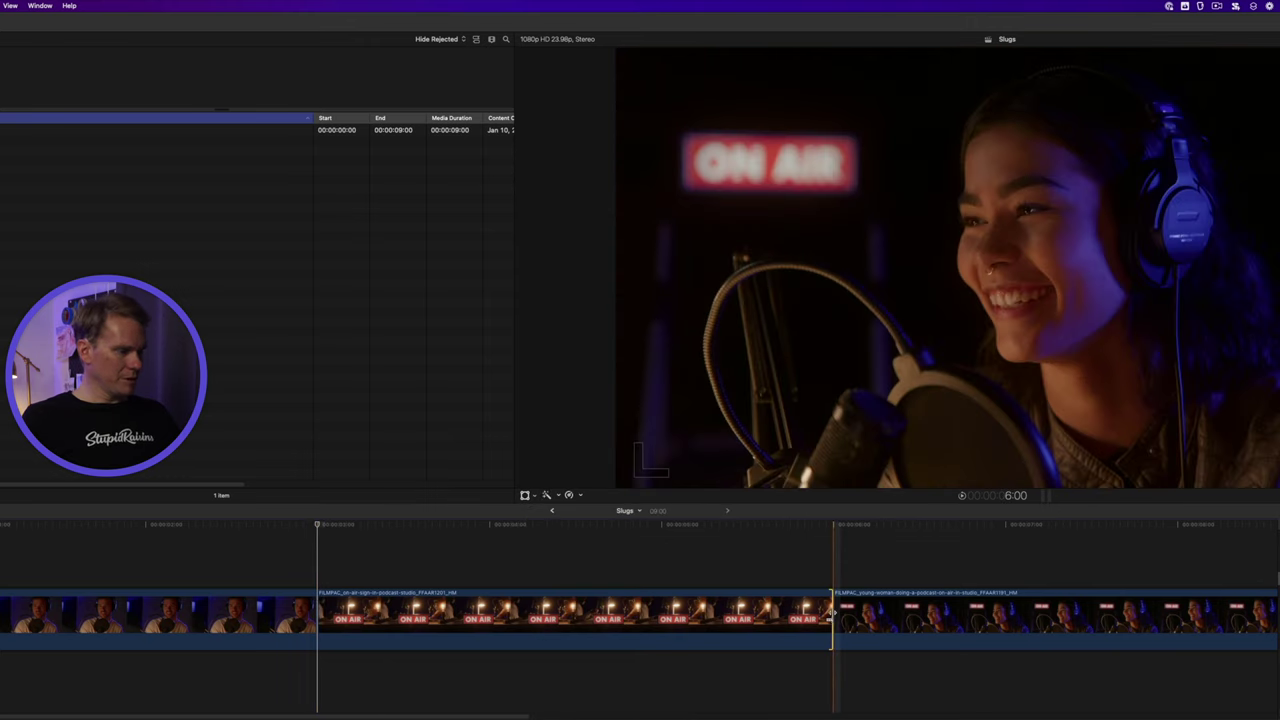
pyautogui.hotkey('alt', 'w')
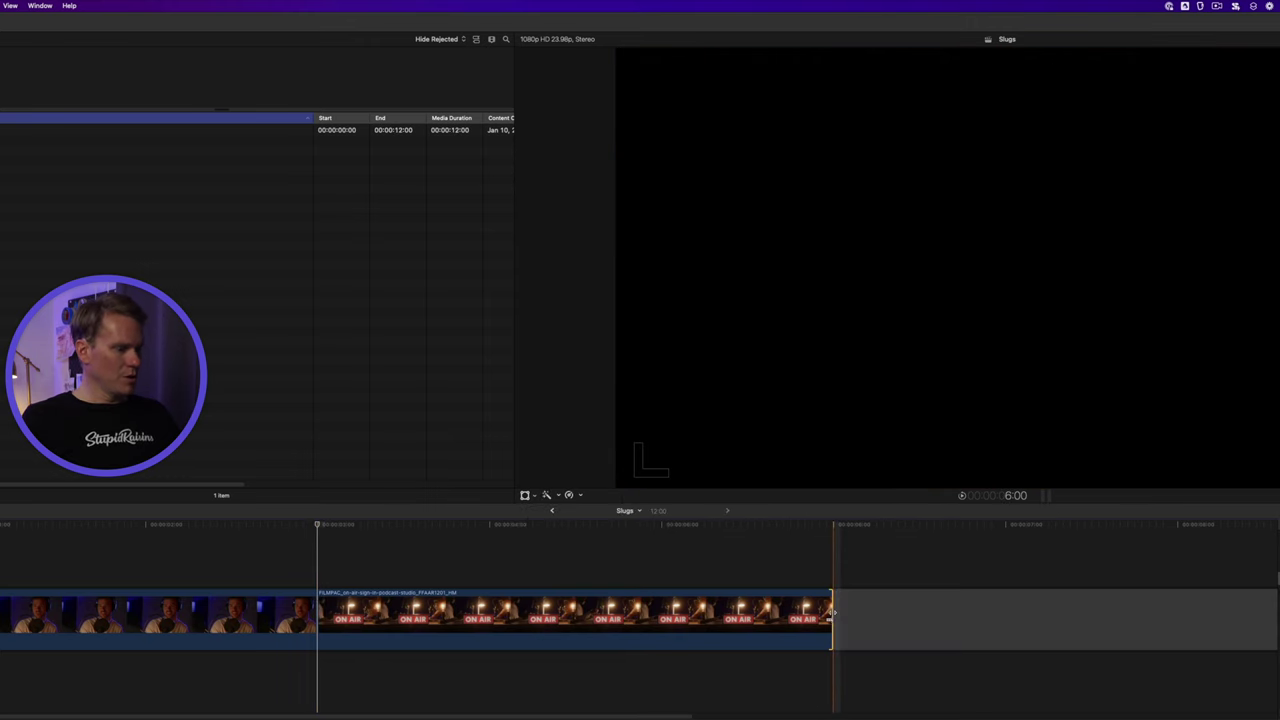
pyautogui.press('super+z')
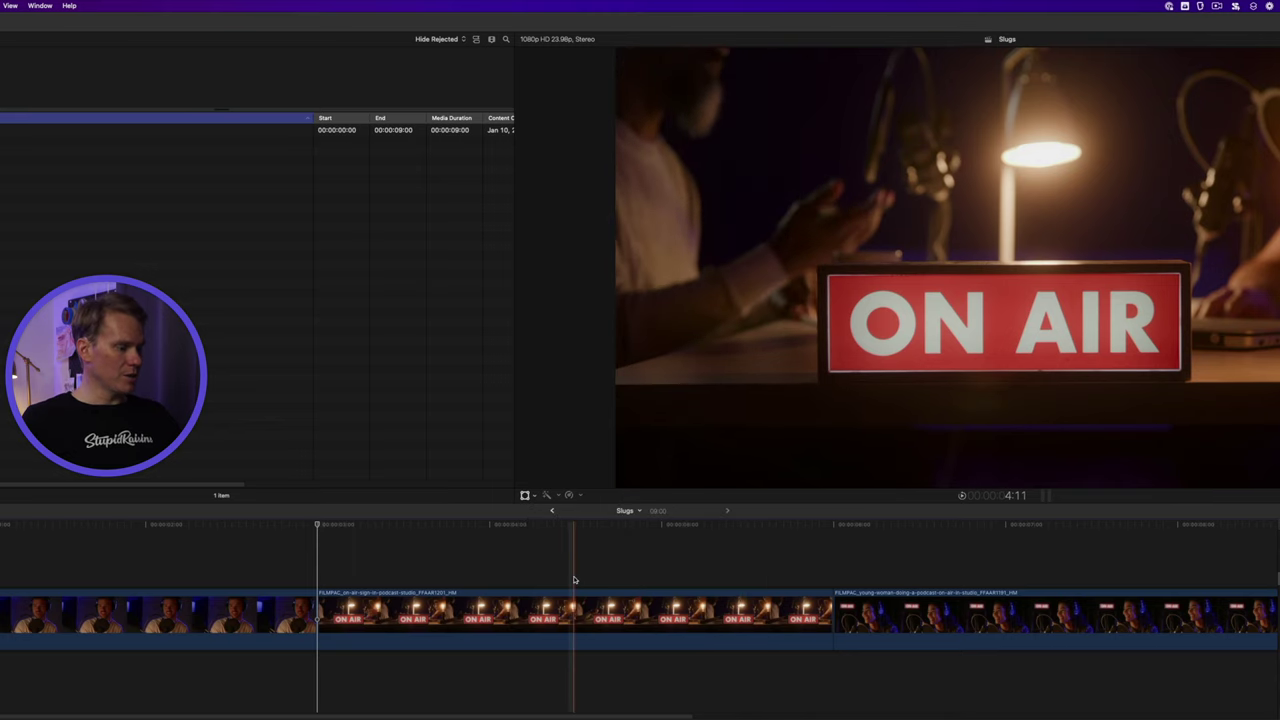
# Step: Insert a gap in the middle of the ON AIR clip and select it
pyautogui.hotkey('alt', 'w')
pyautogui.click(1143, 605)
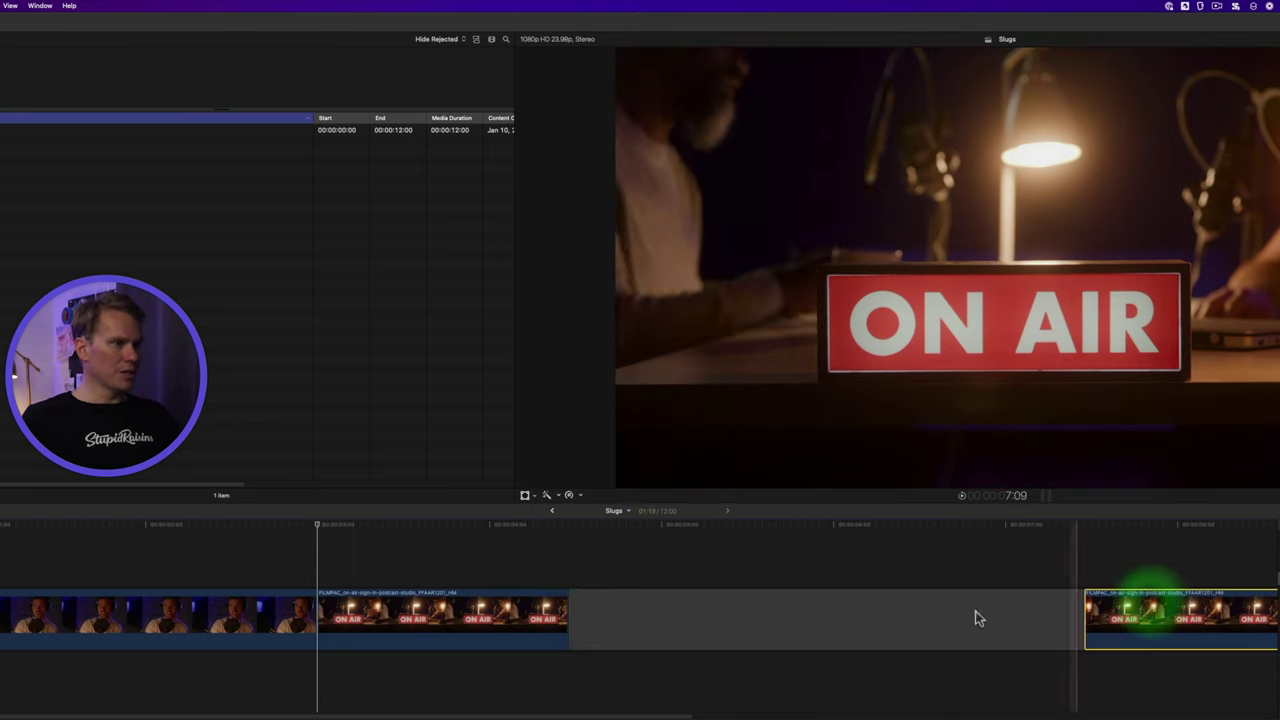
pyautogui.keyDown('shift'); pyautogui.click(509, 622); pyautogui.keyUp('shift')
pyautogui.click(708, 616)
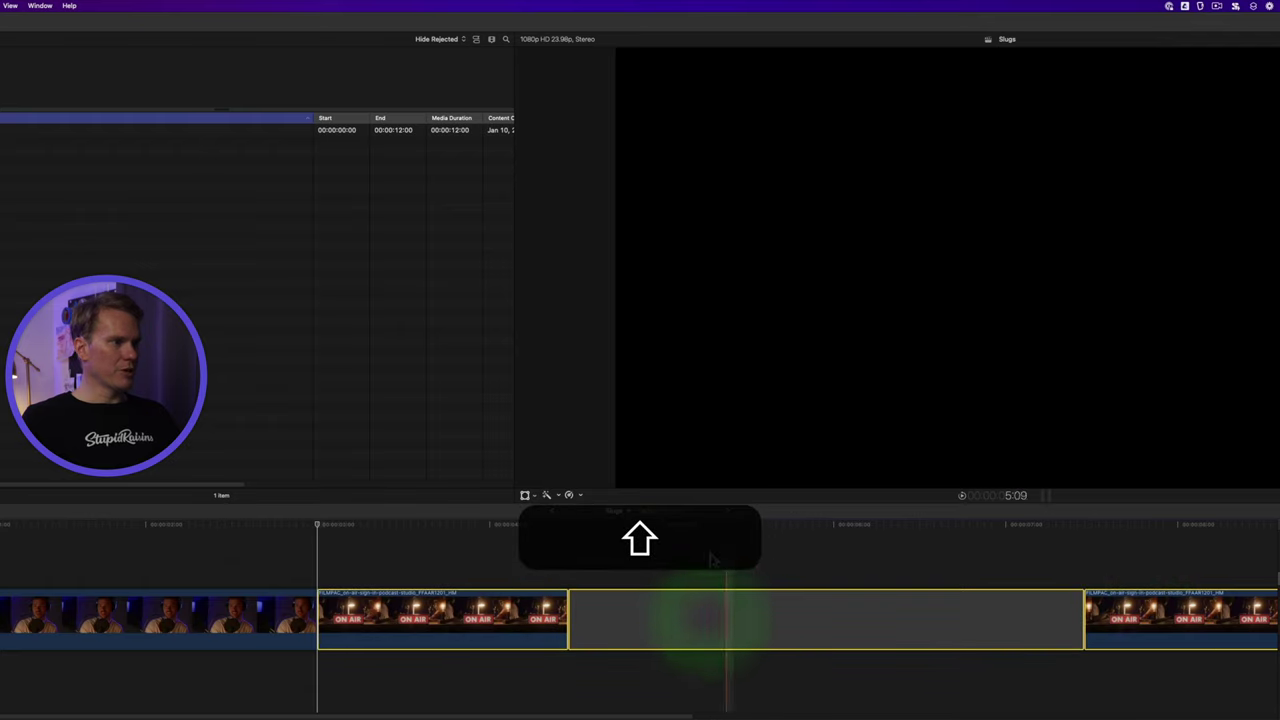
pyautogui.click(788, 566)
pyautogui.click(800, 614)
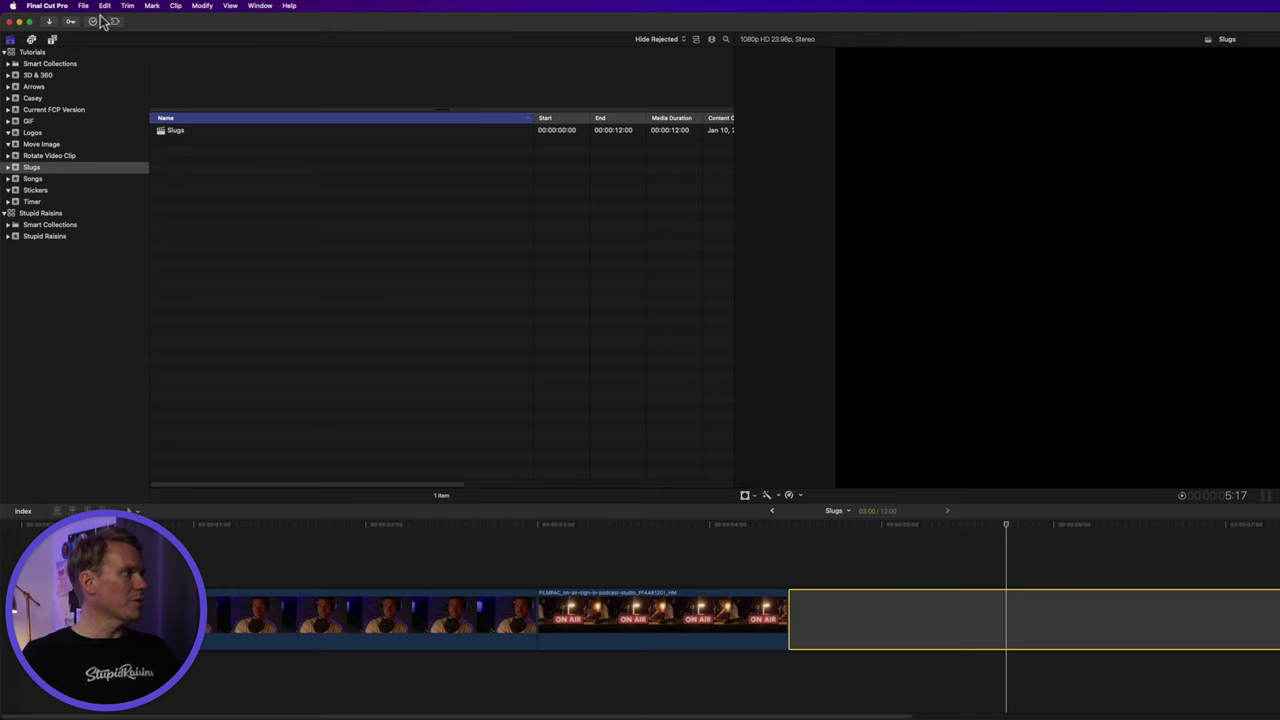
# Step: Use Edit > Insert Generator > Gap to insert a gap at the playhead
pyautogui.click(104, 8)
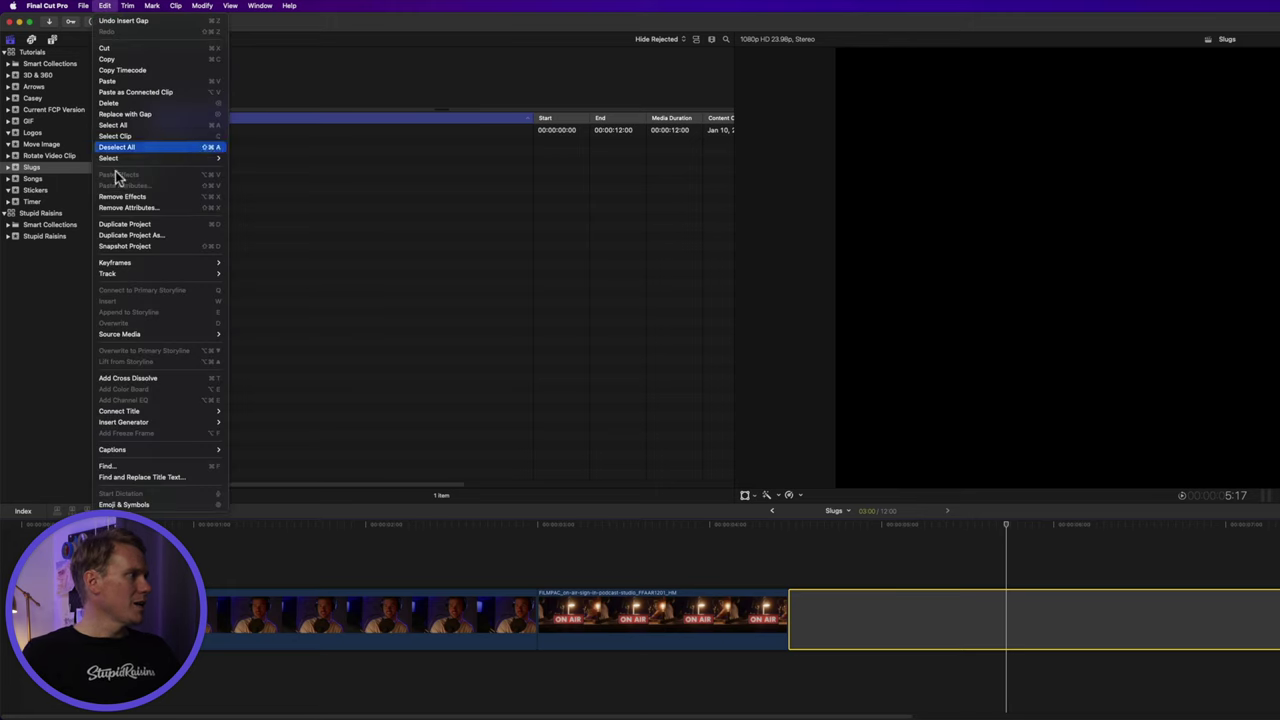
pyautogui.moveTo(124, 422)
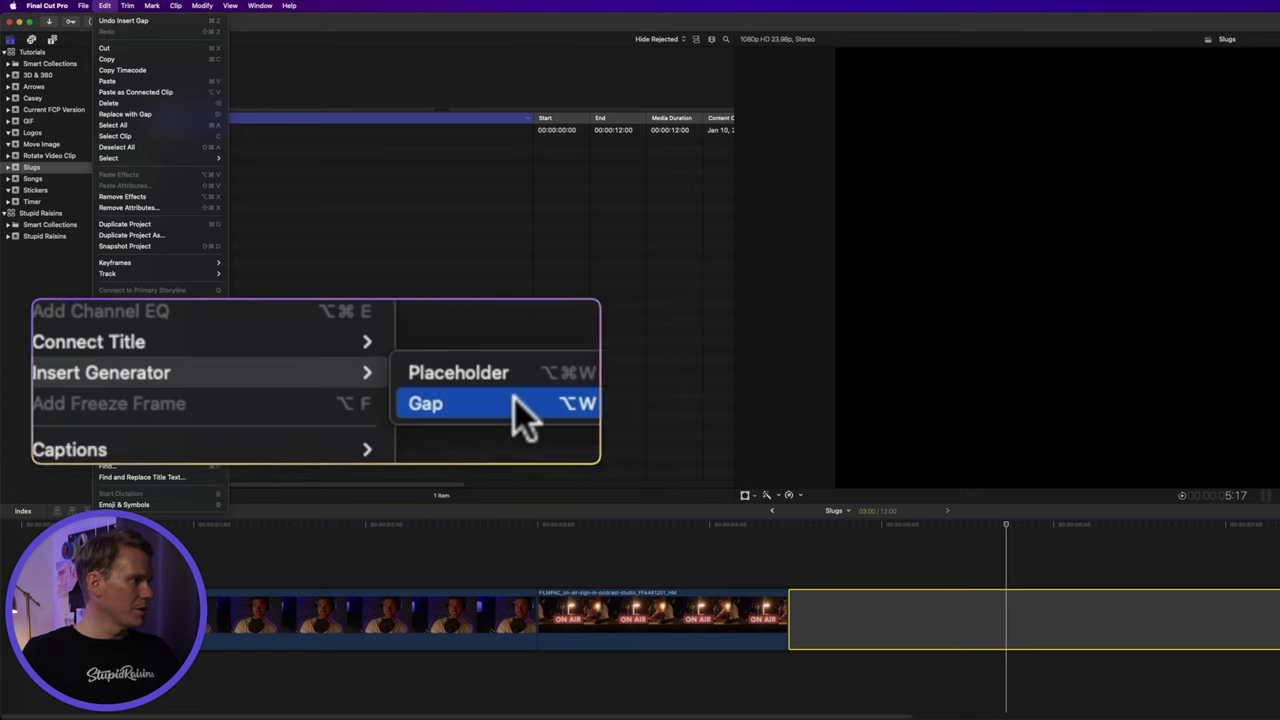
pyautogui.click(270, 432)
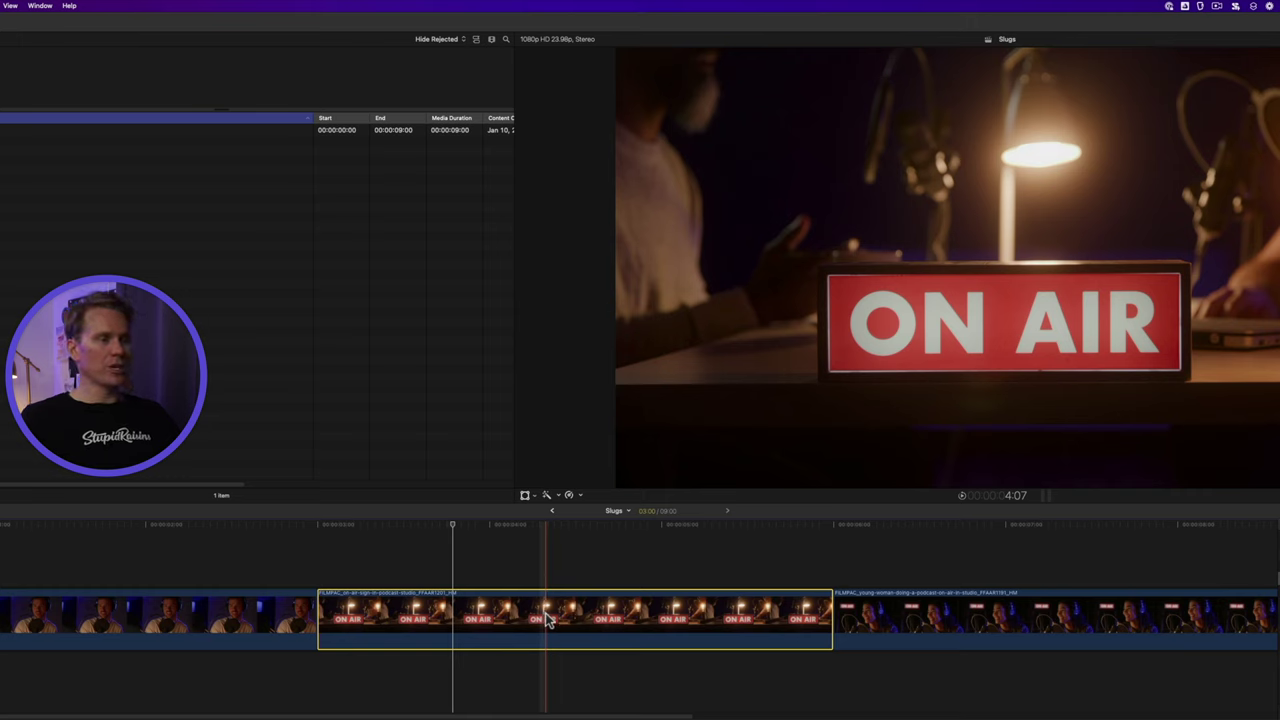
pyautogui.press('shift')
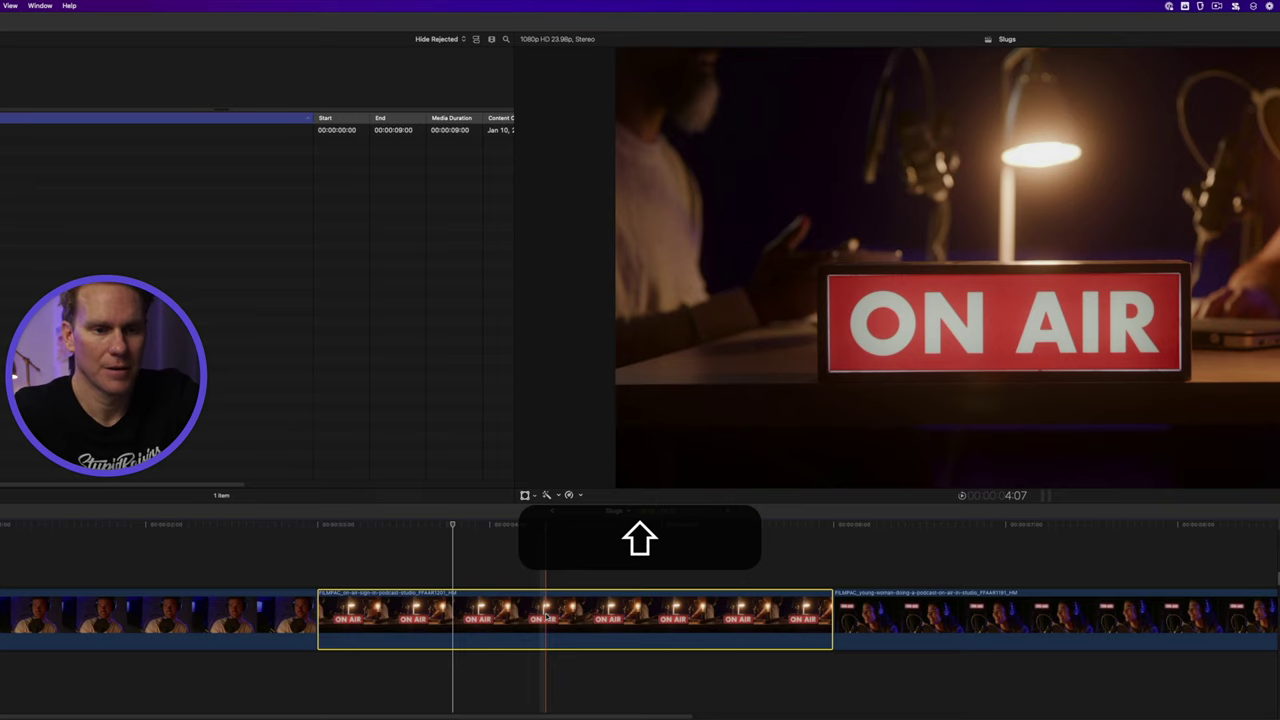
pyautogui.hotkey('shift', 'BackSpace')
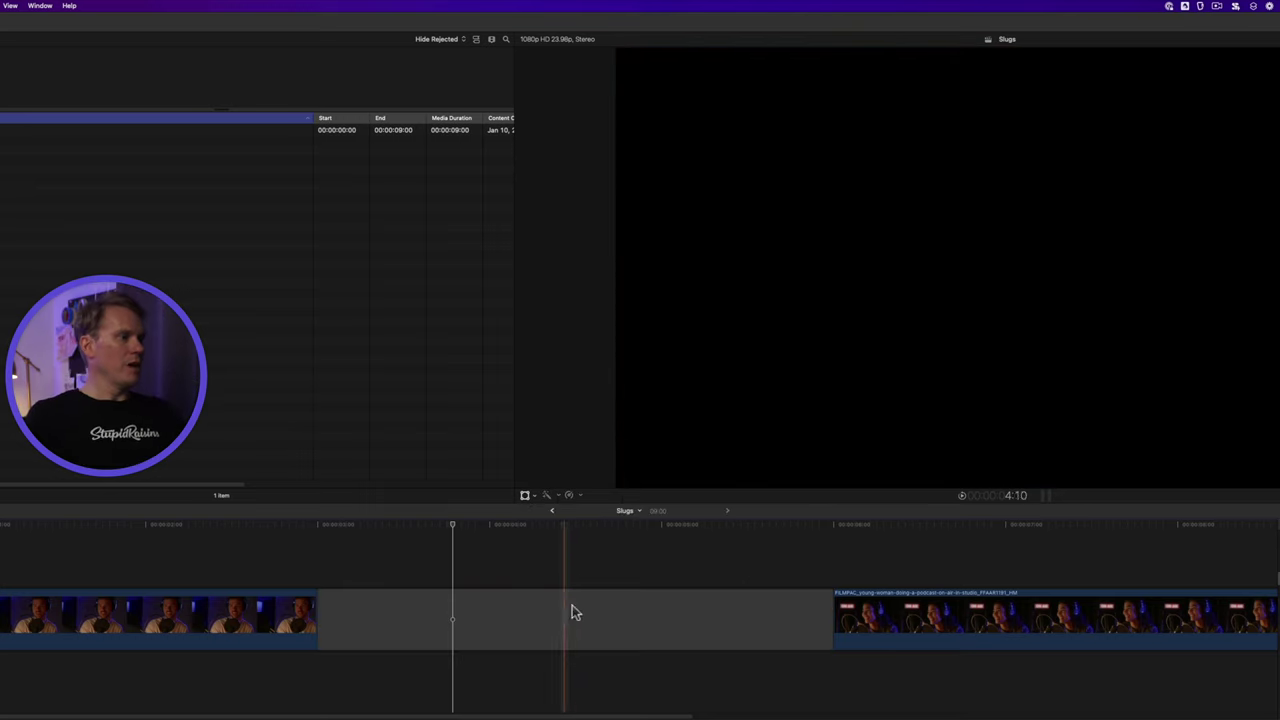
pyautogui.click(440, 605)
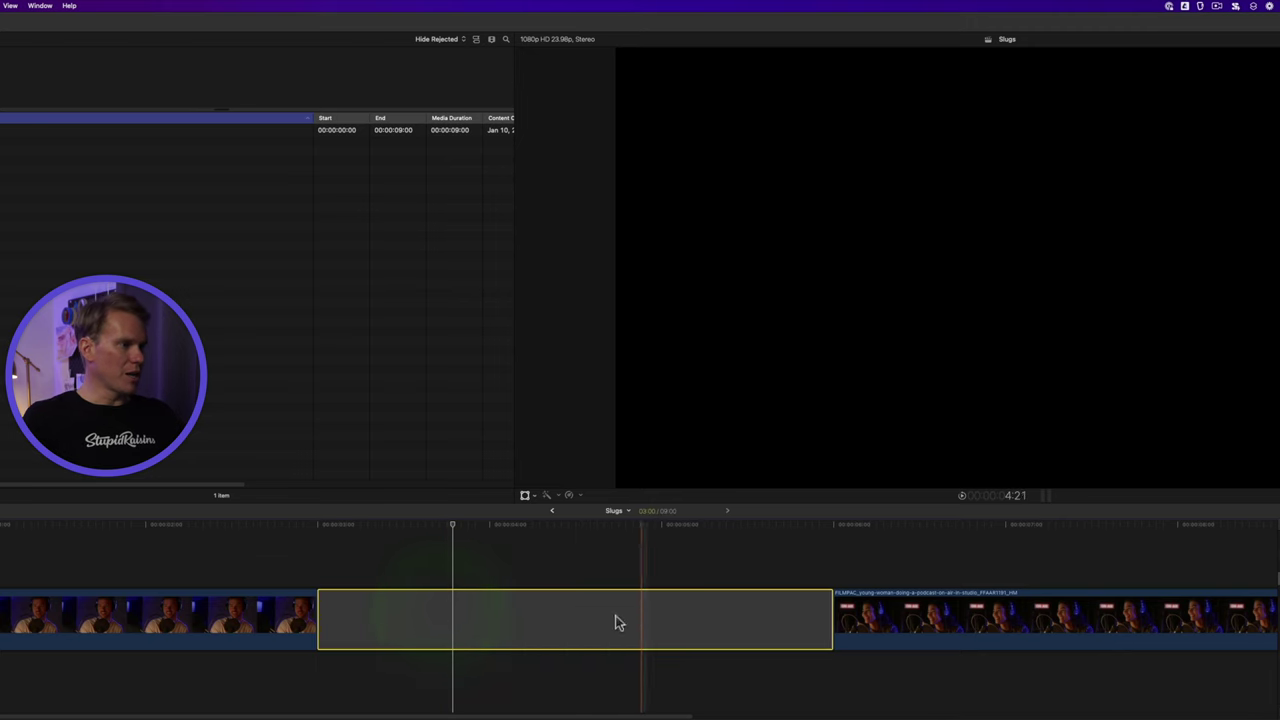
pyautogui.press('super+z')
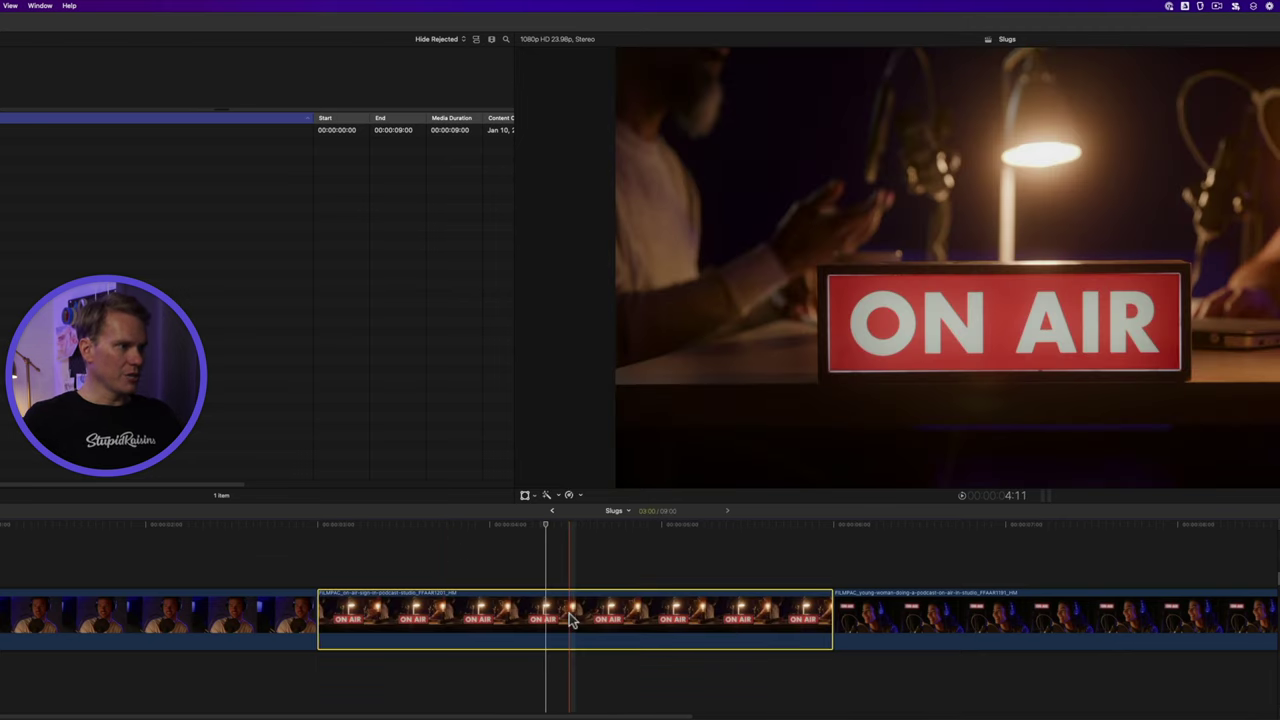
pyautogui.press('Delete')
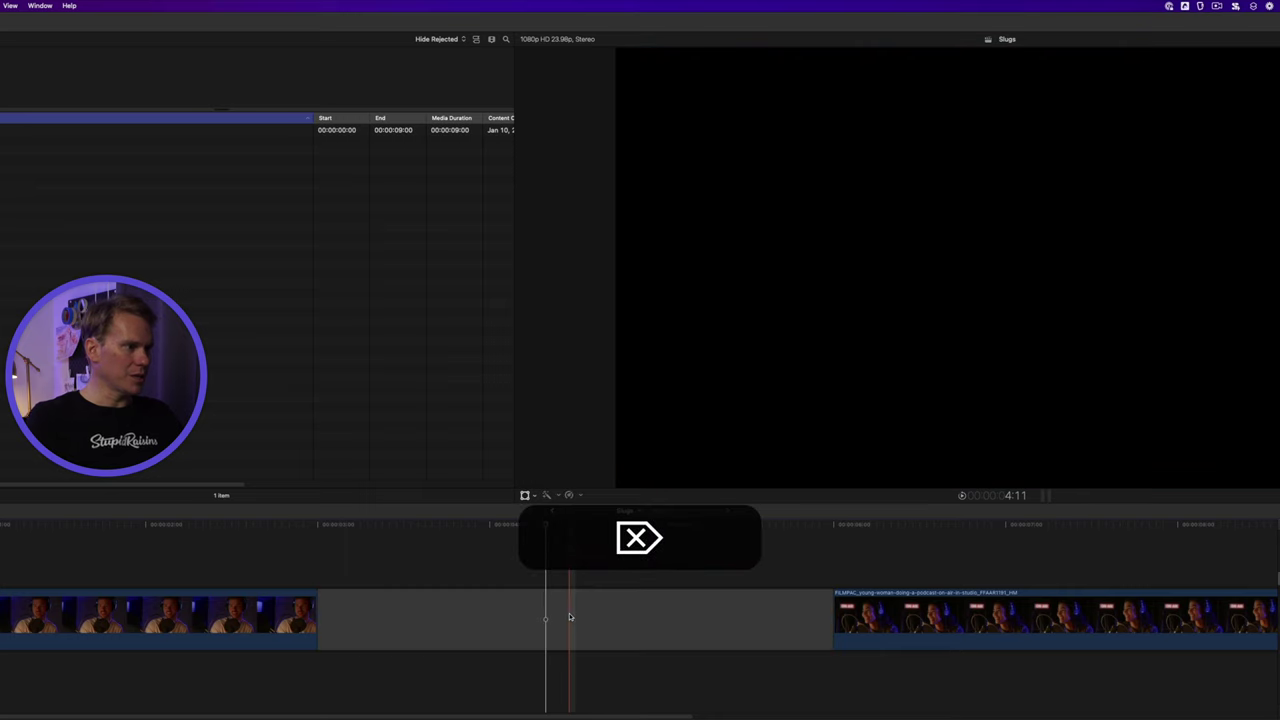
pyautogui.press('super+z')
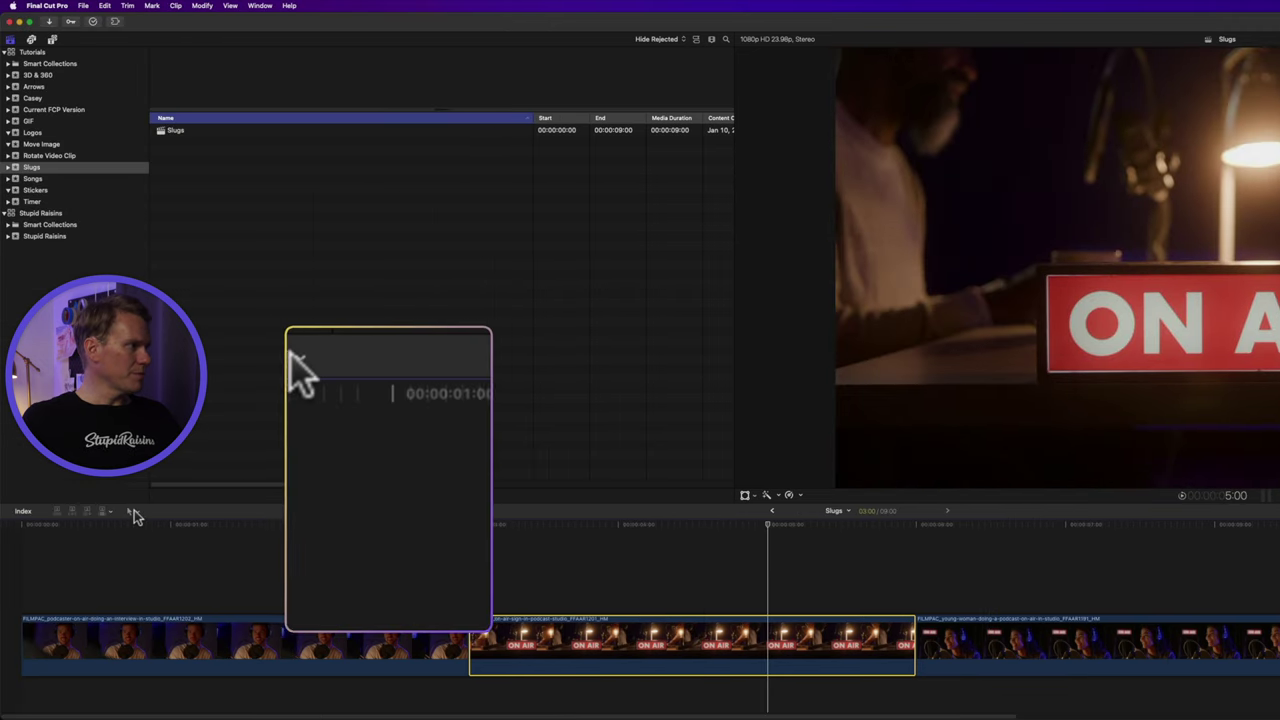
# Step: Switch to the Position tool (P) and move the interview clip after the ON AIR clip
pyautogui.click(129, 511)
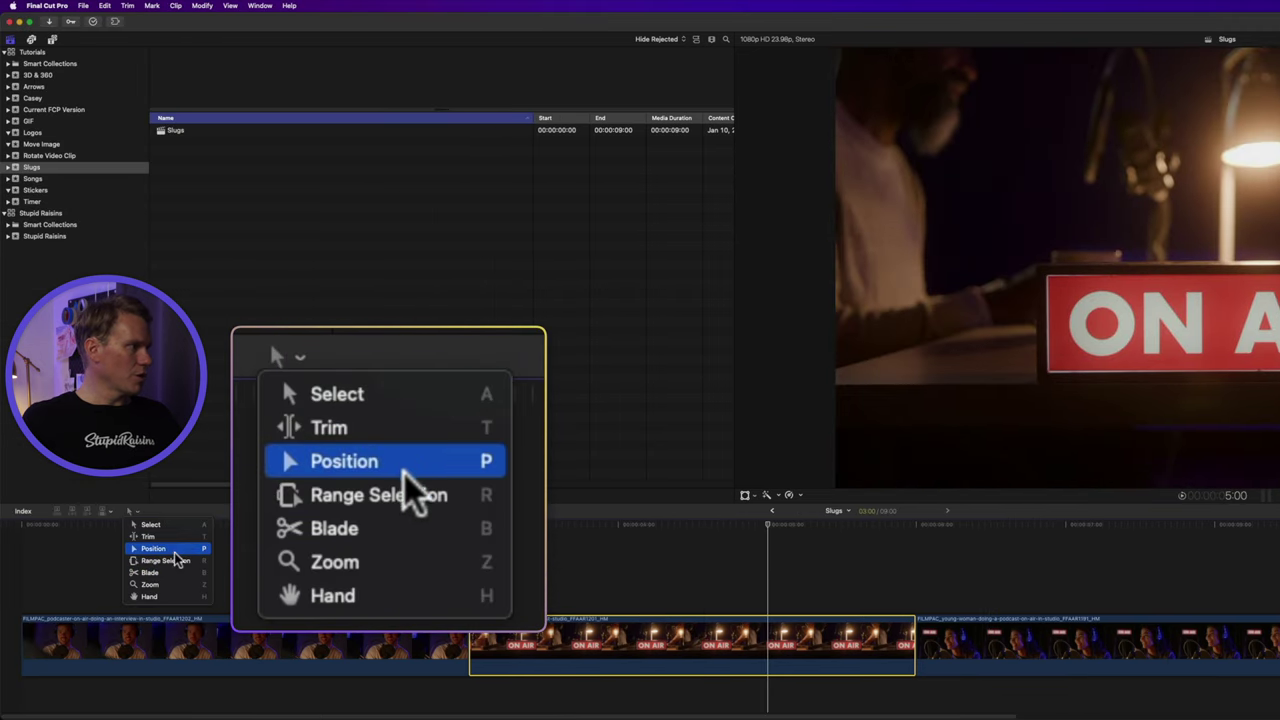
pyautogui.press('p')
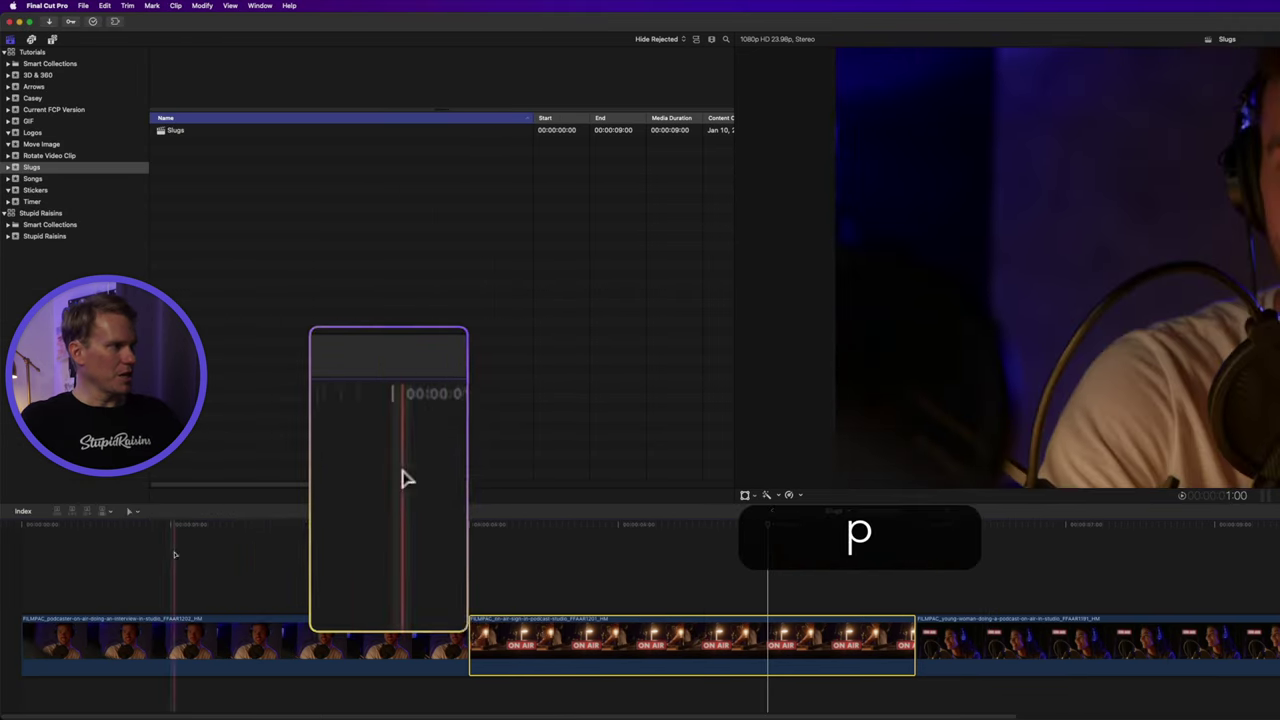
pyautogui.moveTo(686, 646)
pyautogui.mouseDown()
pyautogui.moveTo(1279, 652)
pyautogui.moveTo(1193, 647)
pyautogui.mouseUp()
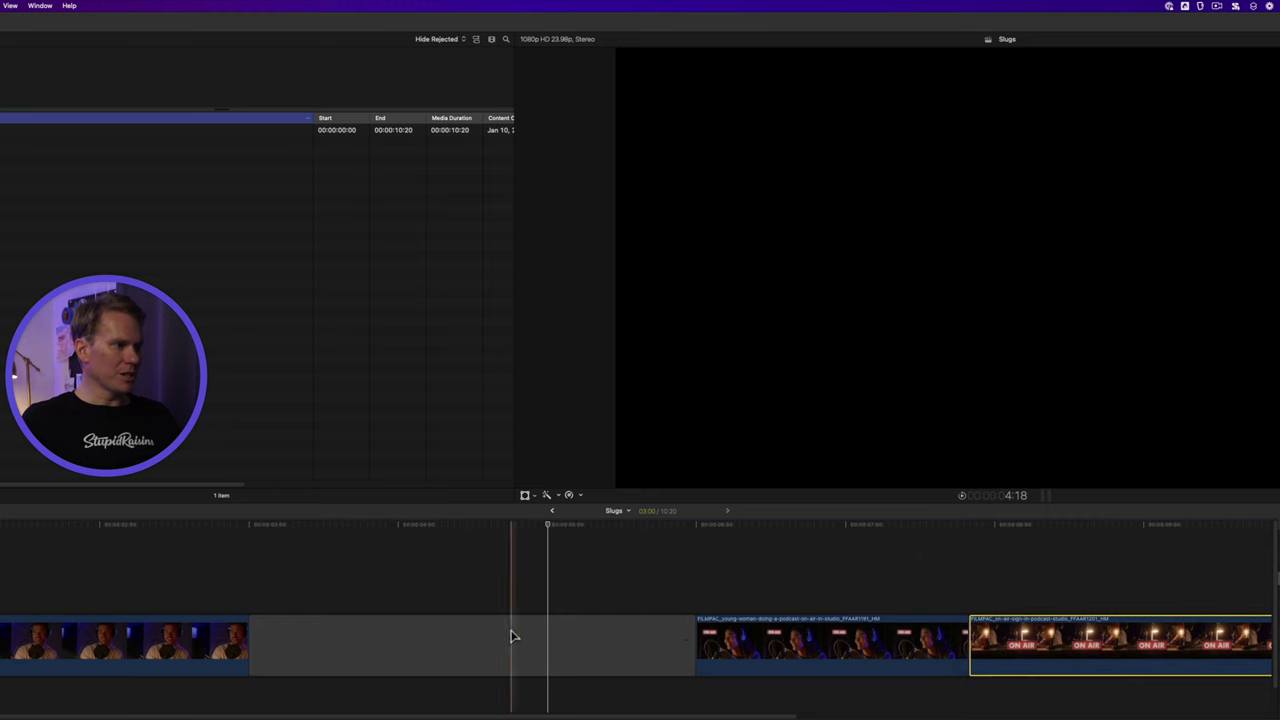
pyautogui.click(512, 634)
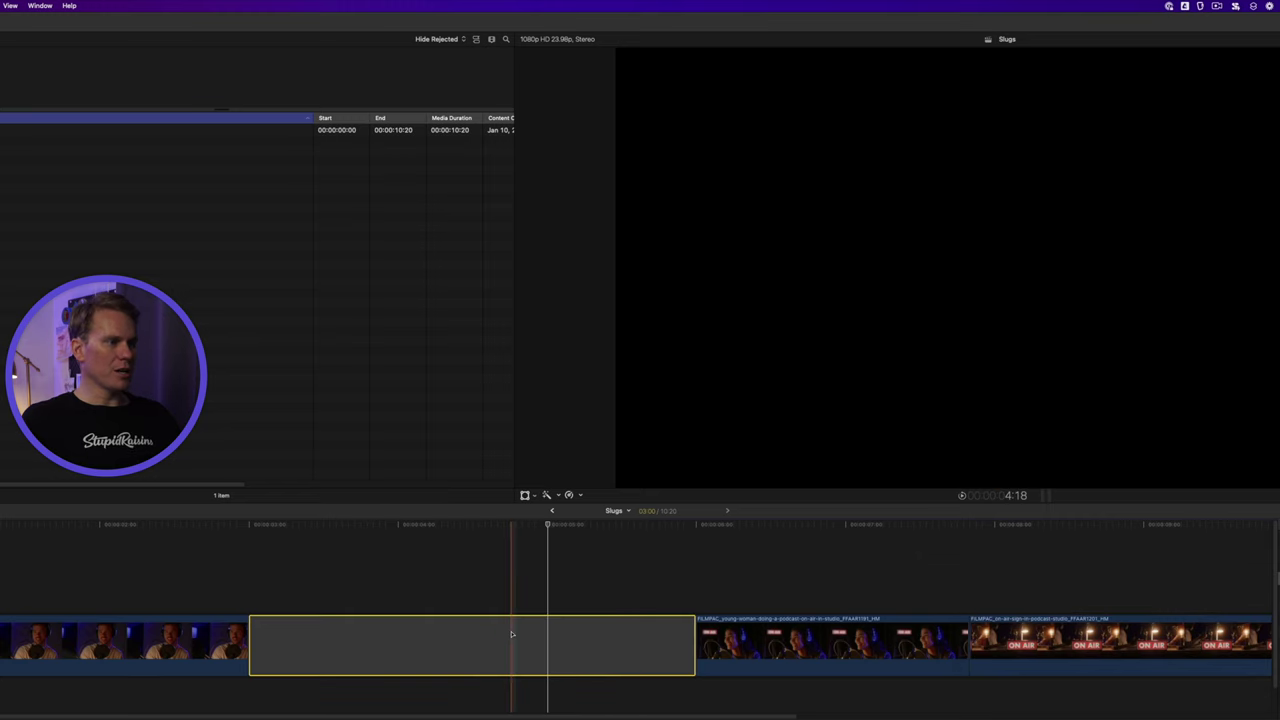
pyautogui.click(1054, 640)
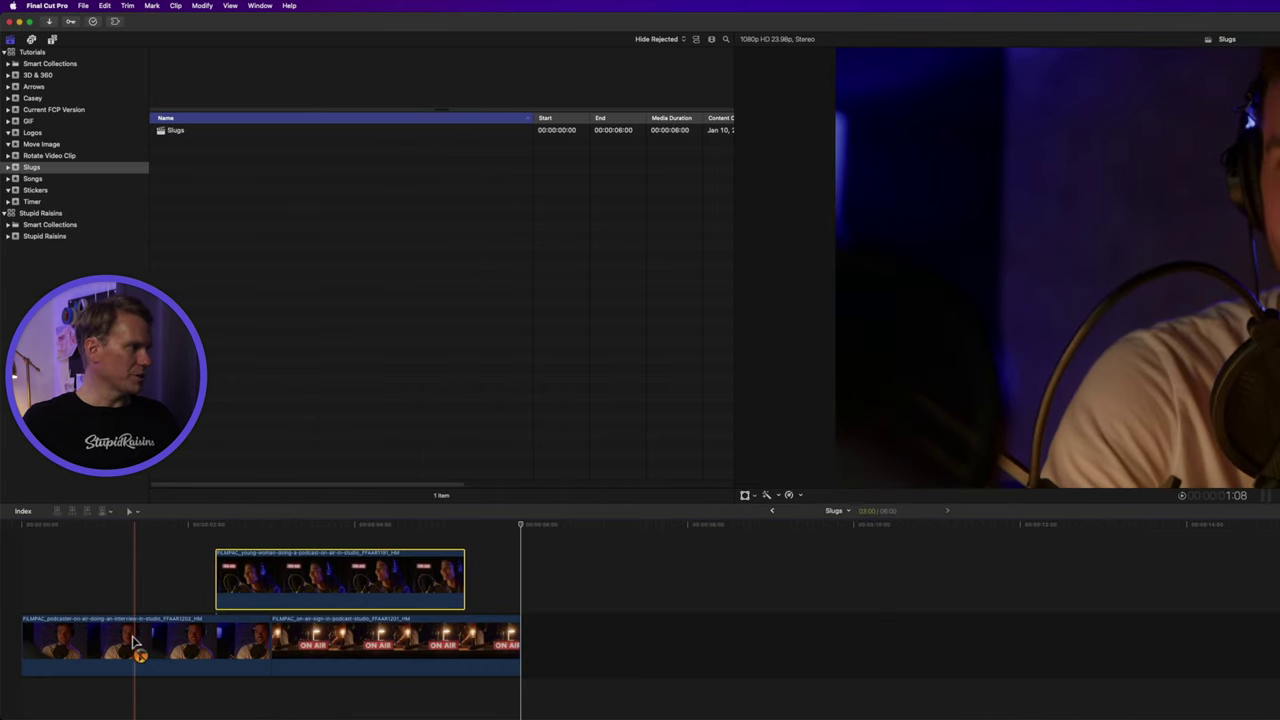
pyautogui.moveTo(140, 643); pyautogui.dragTo(603, 645)
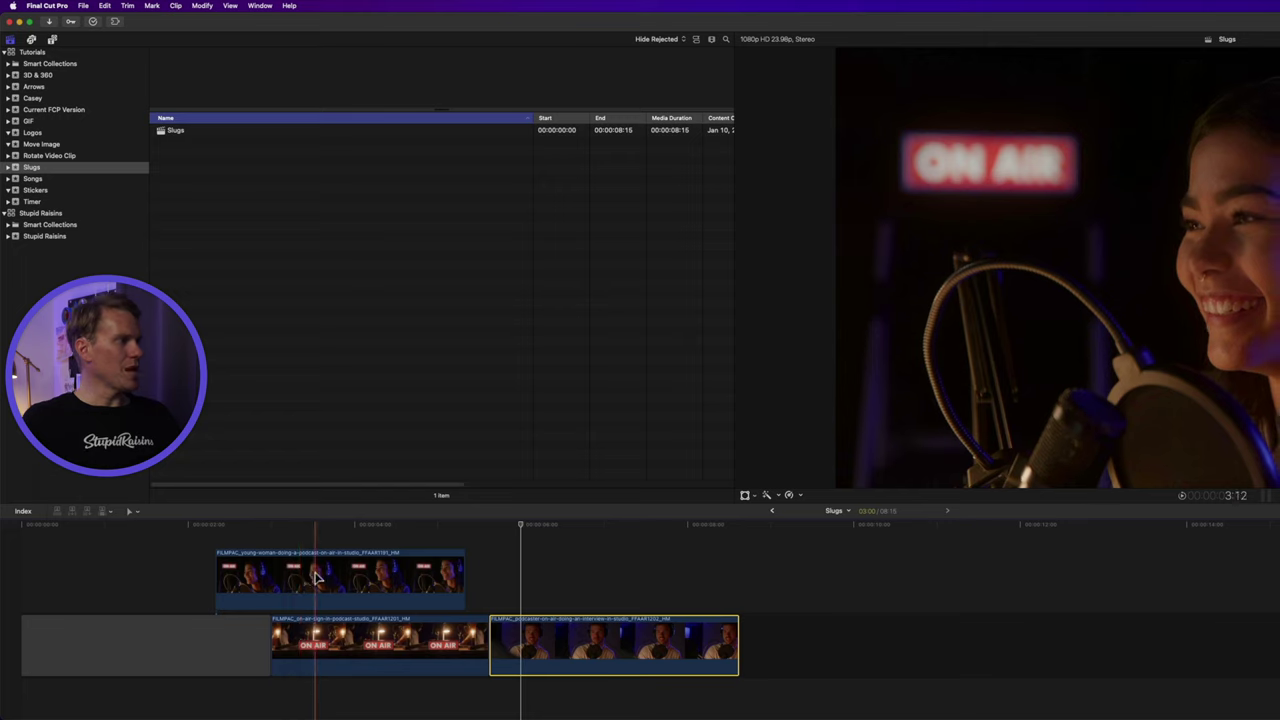
# Step: Lift the ON AIR clip from the storyline, leaving a gap, and shift it earlier
pyautogui.click(183, 641)
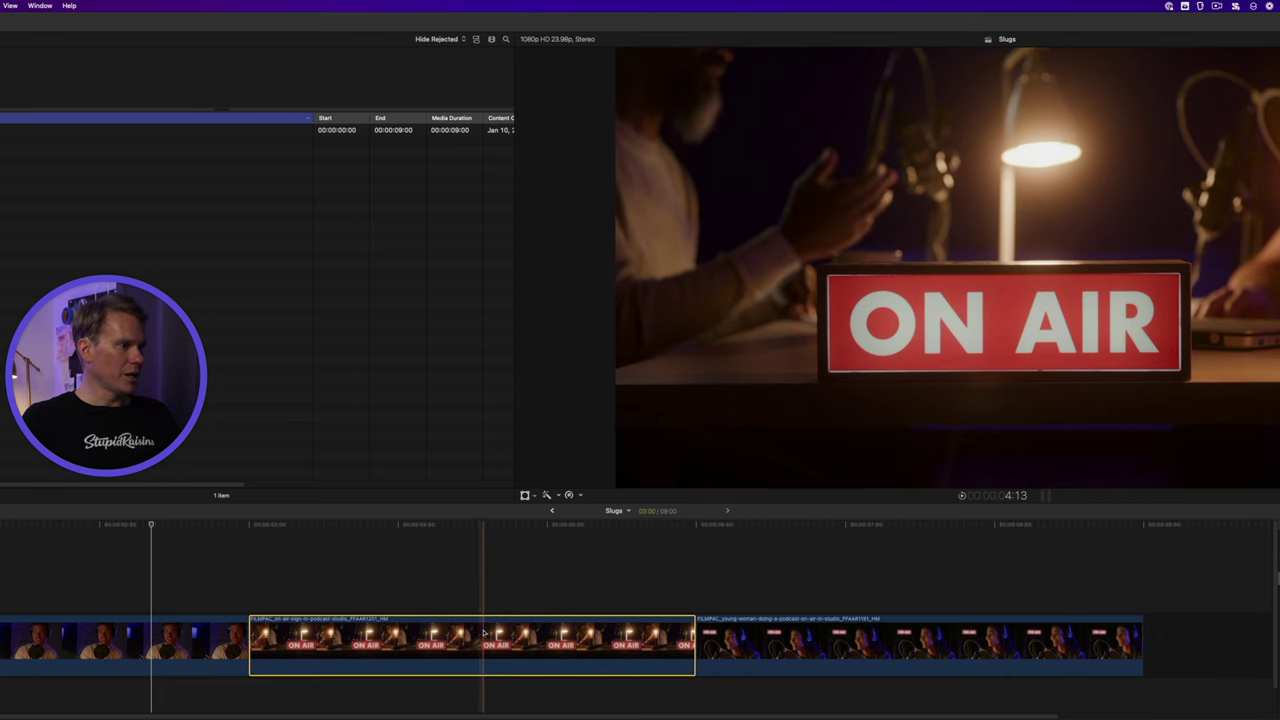
pyautogui.rightClick(484, 632)
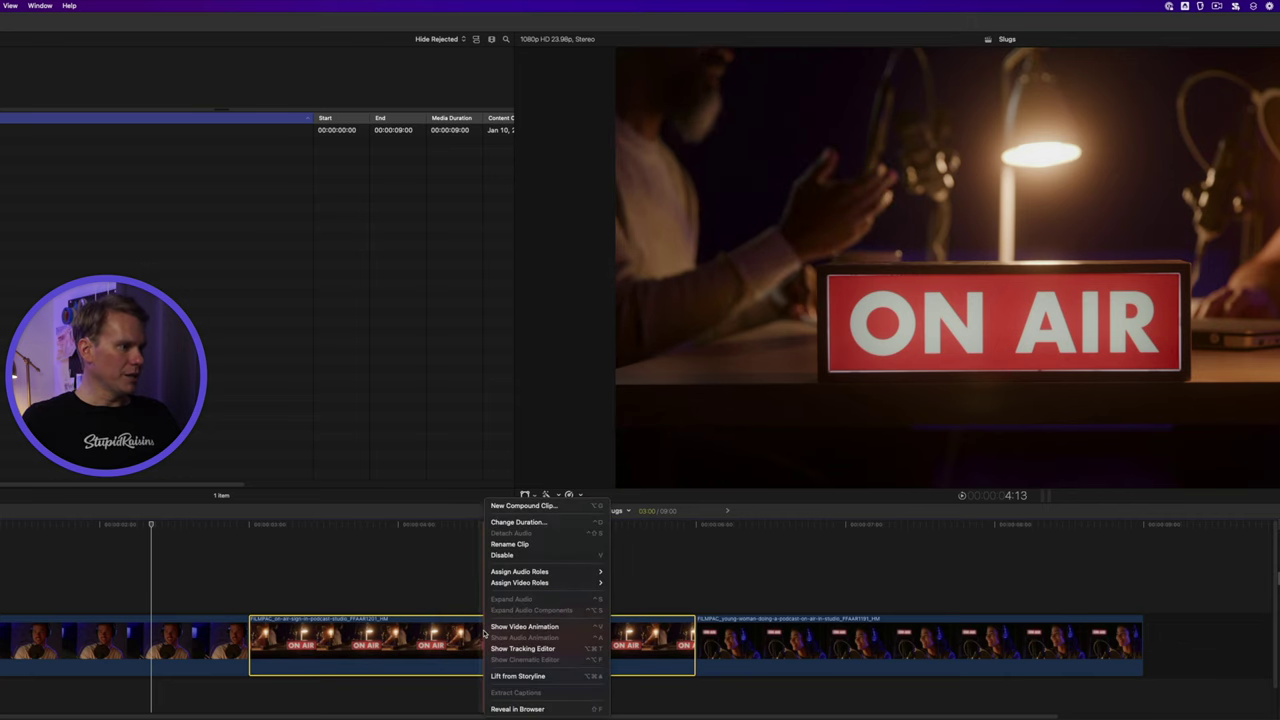
pyautogui.click(519, 677)
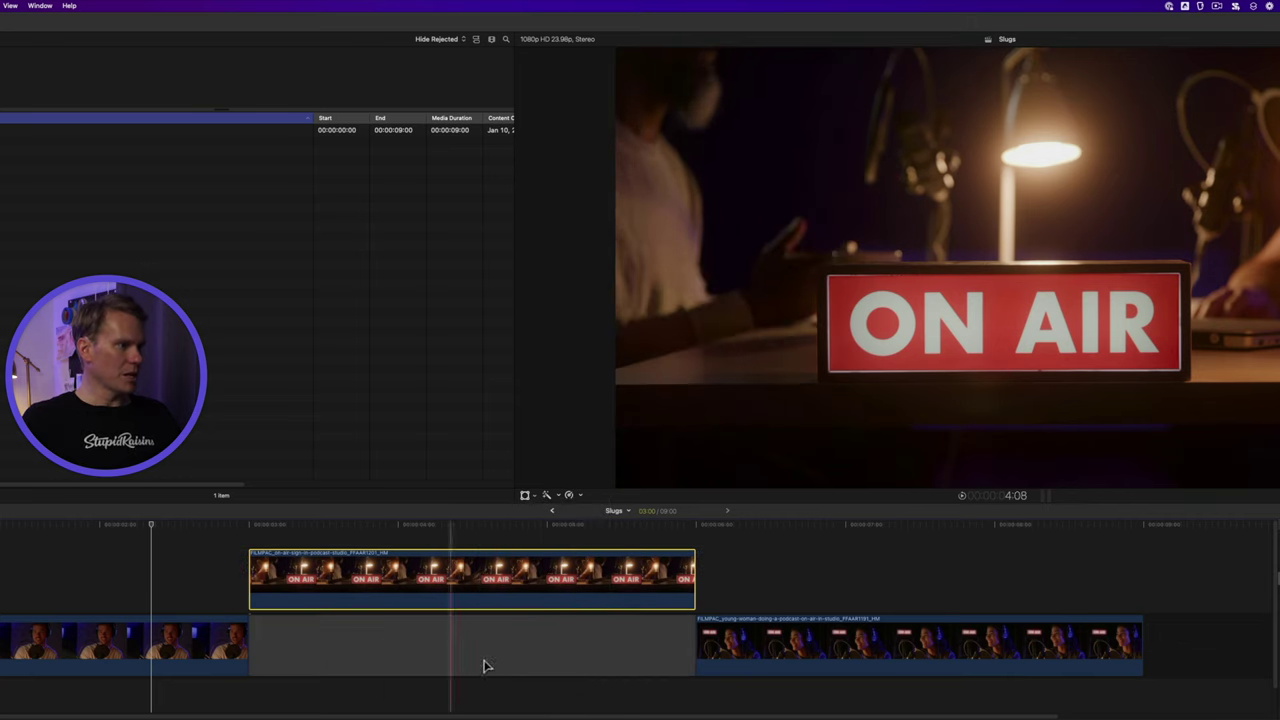
pyautogui.click(543, 640)
pyautogui.moveTo(483, 578); pyautogui.dragTo(591, 563)
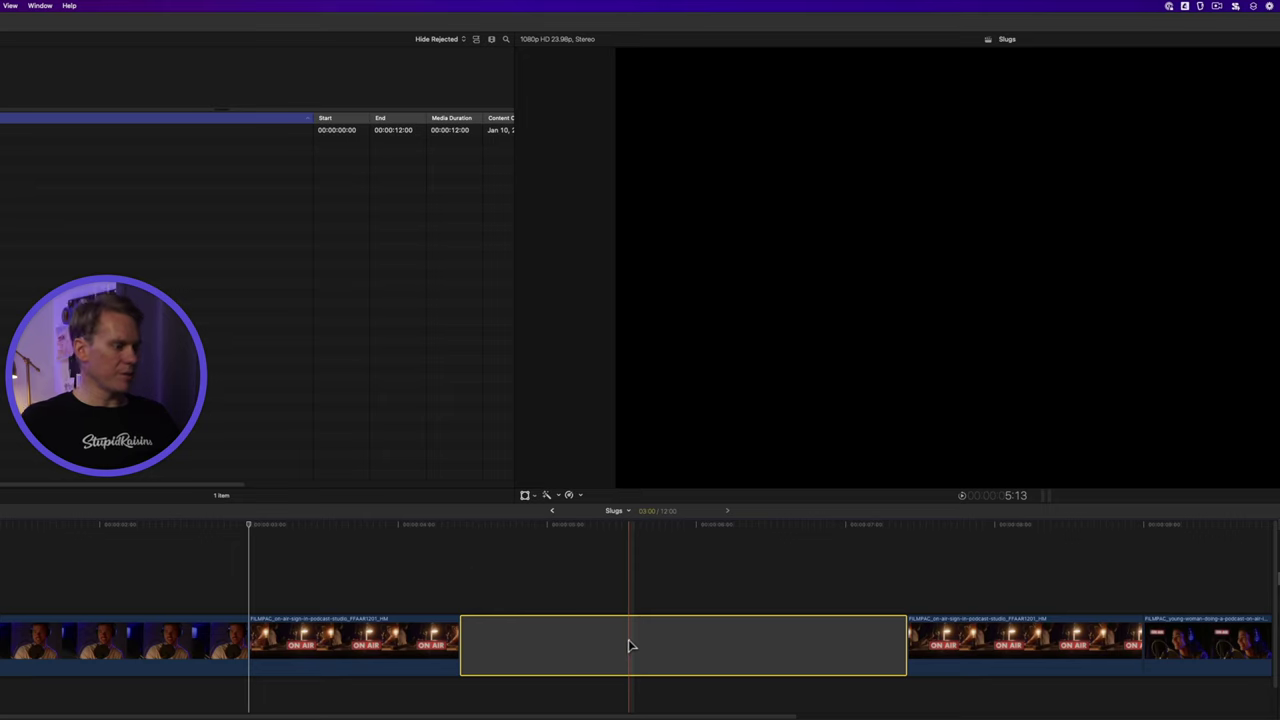
# Step: Trim the gap clip's edges and set its duration to 3:00 with Ctrl+D
pyautogui.press('a')
pyautogui.click(627, 639)
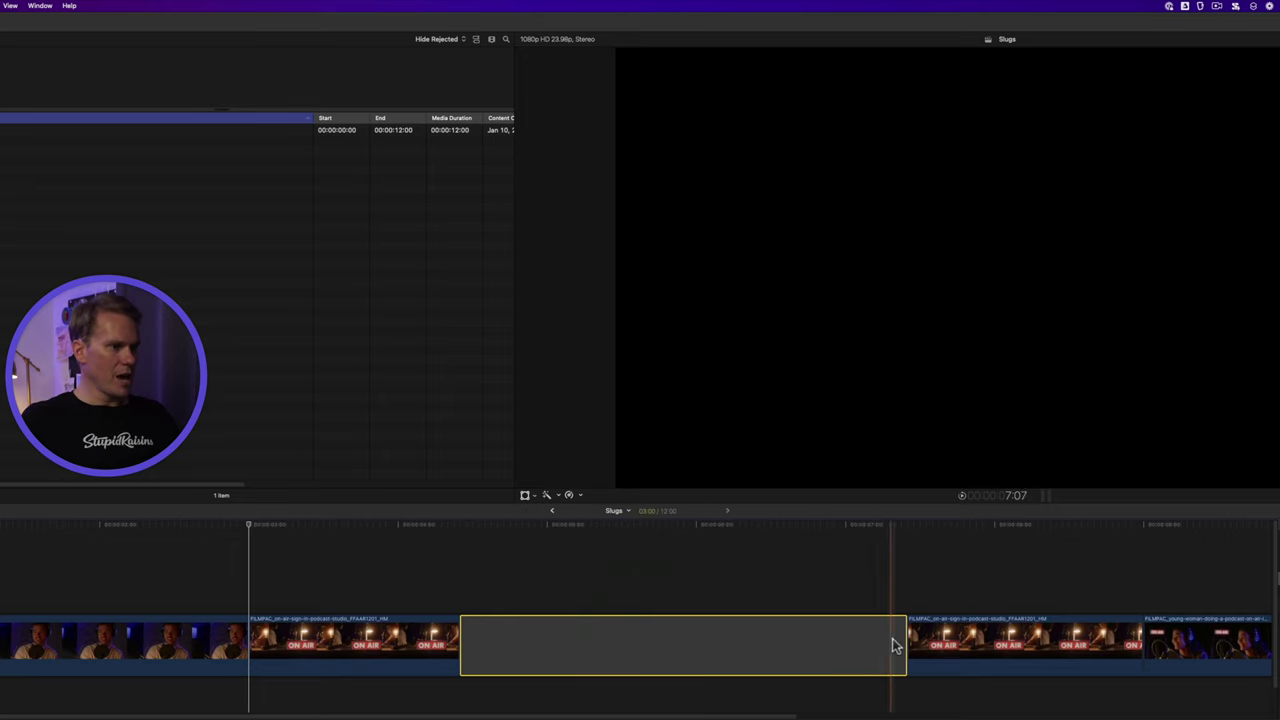
pyautogui.moveTo(903, 648); pyautogui.dragTo(740, 648)
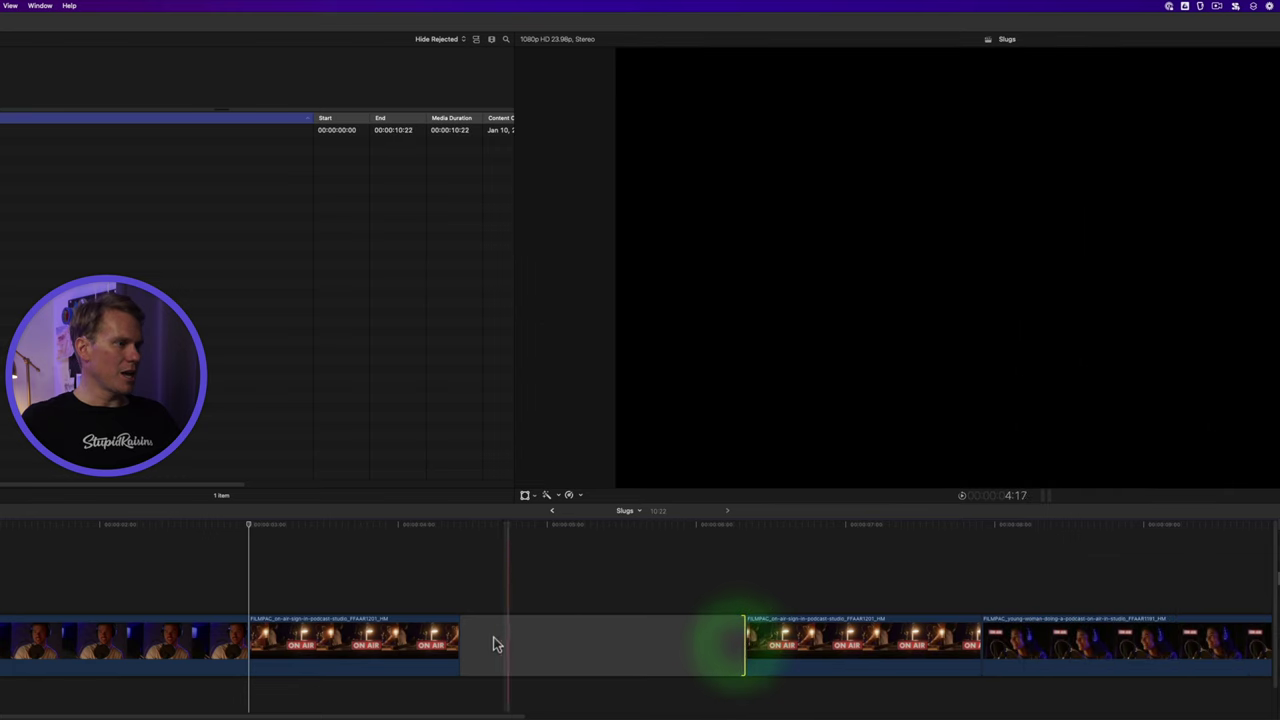
pyautogui.moveTo(465, 637); pyautogui.dragTo(403, 636)
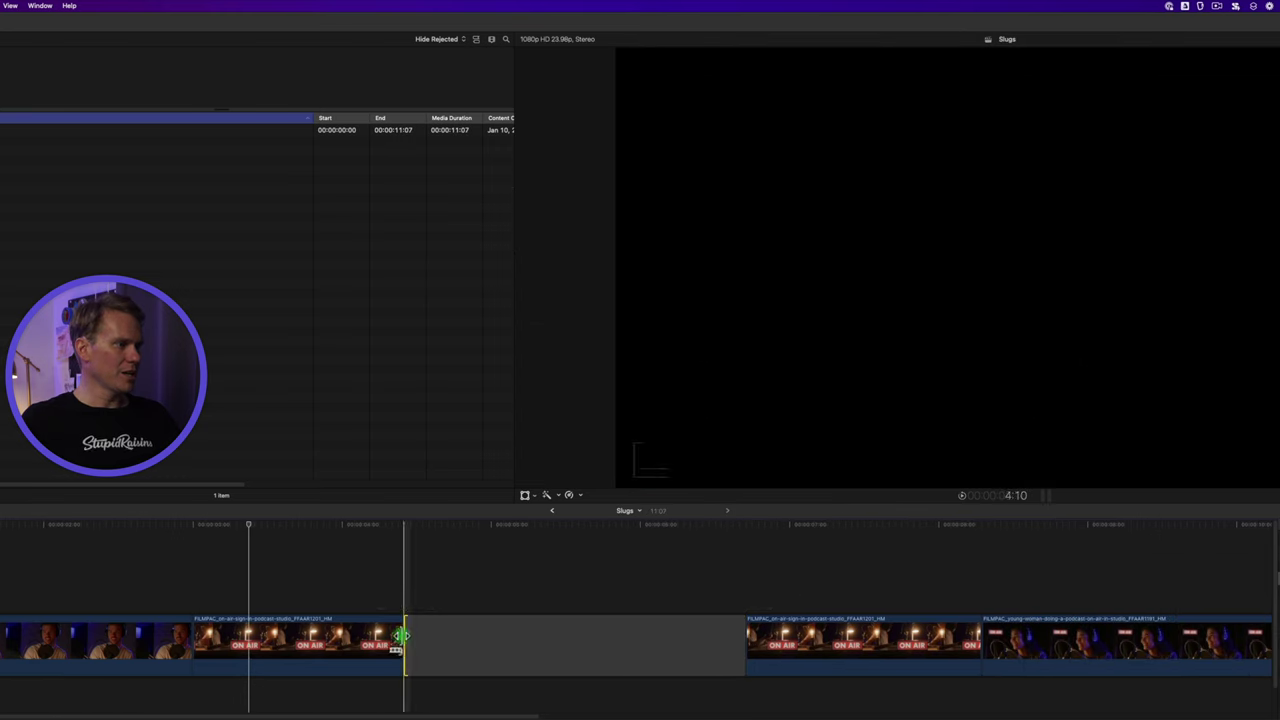
pyautogui.click(545, 637)
pyautogui.hotkey('ctrl', 'd')
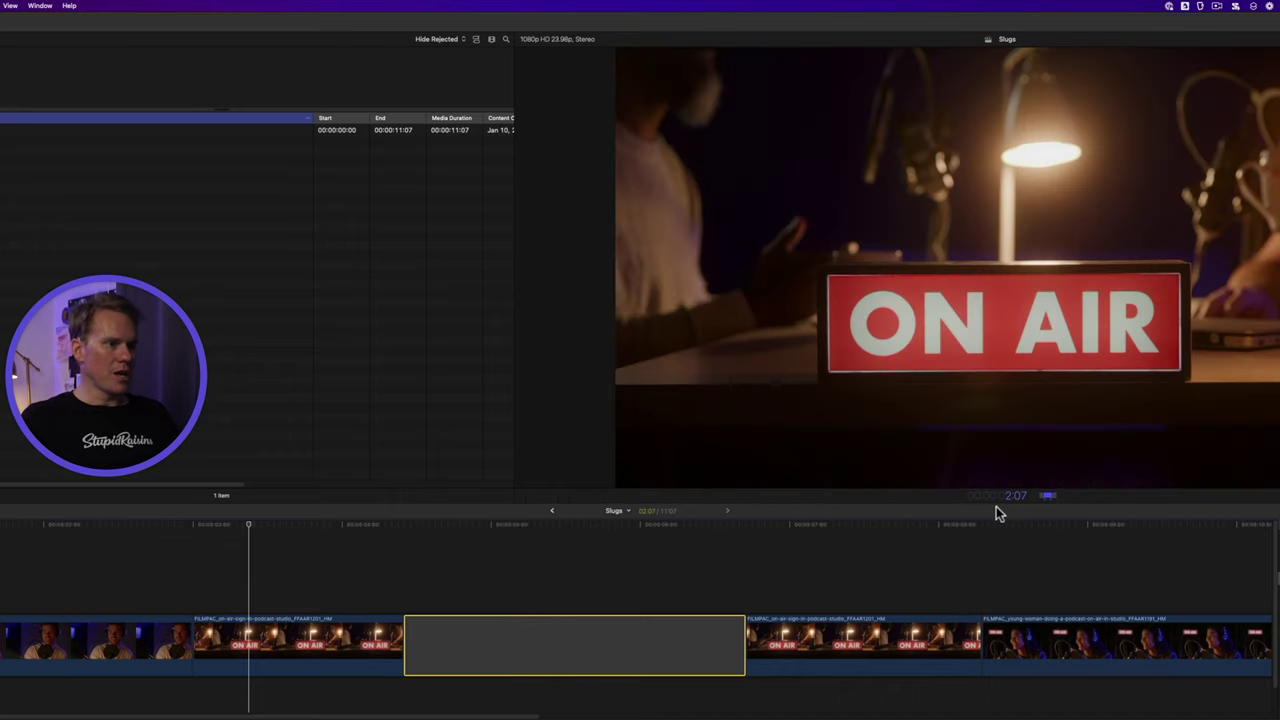
pyautogui.write('3:')
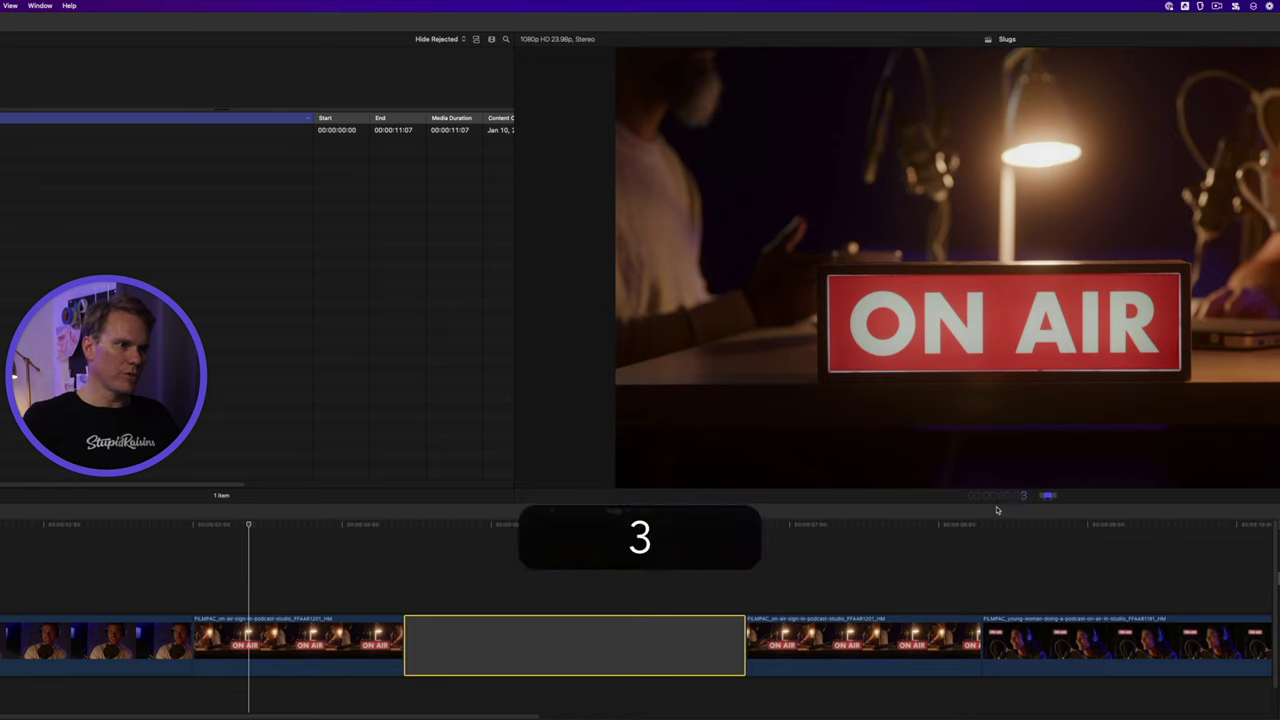
pyautogui.write('00')
pyautogui.press('Return')
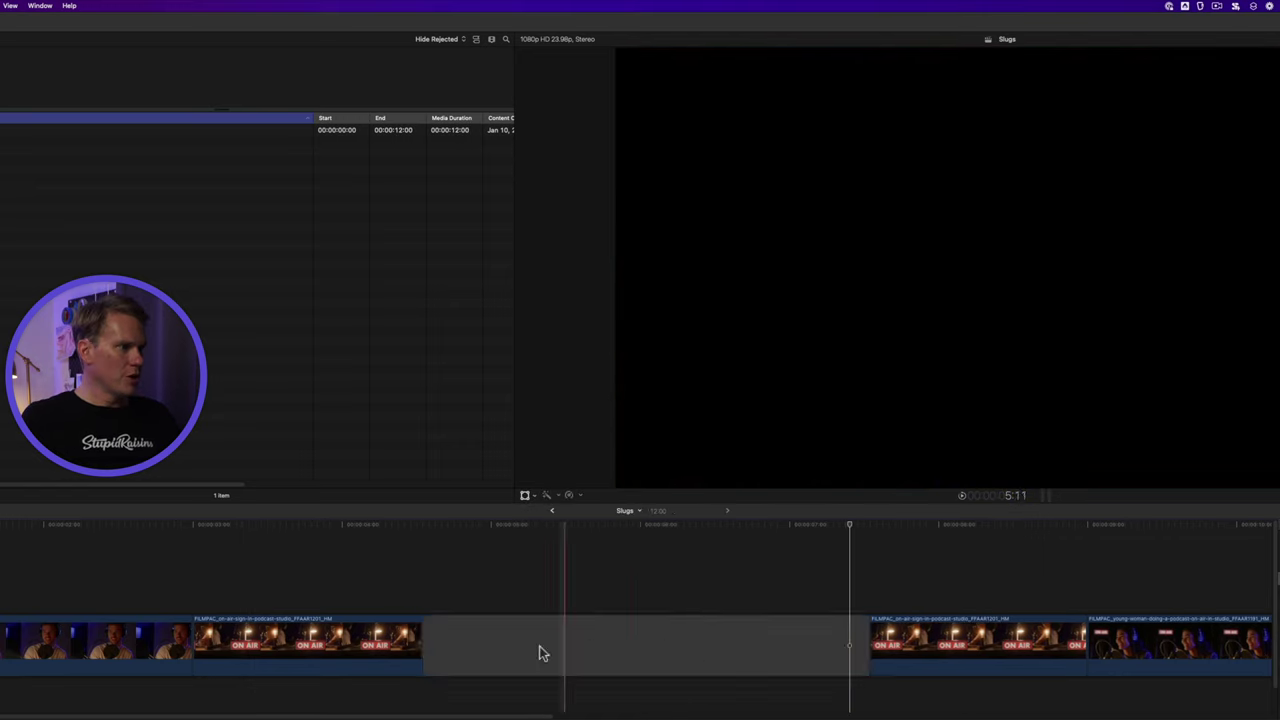
# Step: Nudge the gap's starting edit point frame by frame with comma and period
pyautogui.click(534, 640)
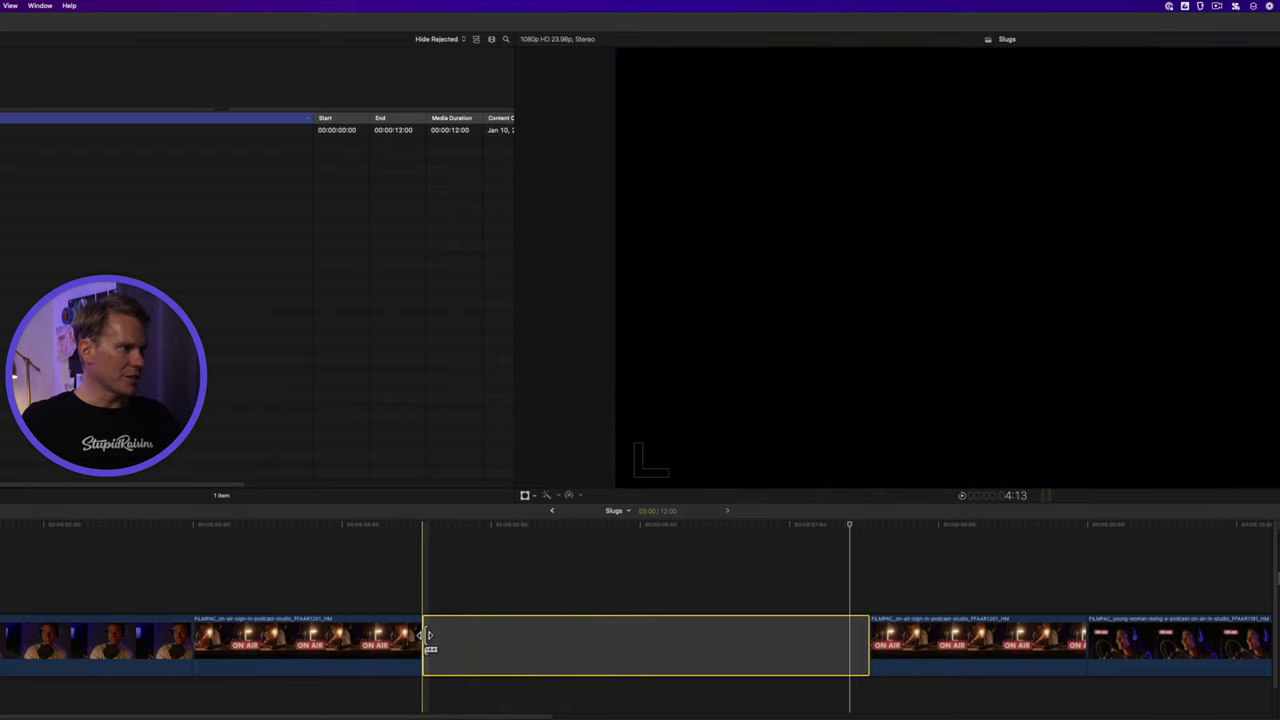
pyautogui.click(426, 636)
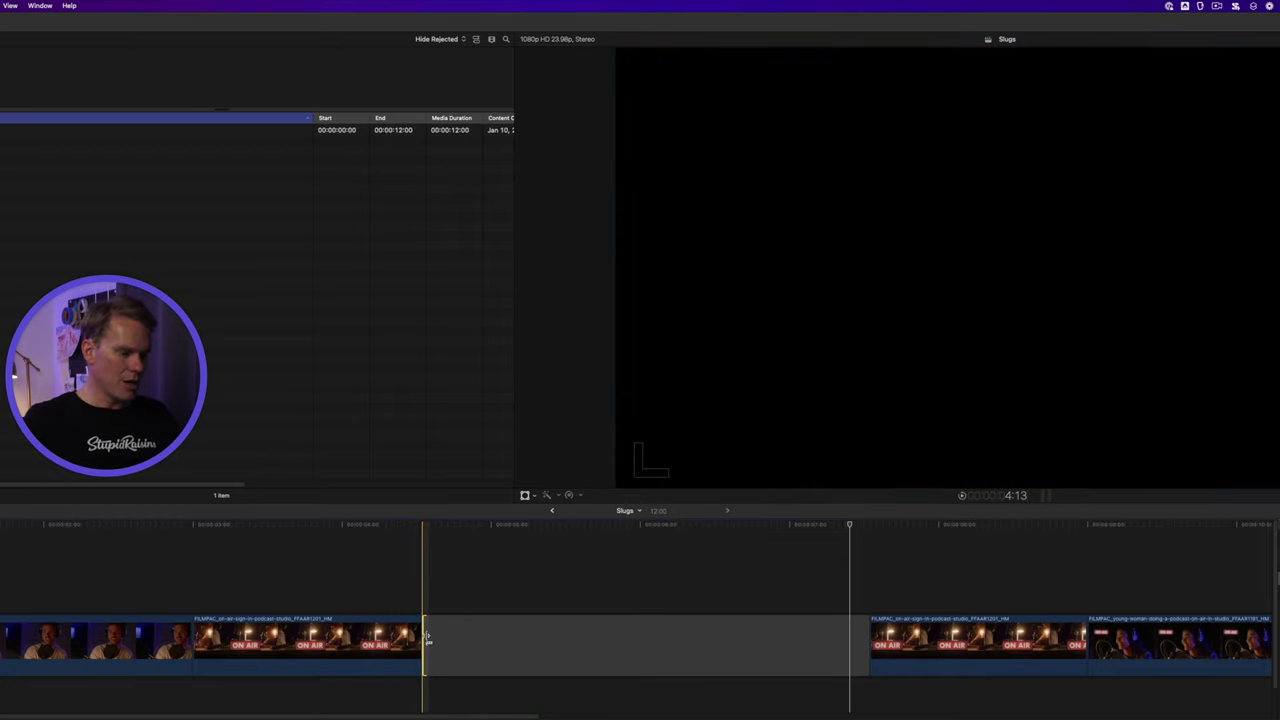
pyautogui.press(',')
pyautogui.press(',')
pyautogui.press(',')
pyautogui.press(',')
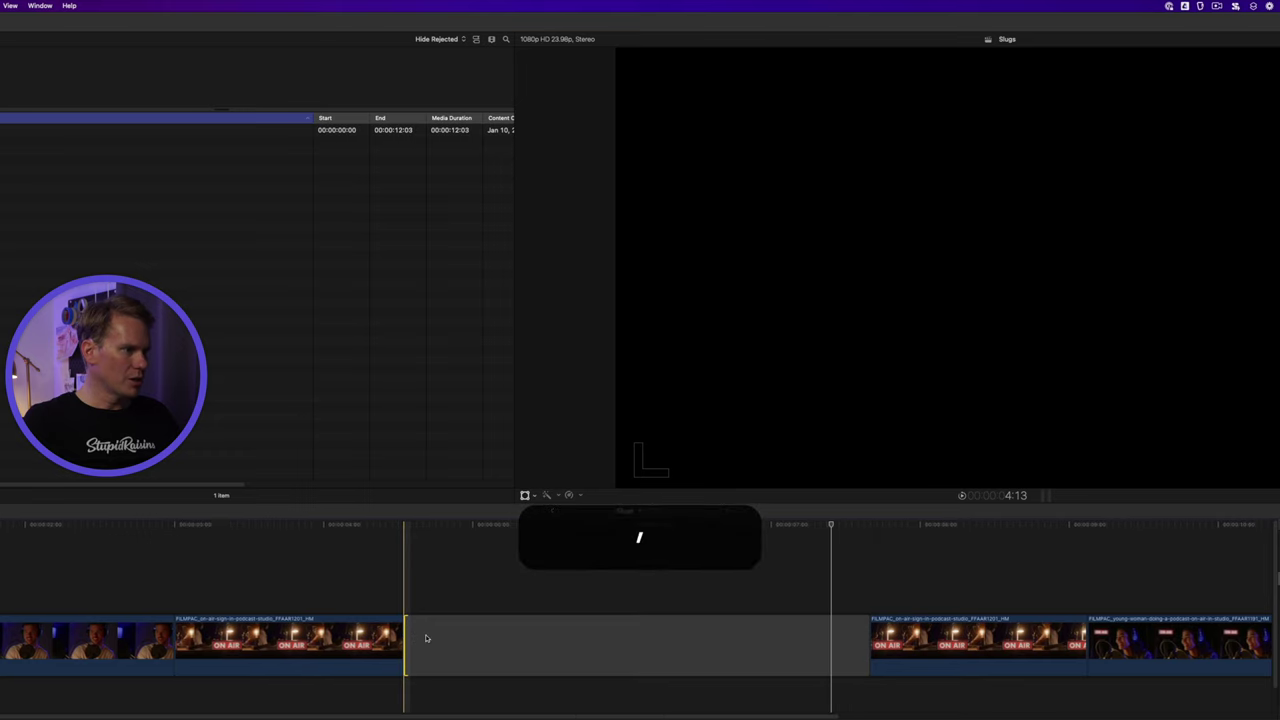
pyautogui.press(',')
pyautogui.press('.')
pyautogui.press('.')
pyautogui.press('.')
pyautogui.press('.')
pyautogui.press('.')
pyautogui.press('.')
pyautogui.press(',')
pyautogui.press(',')
pyautogui.press(',')
pyautogui.press(',')
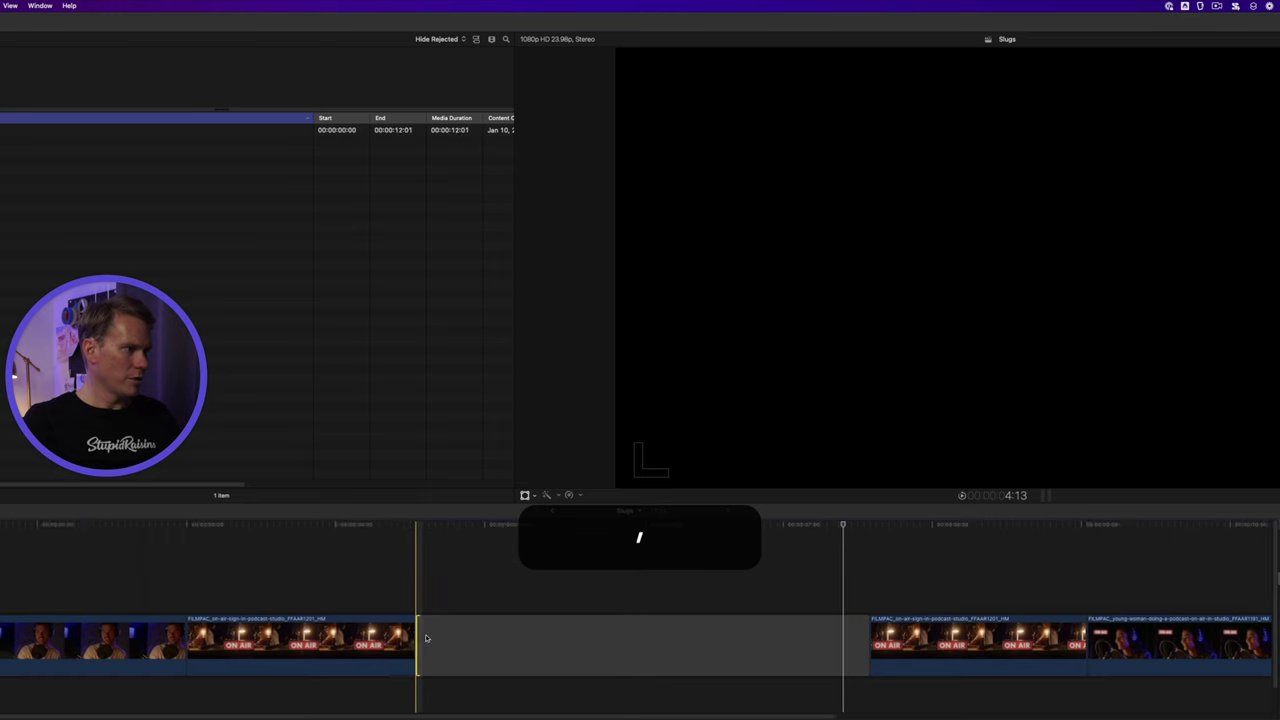
pyautogui.press('.')
pyautogui.press('.')
pyautogui.press('.')
pyautogui.press('.')
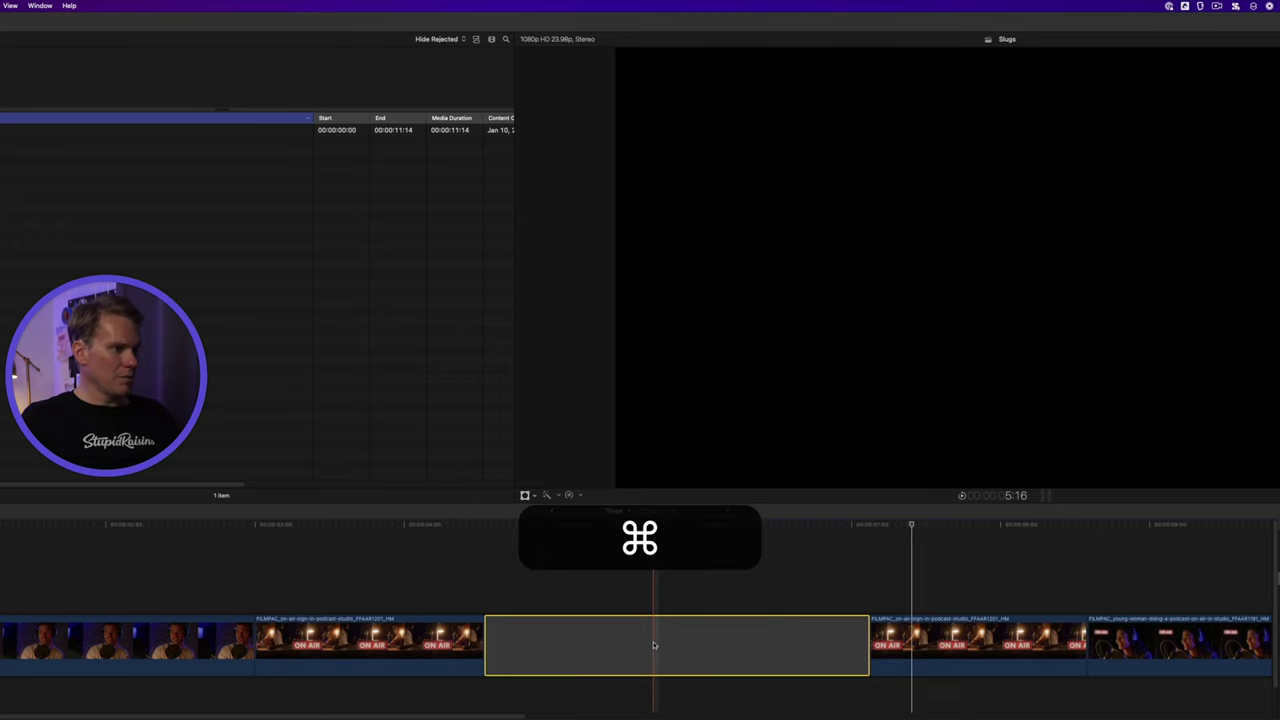
# Step: Copy and paste the gap slug, then undo the paste
pyautogui.press('super+c')
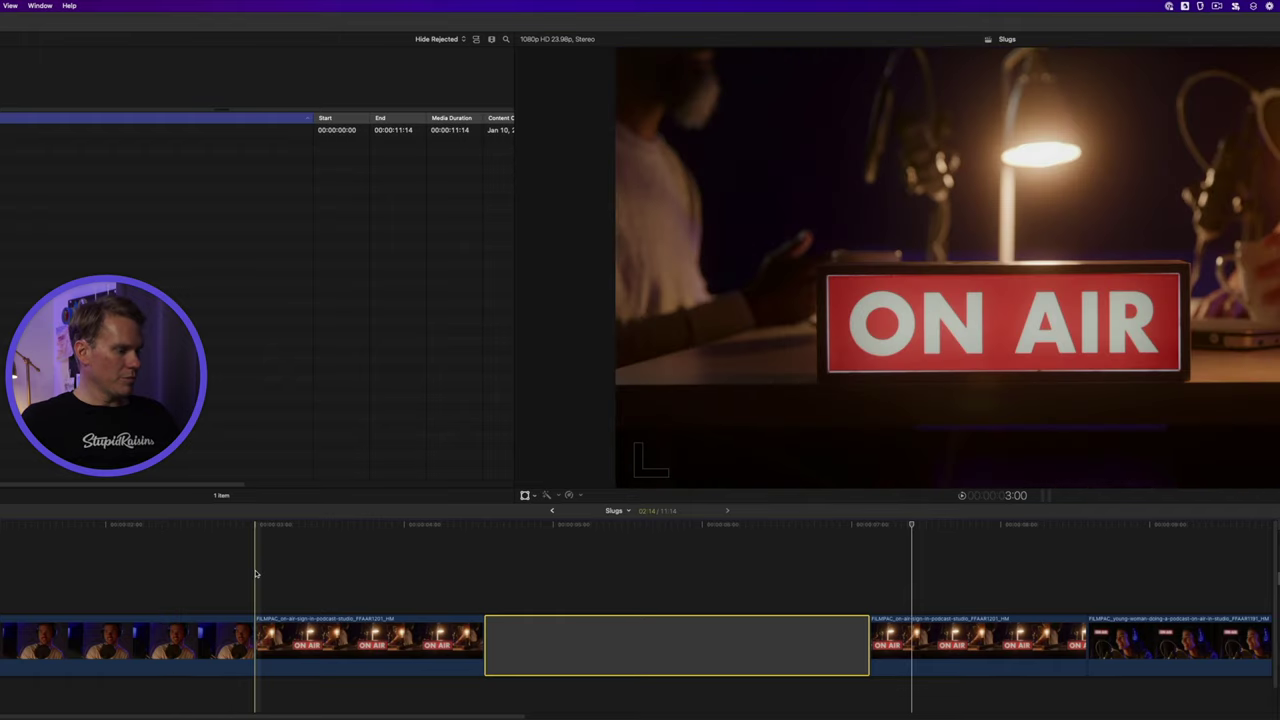
pyautogui.press('super')
pyautogui.press('super+v')
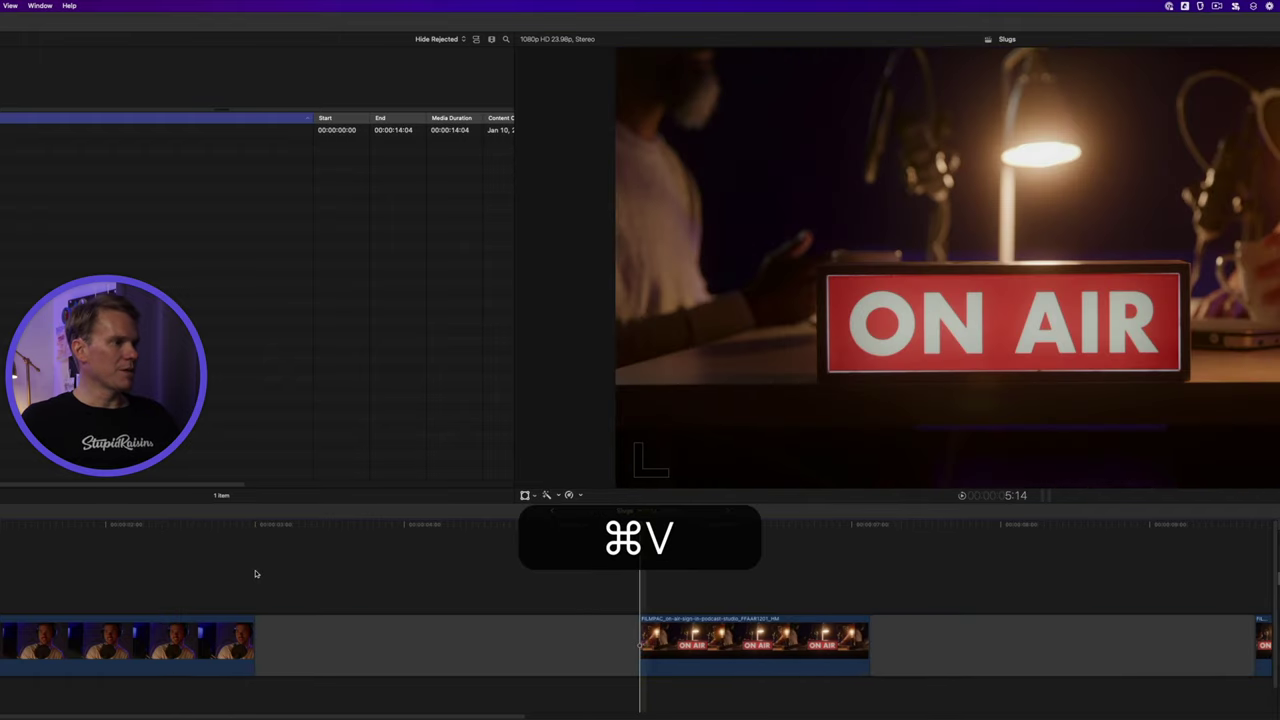
pyautogui.press('super+z')
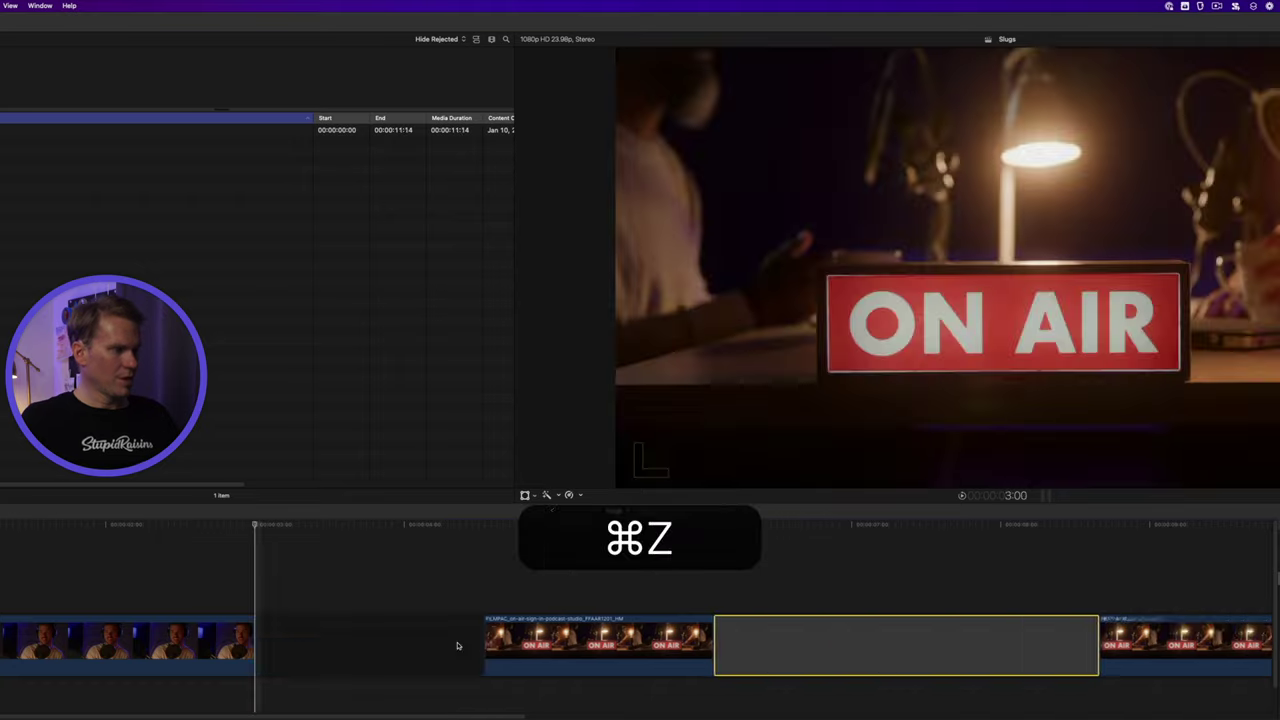
pyautogui.press('alt+super+z')
pyautogui.press('super+z')
# Step: Option-drag copies of the slug along the timeline, fit it with Shift+Z, and delete the unwanted copy
pyautogui.click(711, 651)
pyautogui.press('alt')
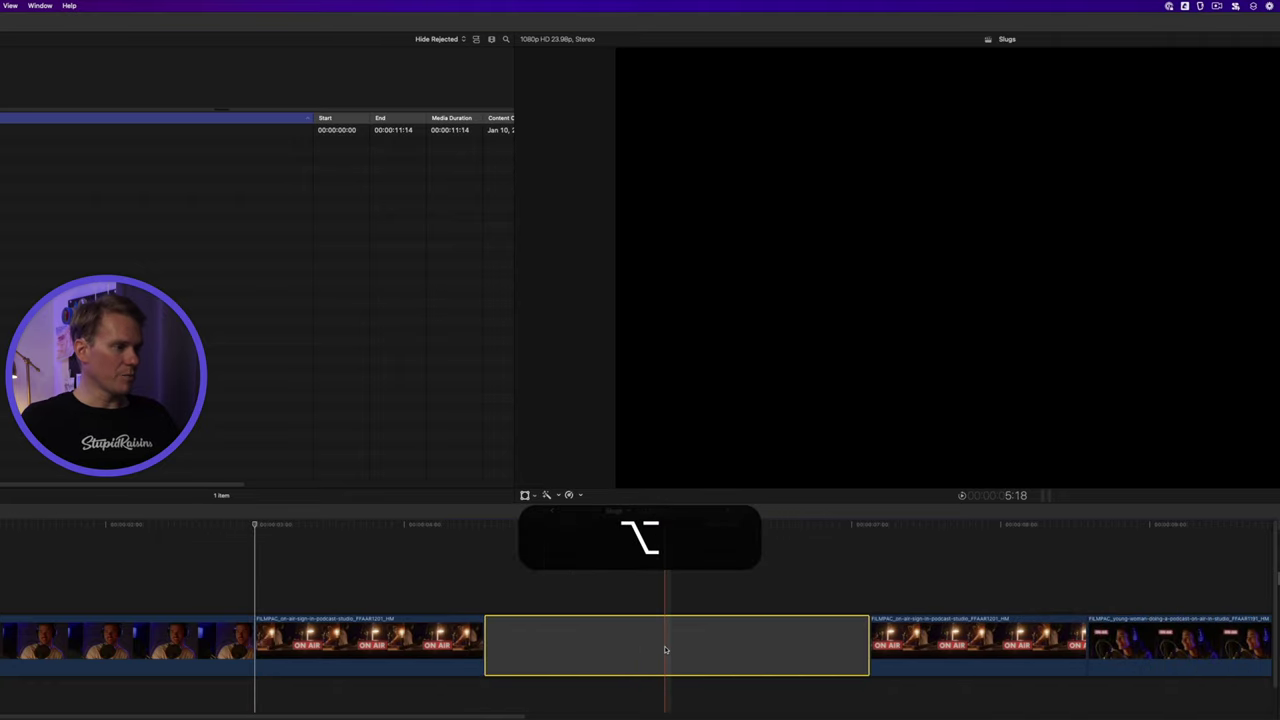
pyautogui.moveTo(519, 641); pyautogui.dragTo(261, 630)
pyautogui.hotkey('shift', 'z')
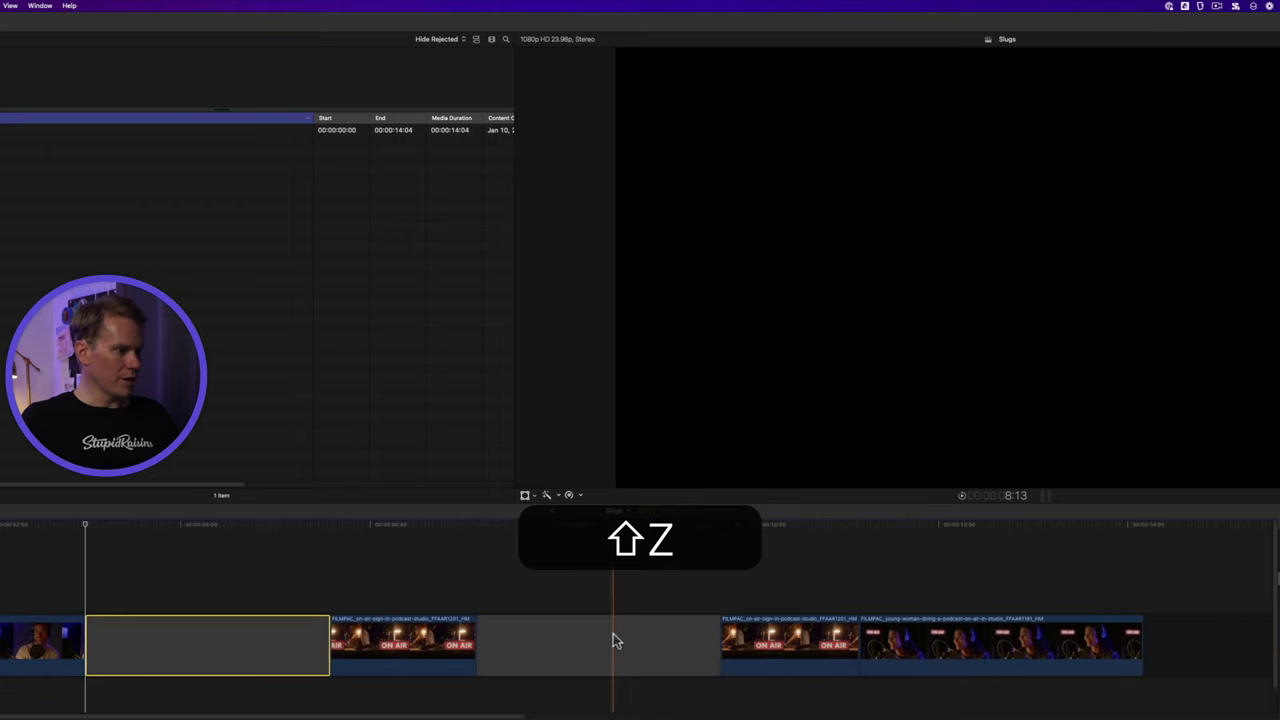
pyautogui.press('alt')
pyautogui.moveTo(613, 633); pyautogui.dragTo(880, 640)
pyautogui.press('Delete')
pyautogui.click(187, 648)
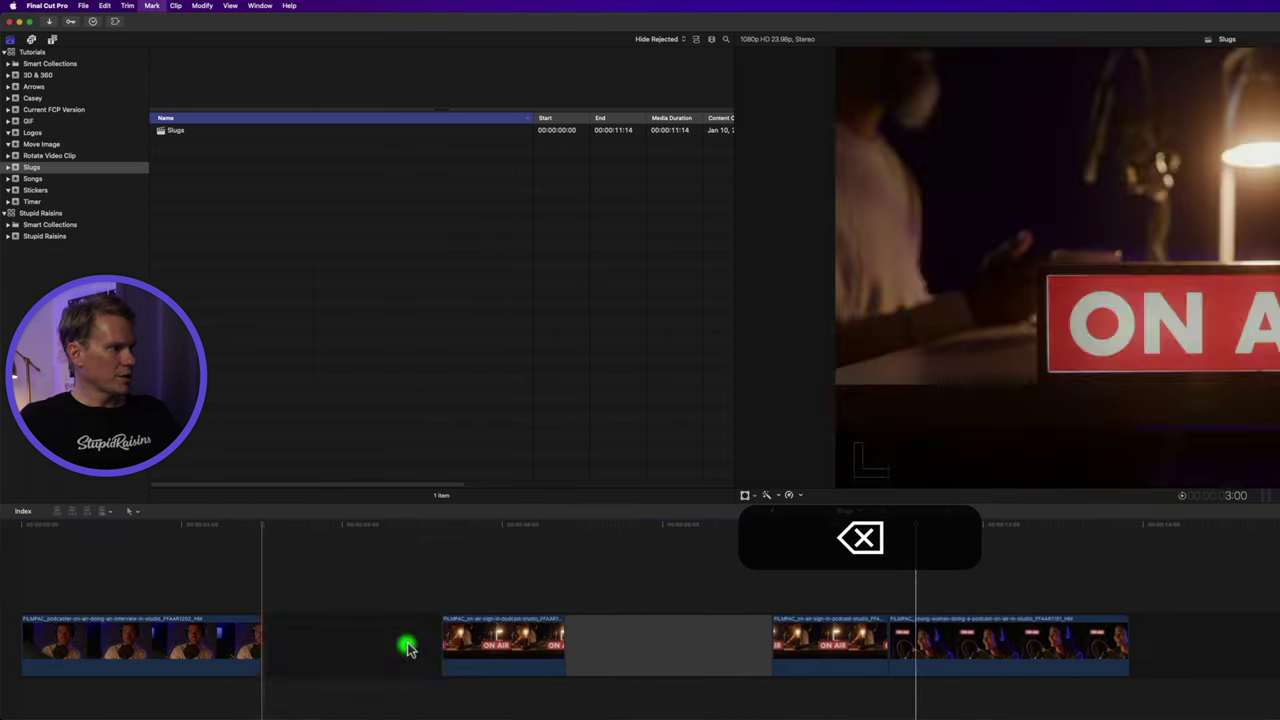
# Step: Delete the empty gap and place the slug right after the interview clip, nudging it by frames
pyautogui.click(407, 648)
pyautogui.press('Delete')
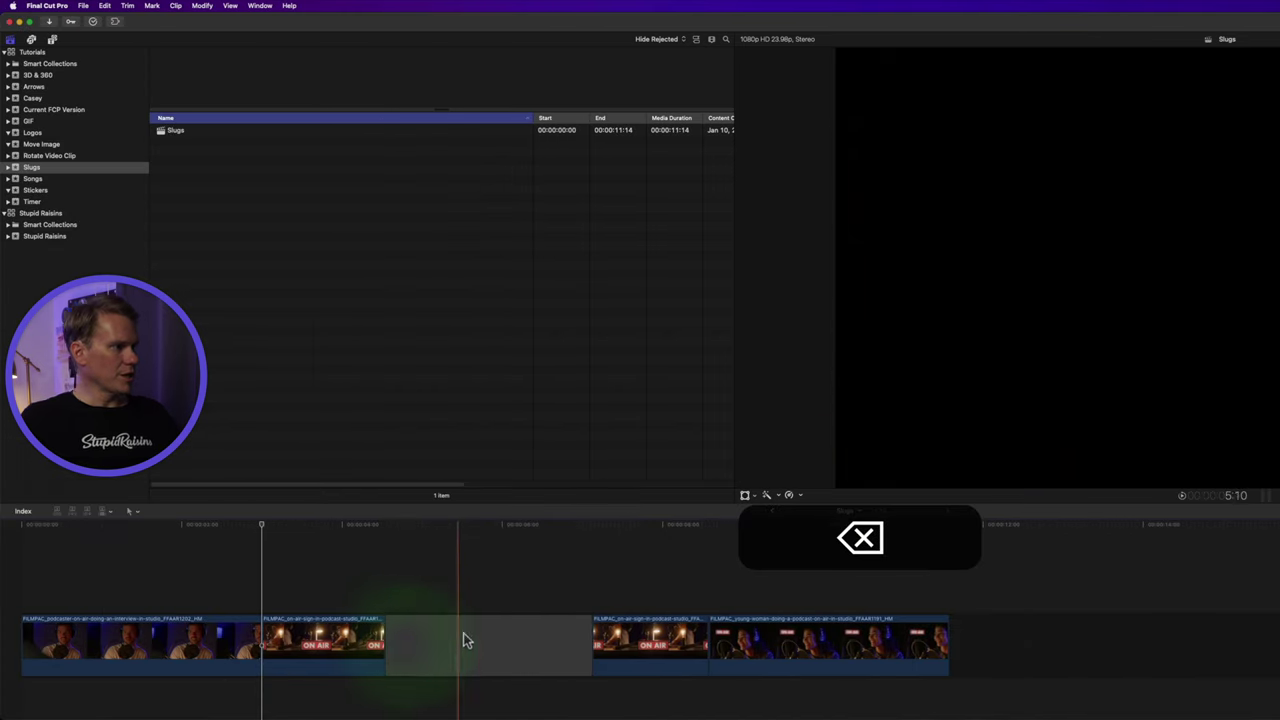
pyautogui.moveTo(495, 650); pyautogui.dragTo(714, 646)
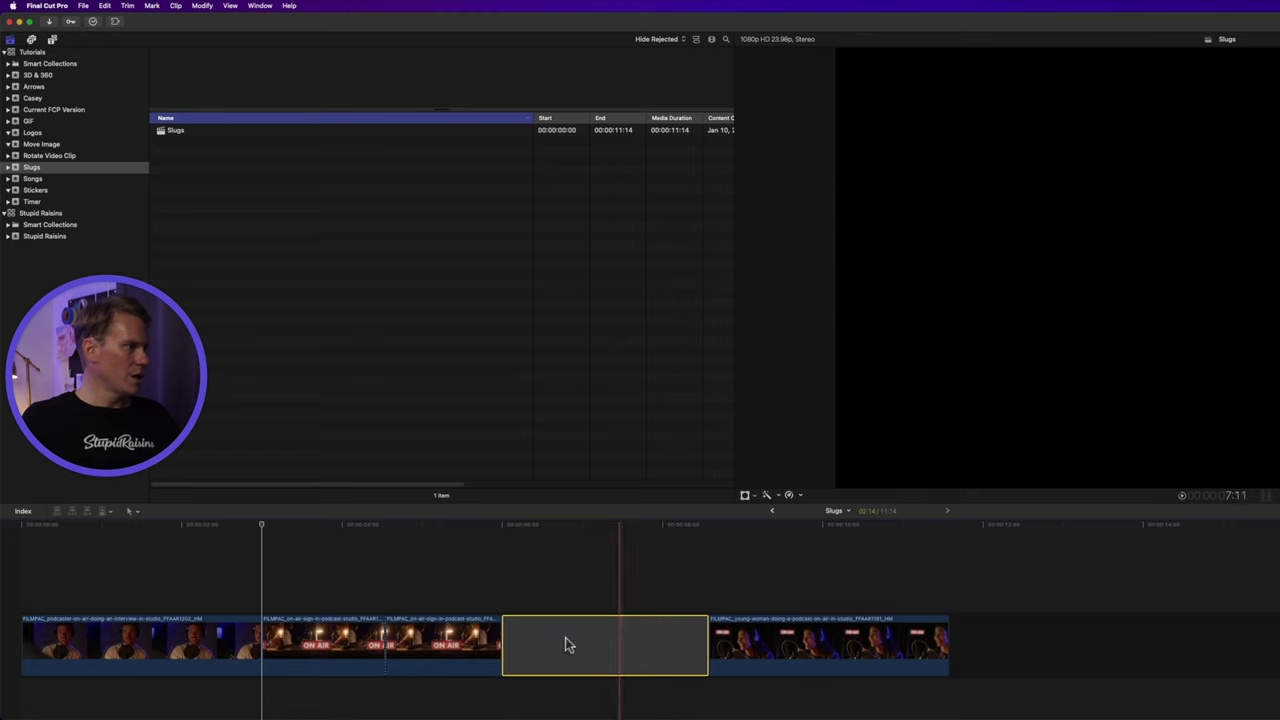
pyautogui.moveTo(606, 646); pyautogui.dragTo(246, 630)
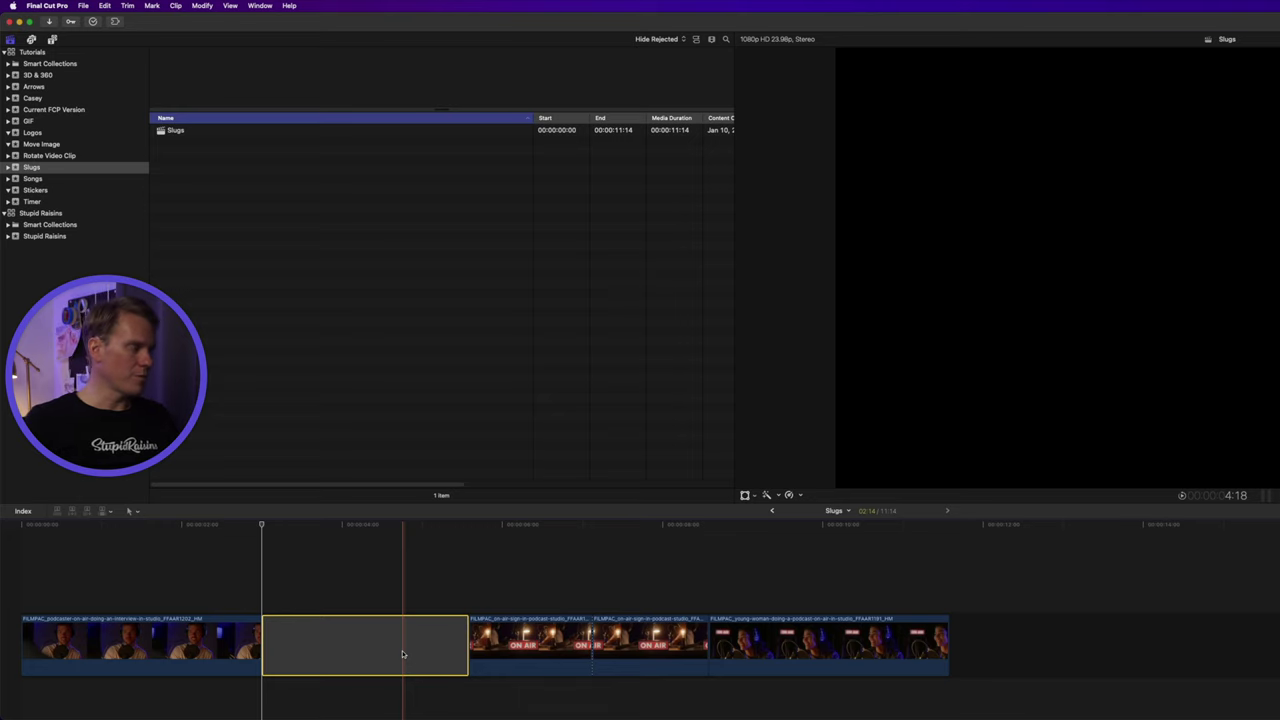
pyautogui.press(',')
pyautogui.press(',')
pyautogui.press(',')
pyautogui.press('.')
pyautogui.press('.')
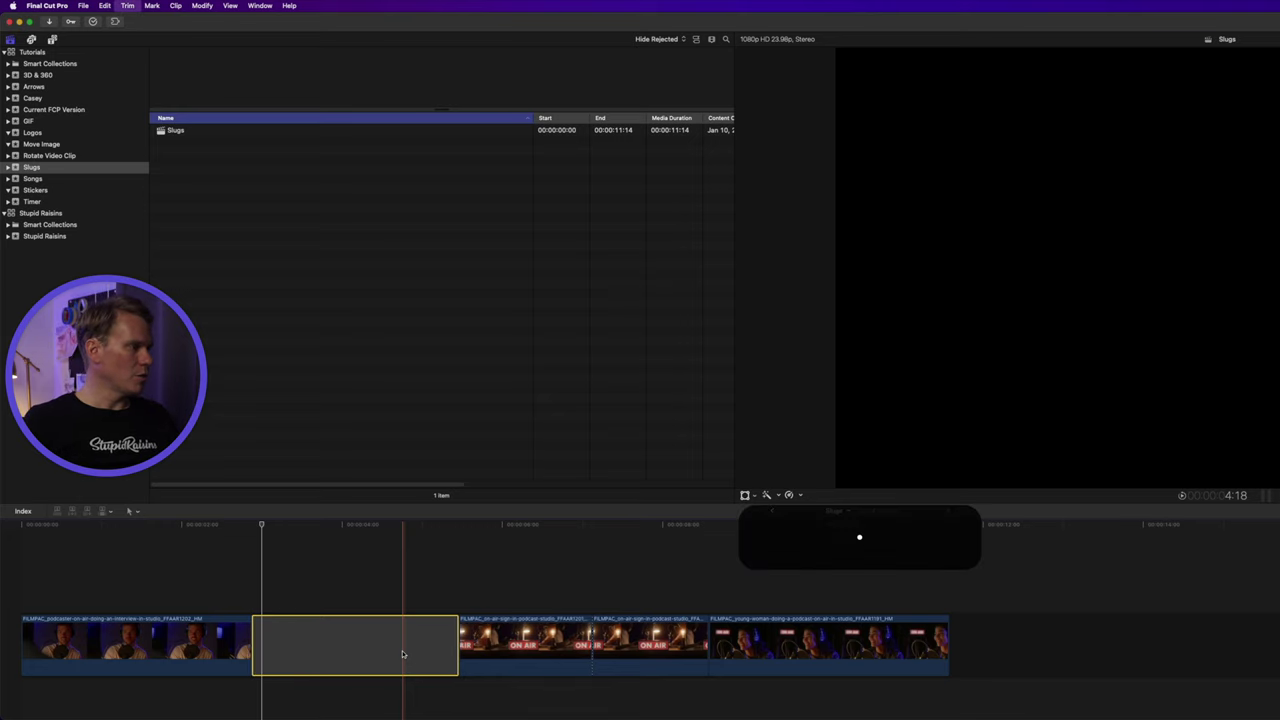
pyautogui.press('.')
pyautogui.press('.')
pyautogui.press('.')
# Step: Open the Precision Editor on the edit after the slug and adjust it
pyautogui.click(235, 645)
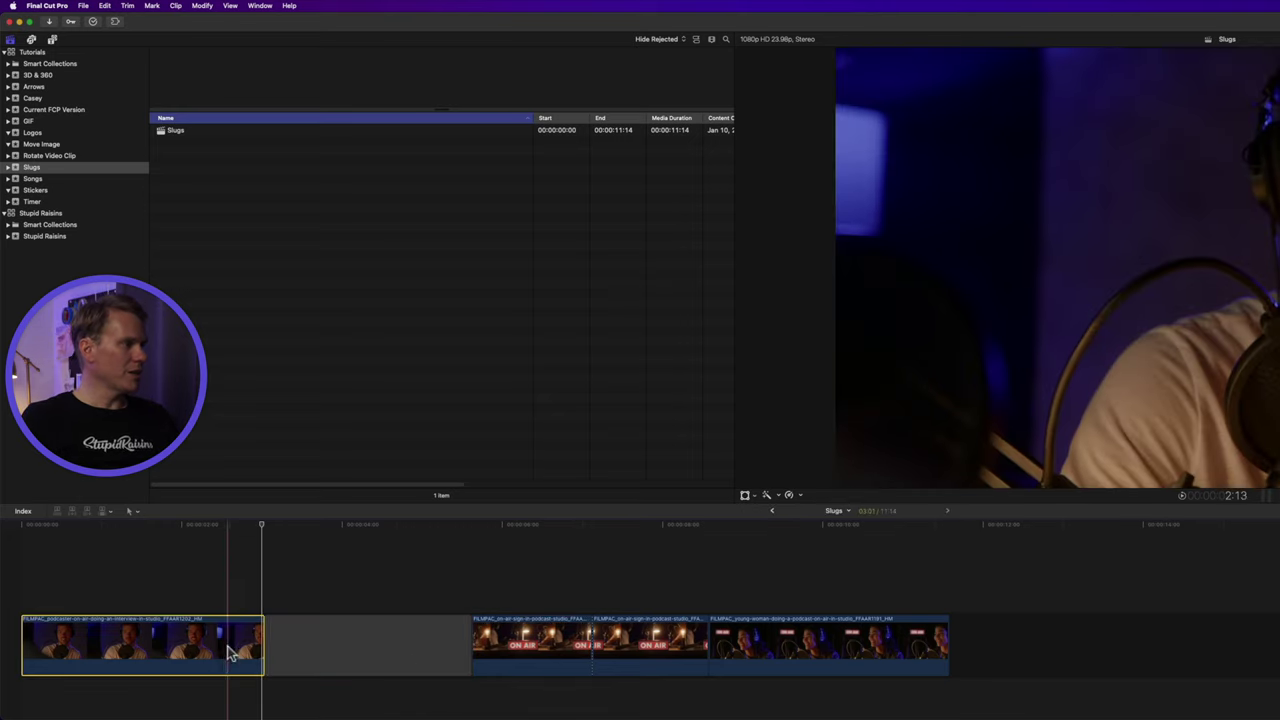
pyautogui.click(488, 640)
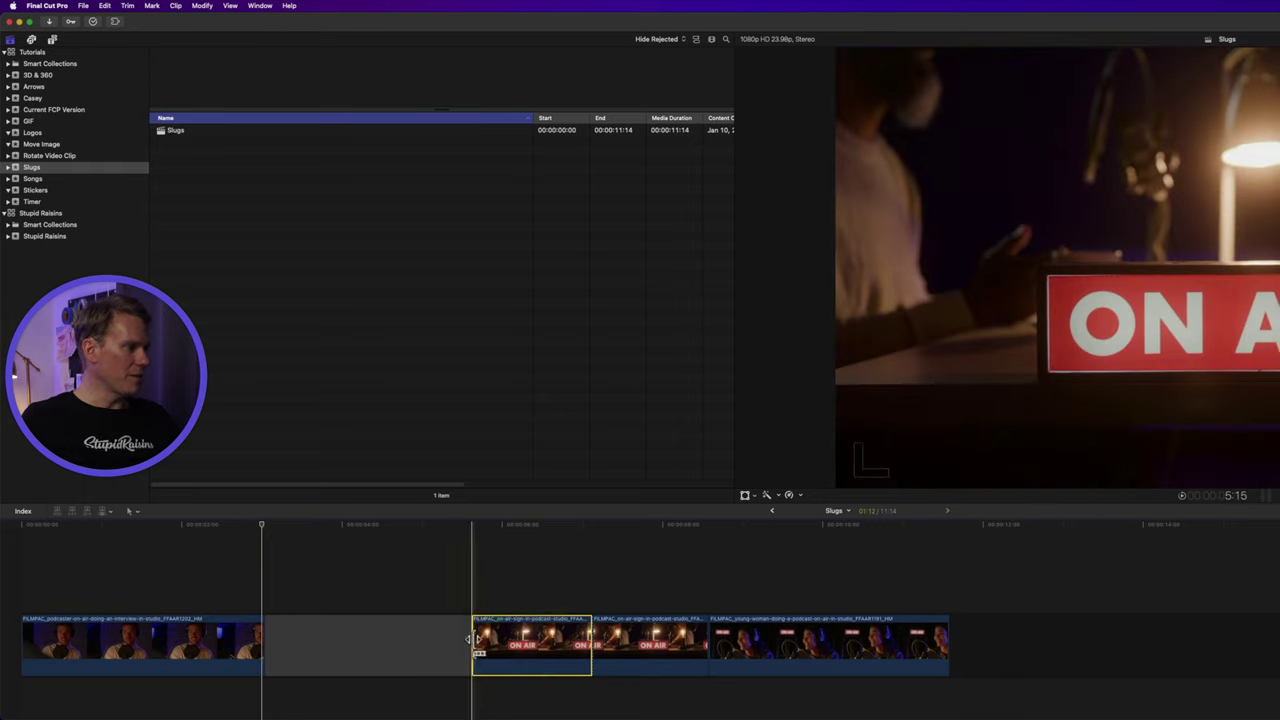
pyautogui.doubleClick(474, 641)
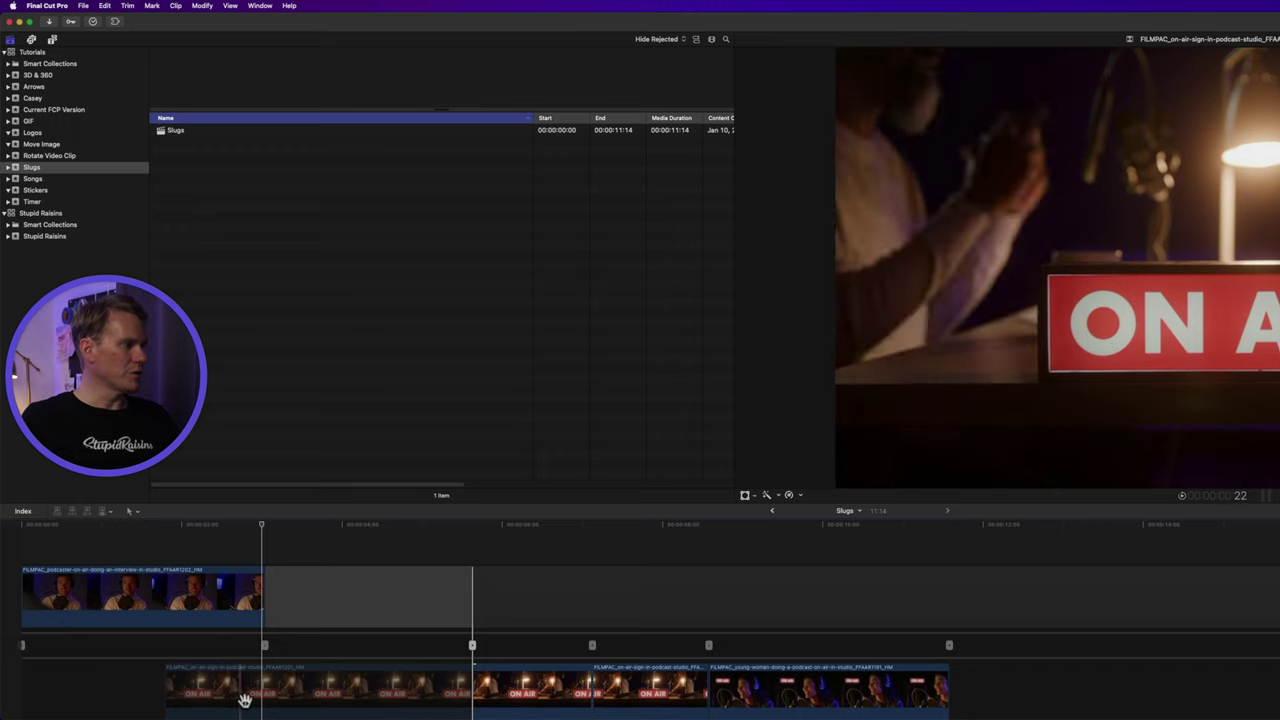
pyautogui.click(265, 646)
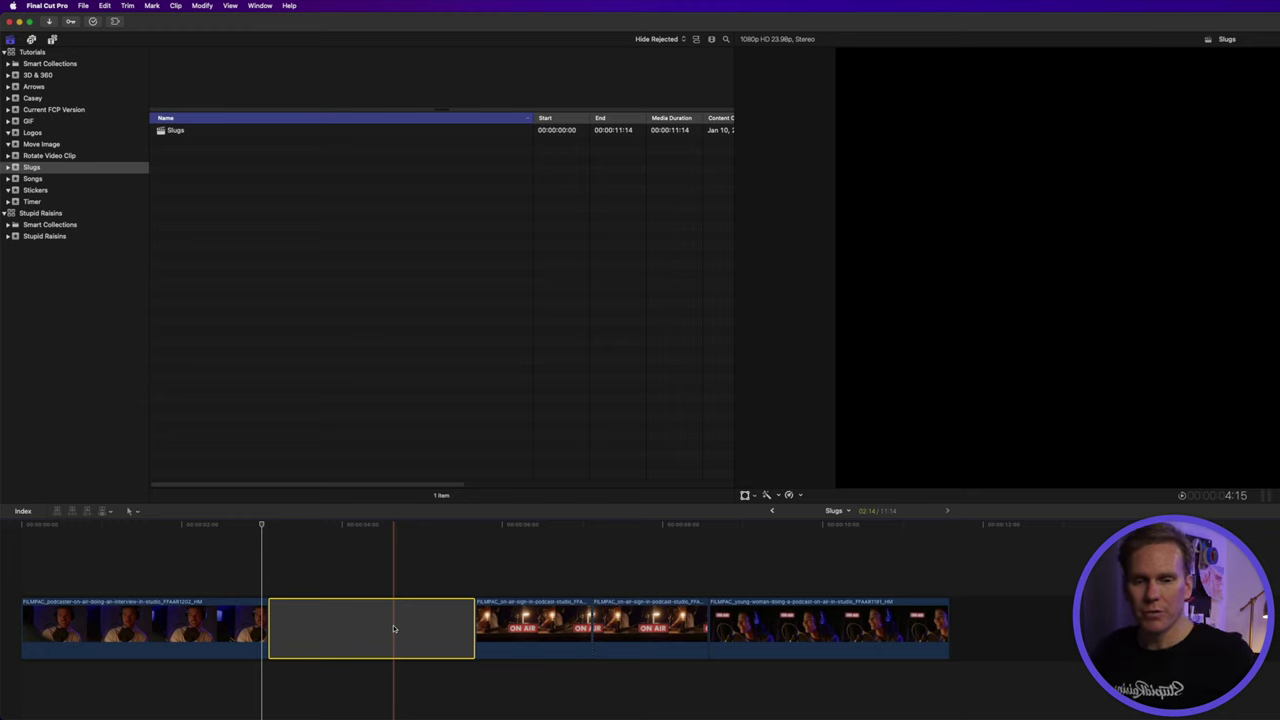
# Step: Try deleting the slug with Backspace, undoing each time
pyautogui.press('BackSpace')
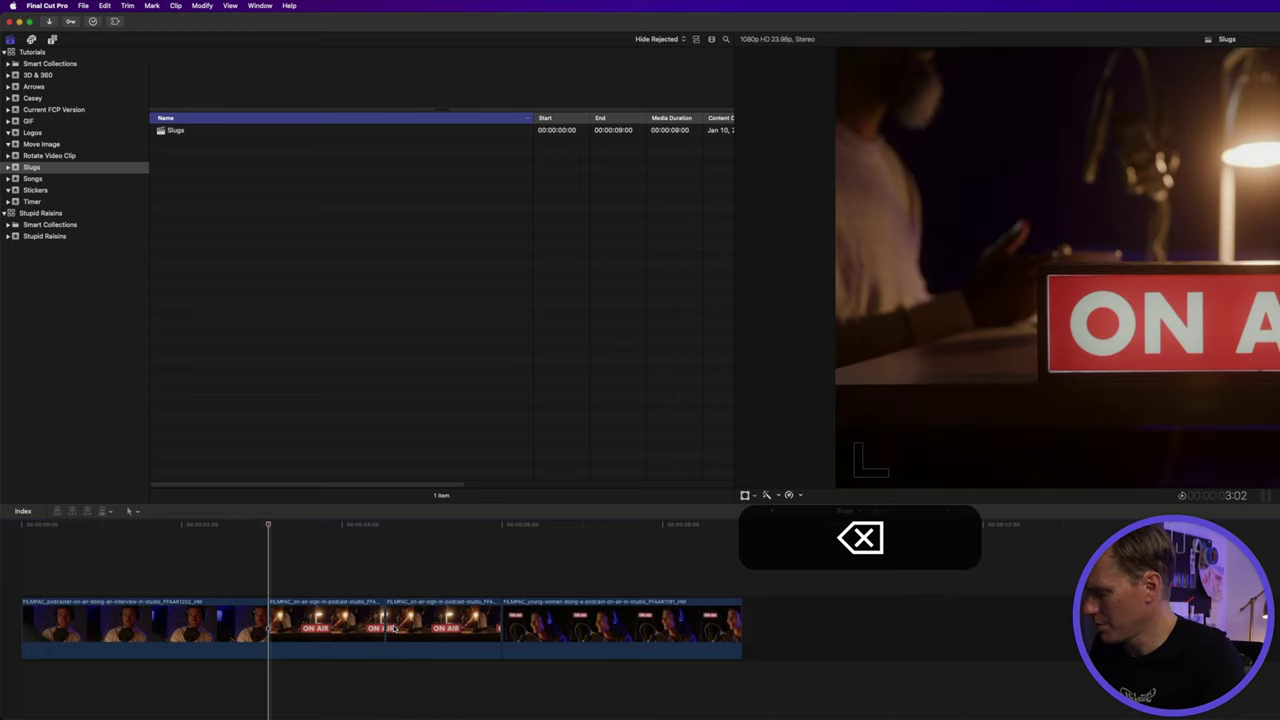
pyautogui.press('super+z')
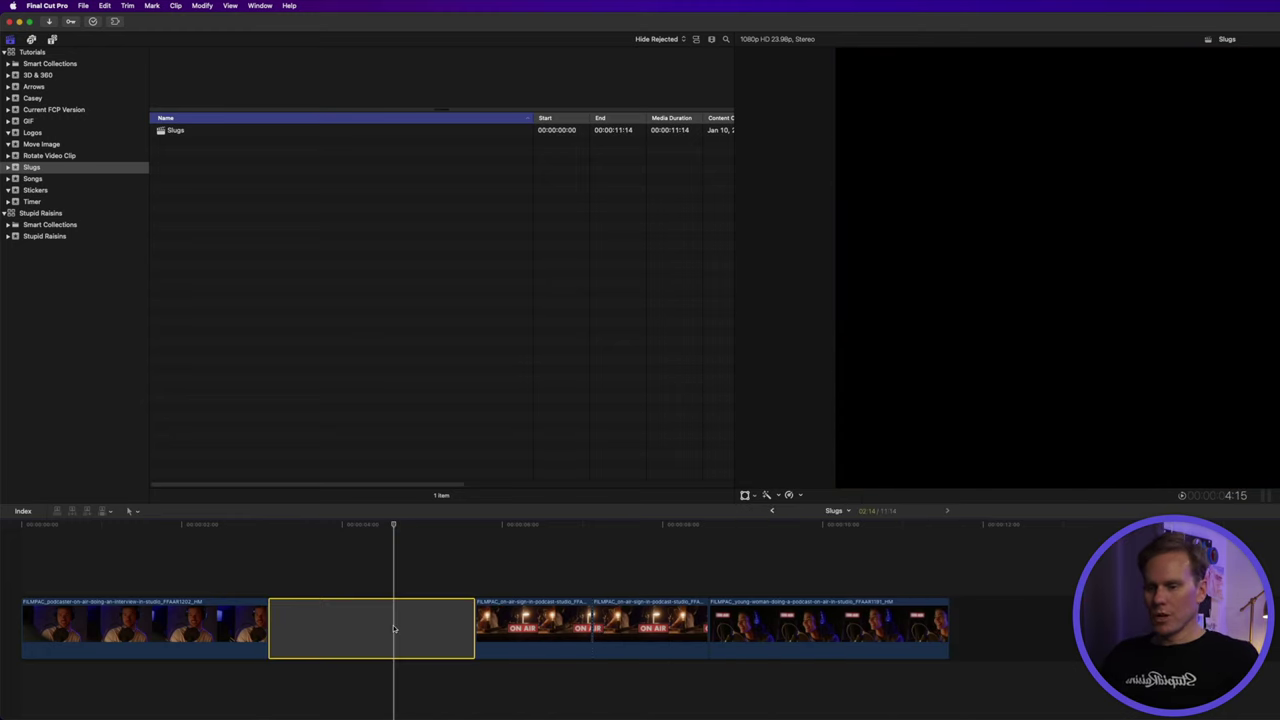
pyautogui.press('BackSpace')
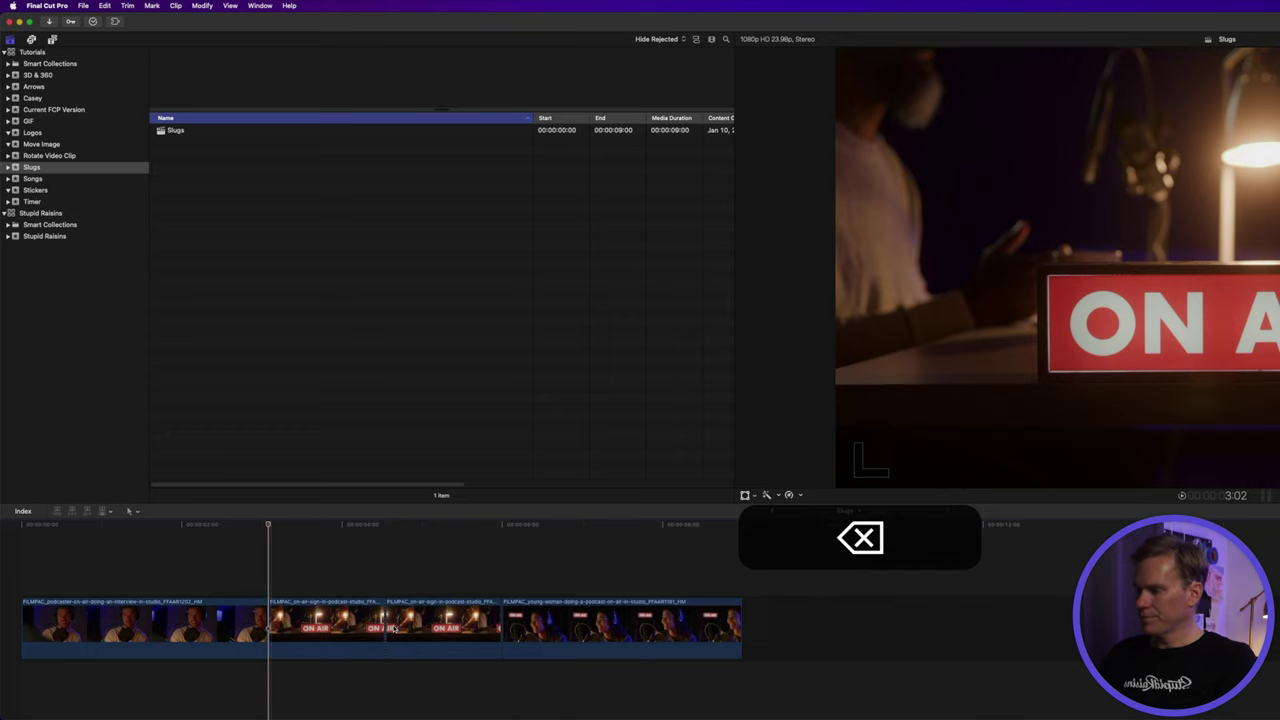
pyautogui.press('super+z')
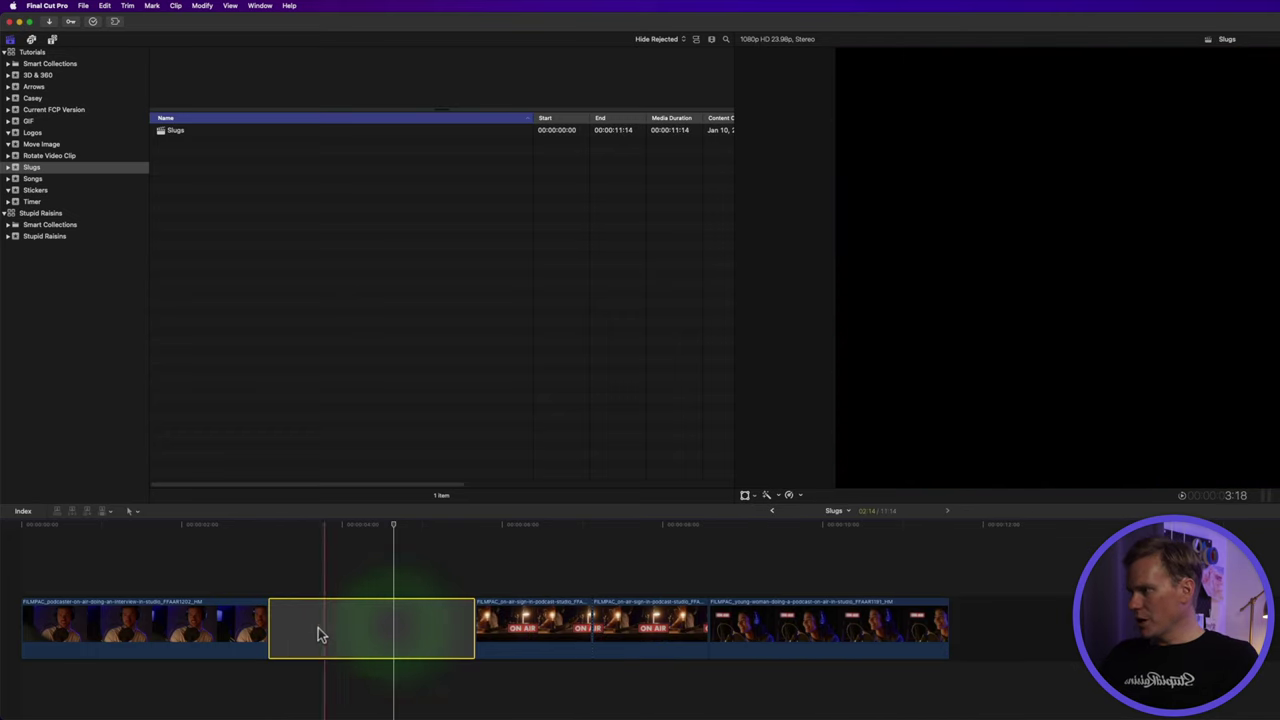
# Step: With the Range Selection tool (R), mark a range inside the slug and delete it
pyautogui.click(336, 550)
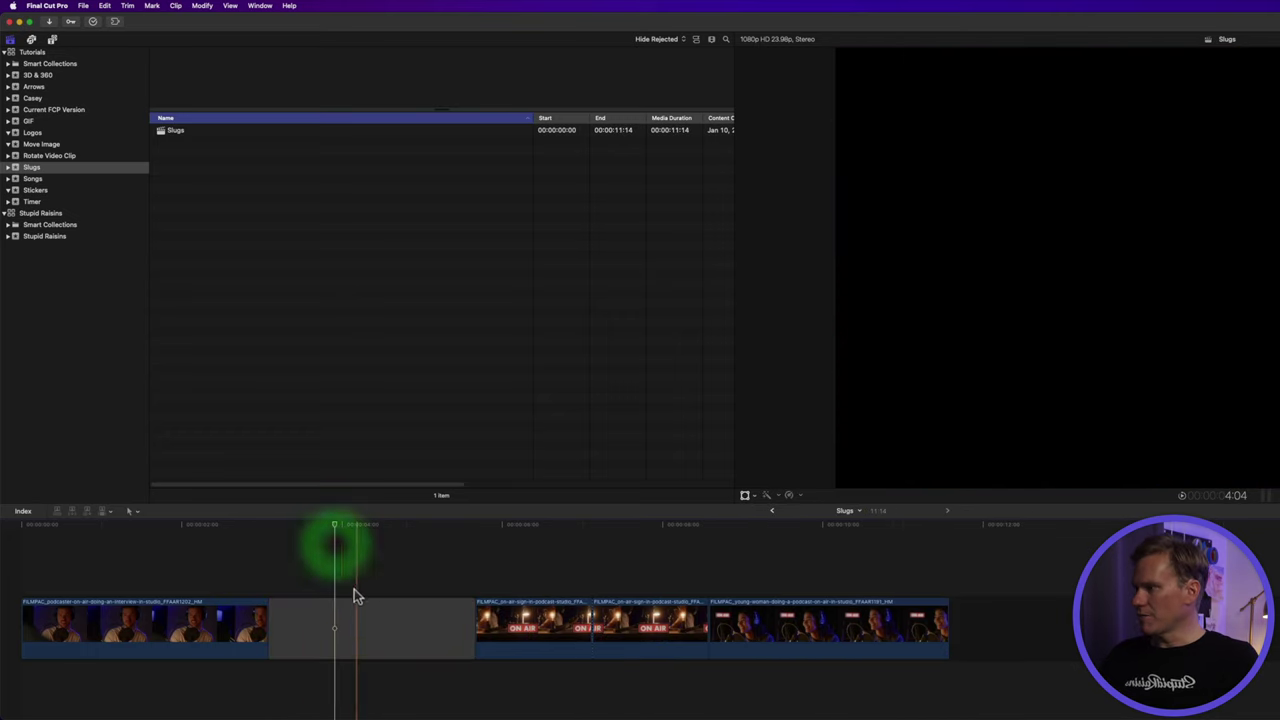
pyautogui.click(129, 511)
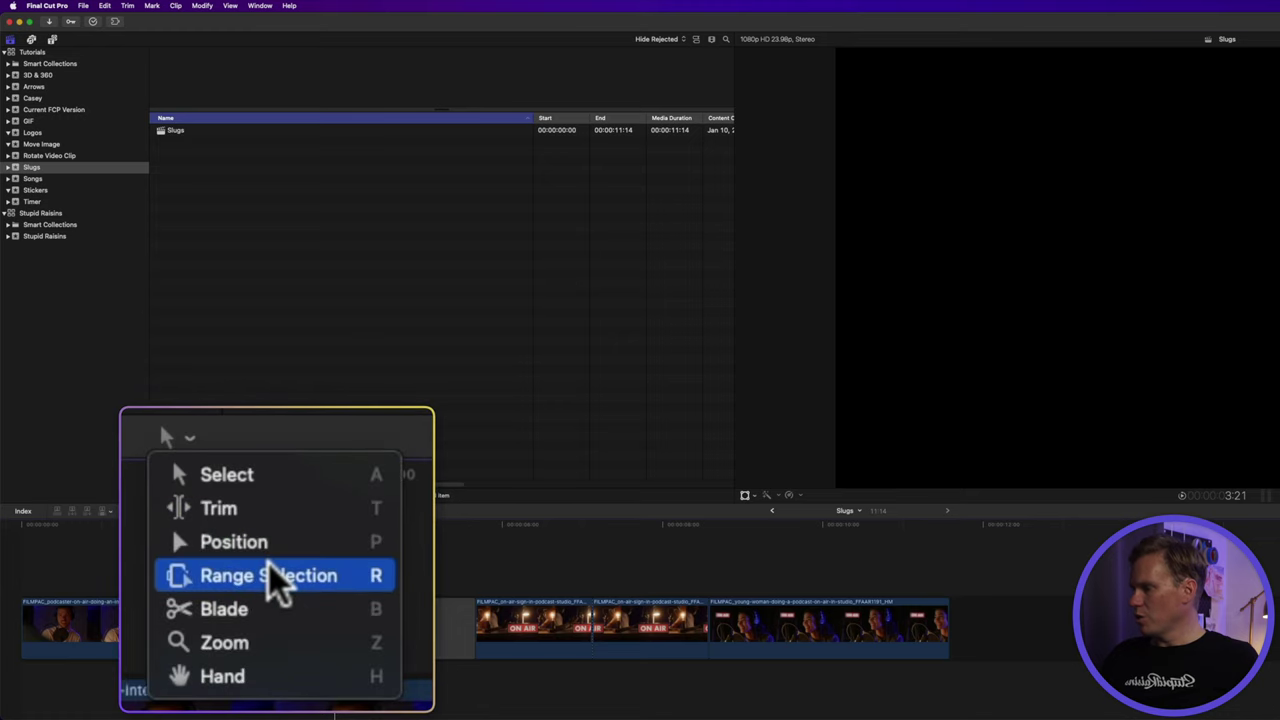
pyautogui.press('r')
pyautogui.moveTo(316, 628); pyautogui.dragTo(425, 612)
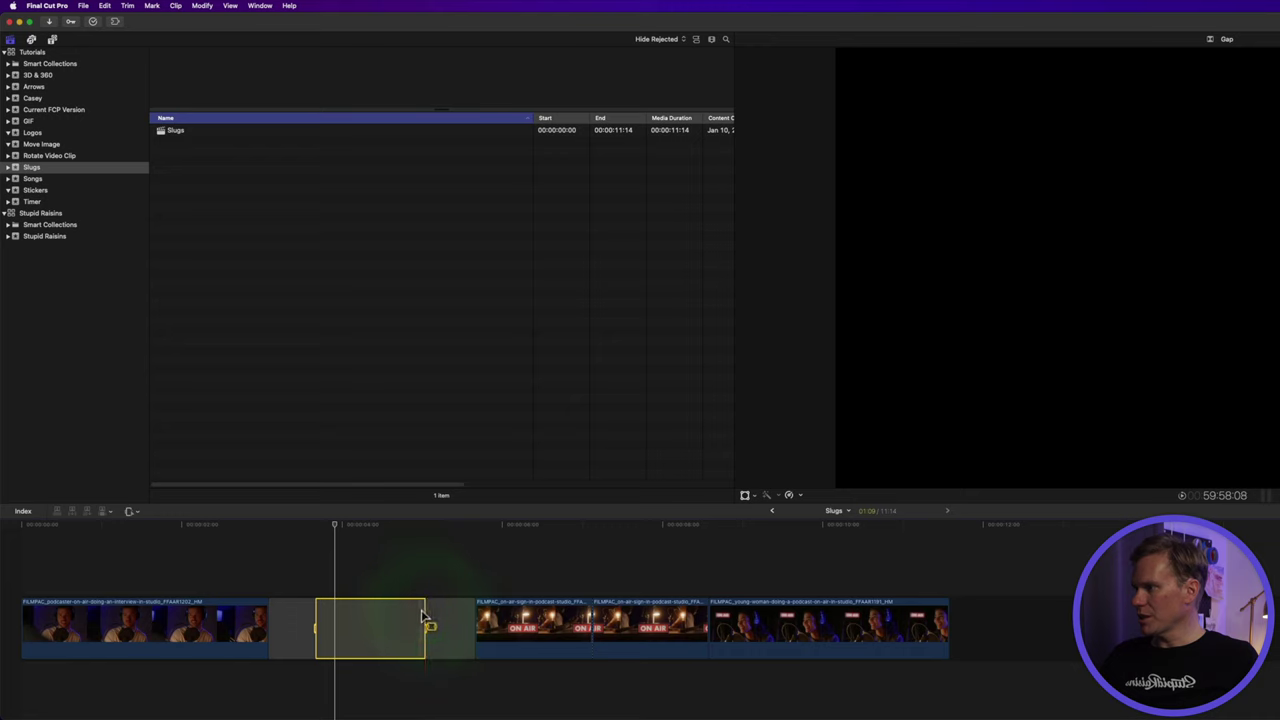
pyautogui.press('BackSpace')
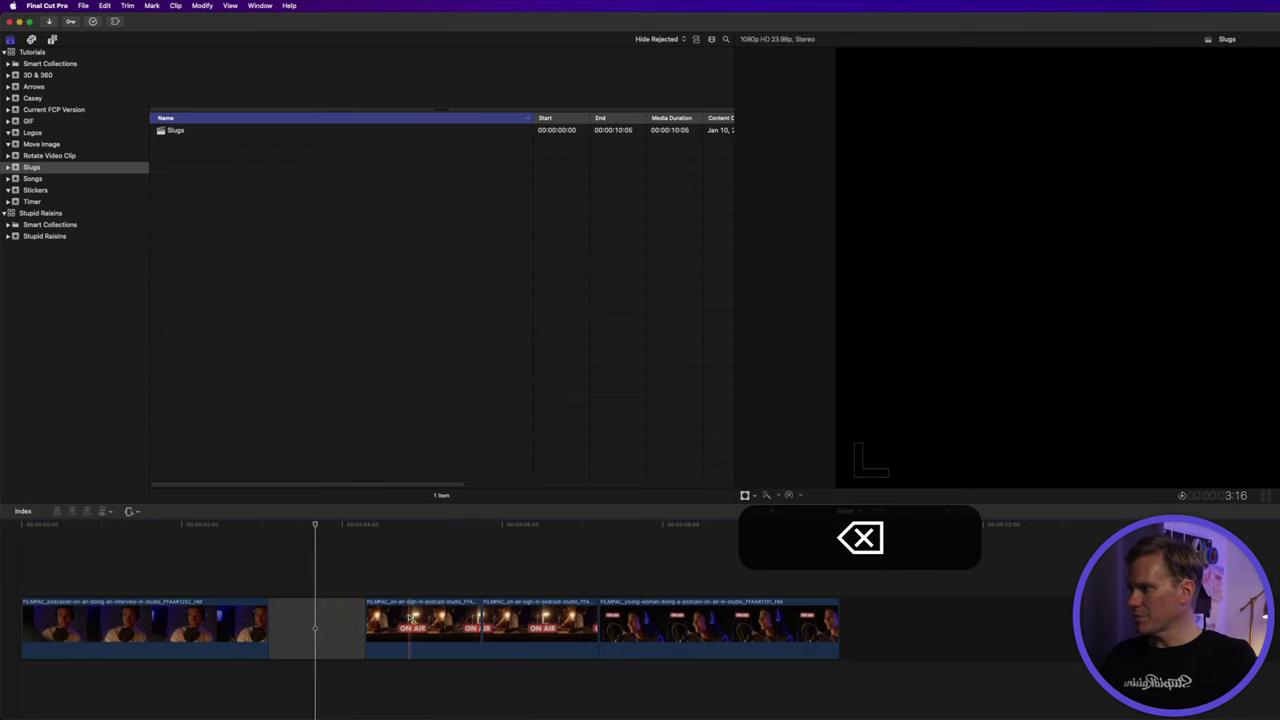
pyautogui.click(349, 610)
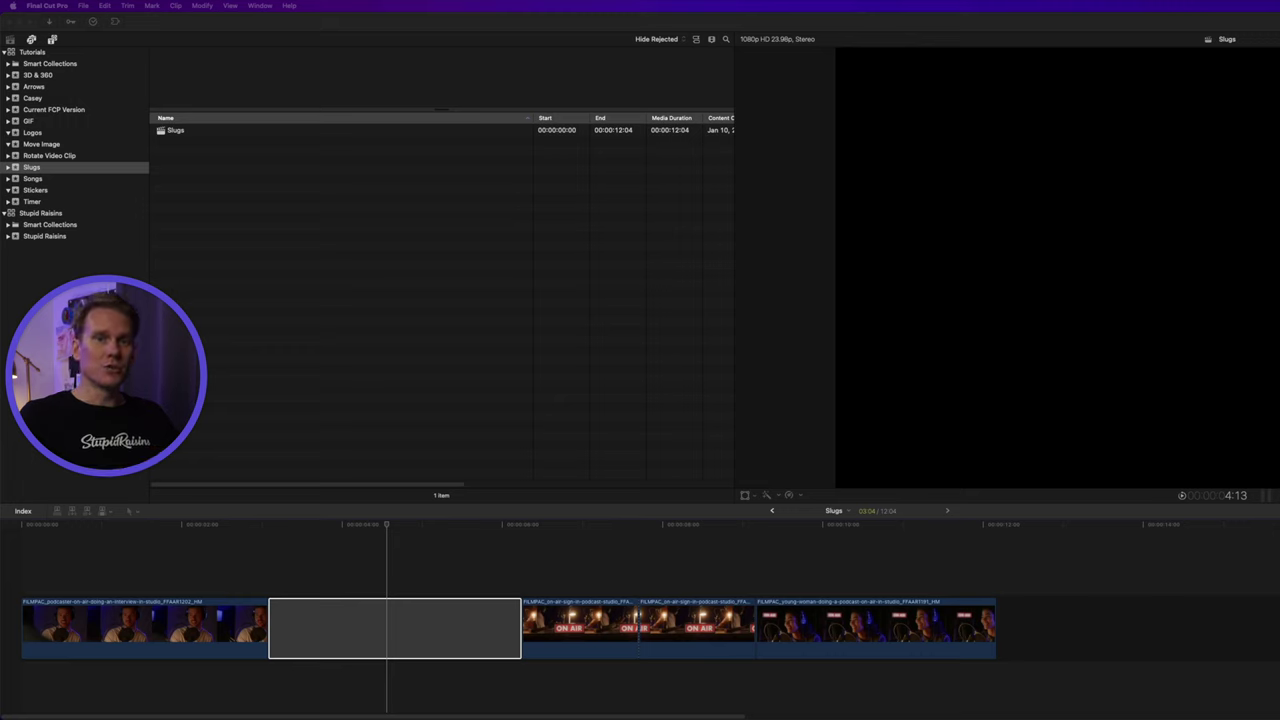
# Step: Add a marker on the gap slug, name it with a person's name, try To Do, and make it a Chapter marker
pyautogui.click(388, 608)
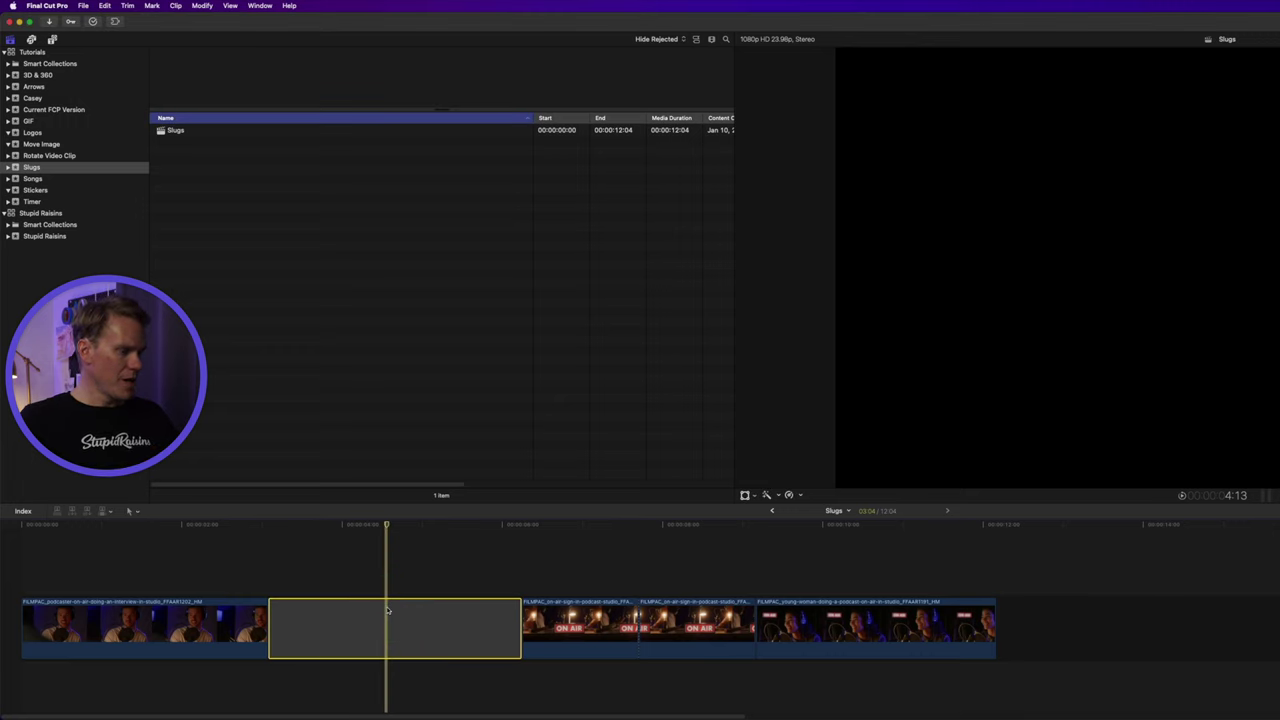
pyautogui.press('m')
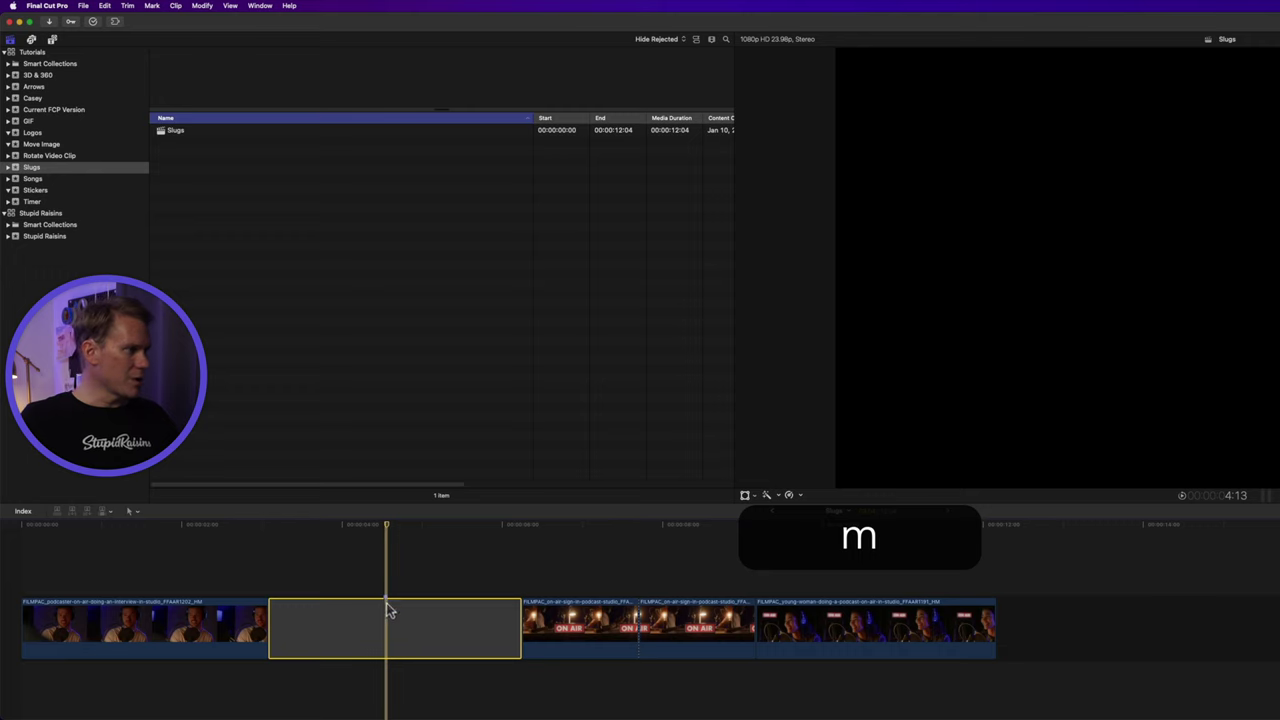
pyautogui.click(447, 577)
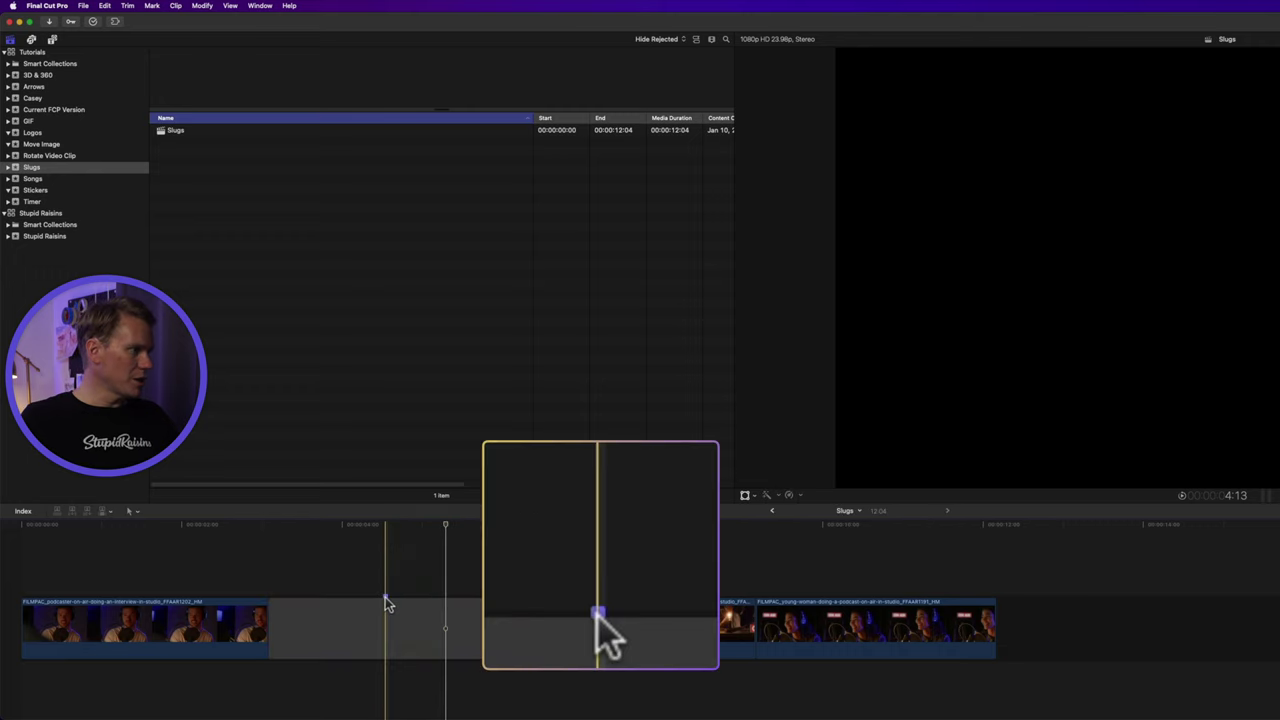
pyautogui.doubleClick(599, 614)
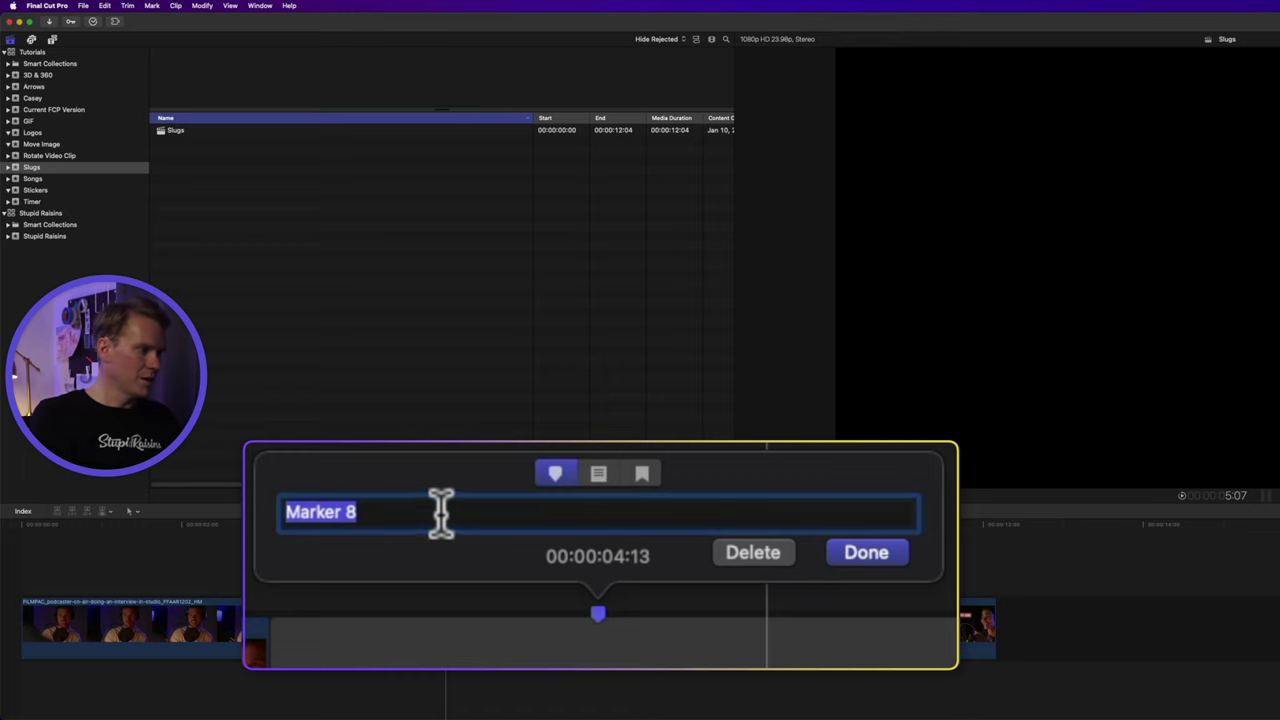
pyautogui.write('Dylan')
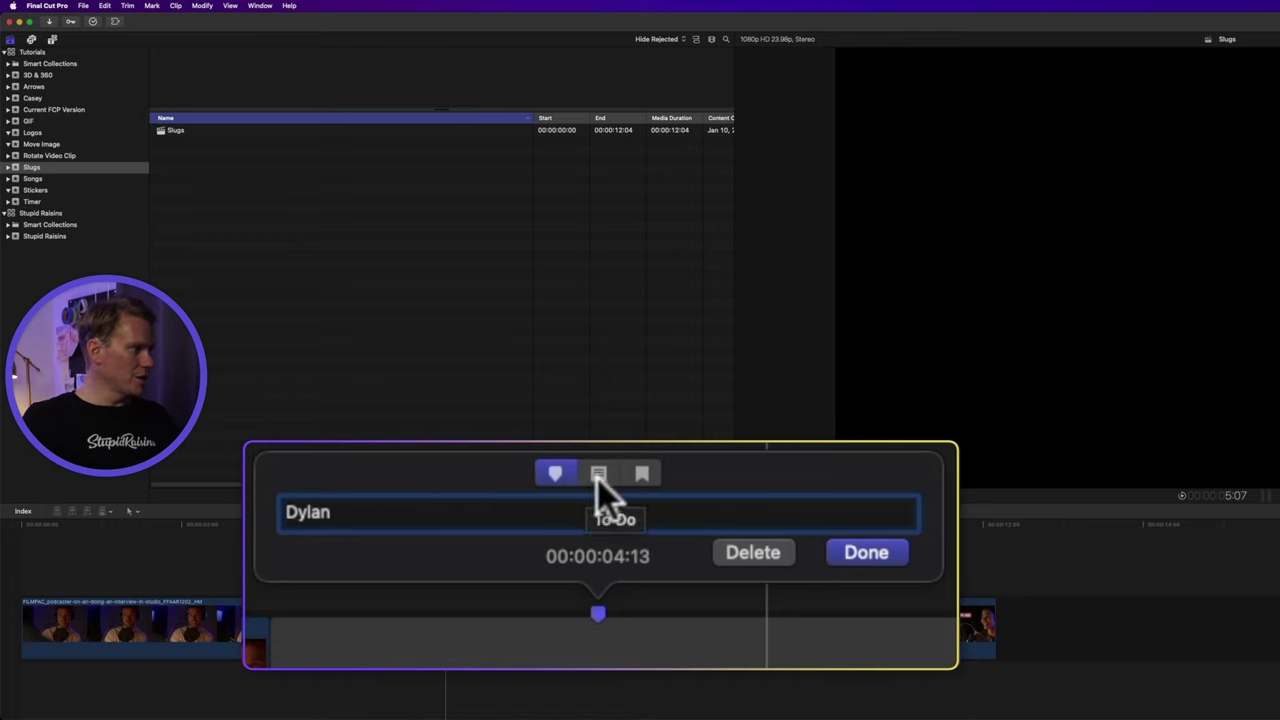
pyautogui.click(597, 476)
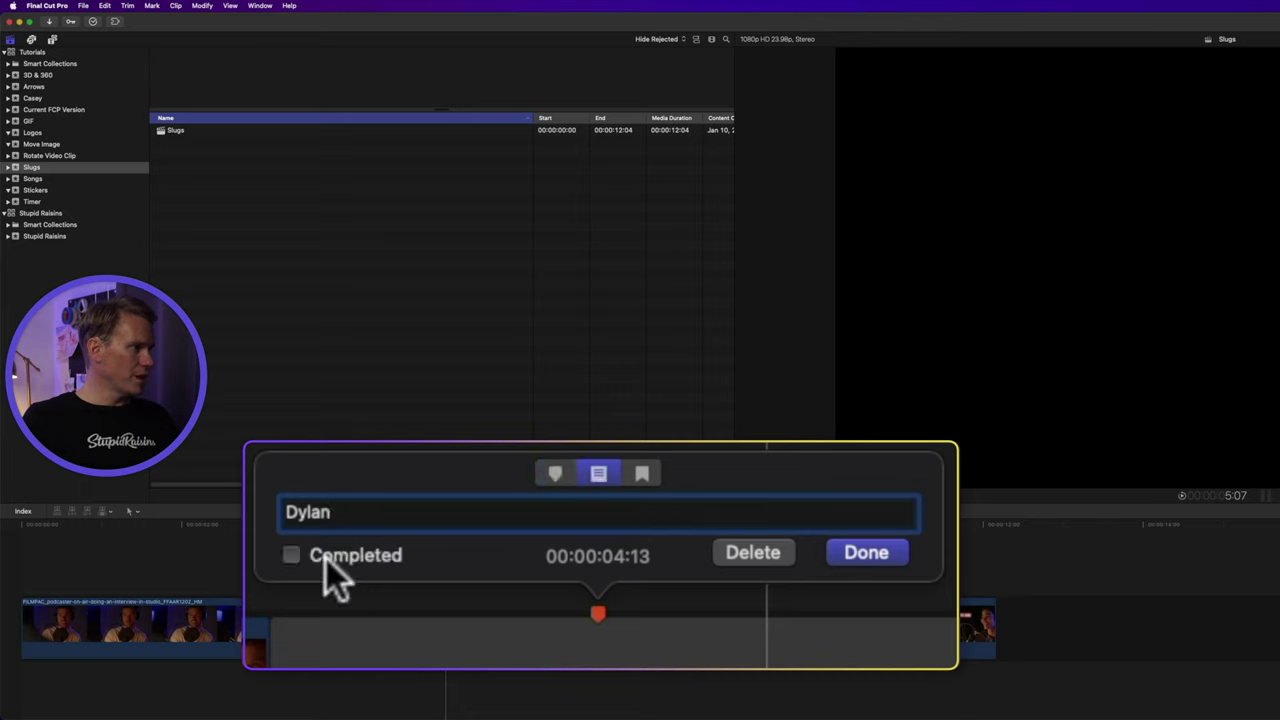
pyautogui.click(289, 555)
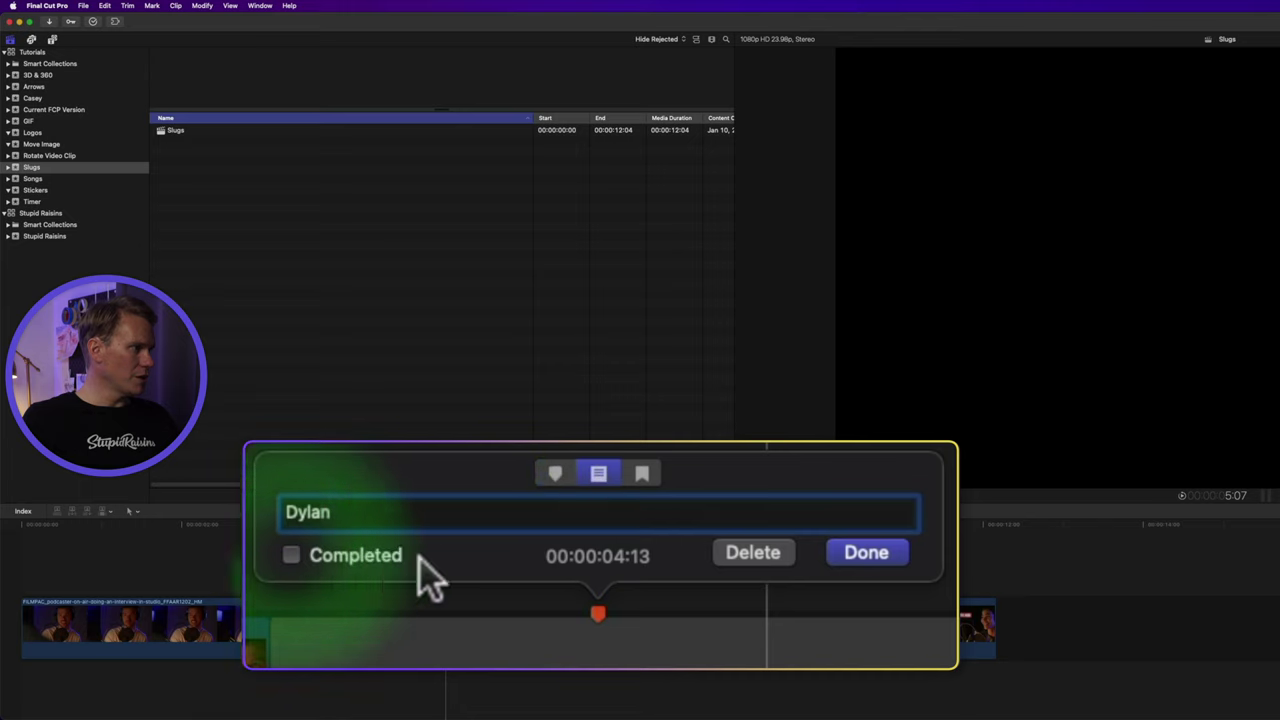
pyautogui.click(645, 472)
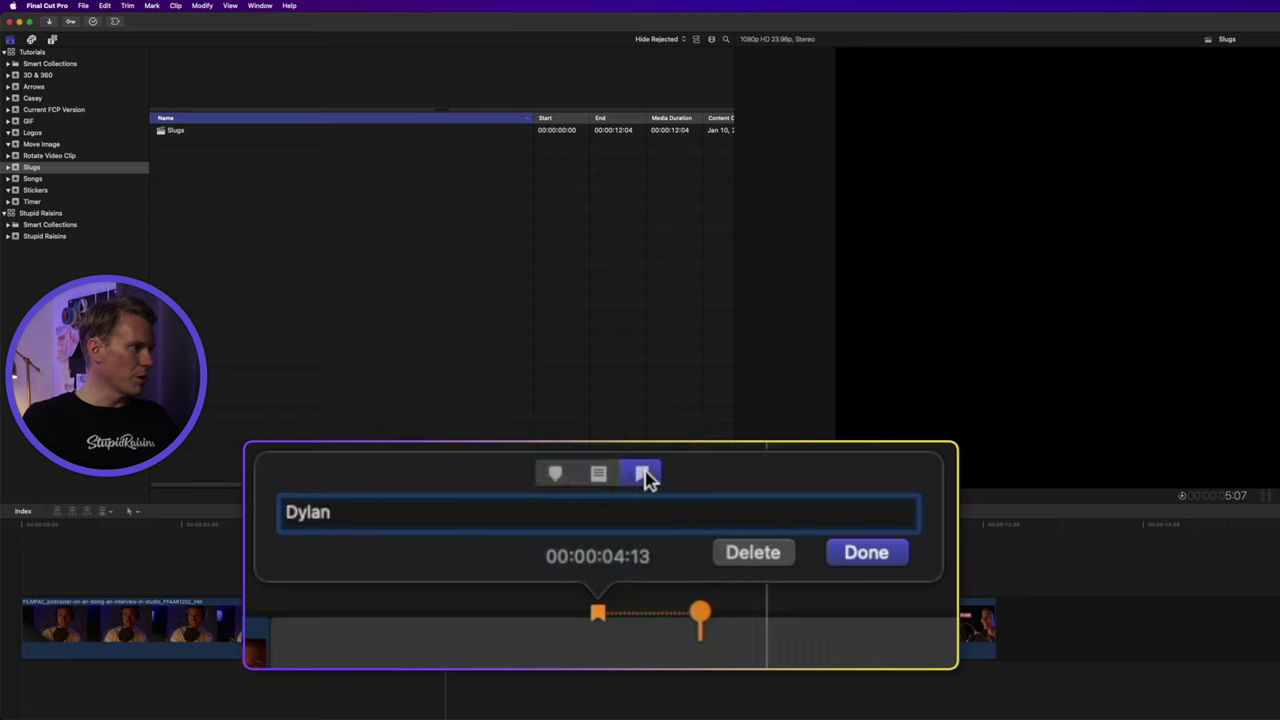
pyautogui.click(753, 552)
# Step: Cut, copy, edit and delete the slug's marker from its context menu
pyautogui.rightClick(410, 603)
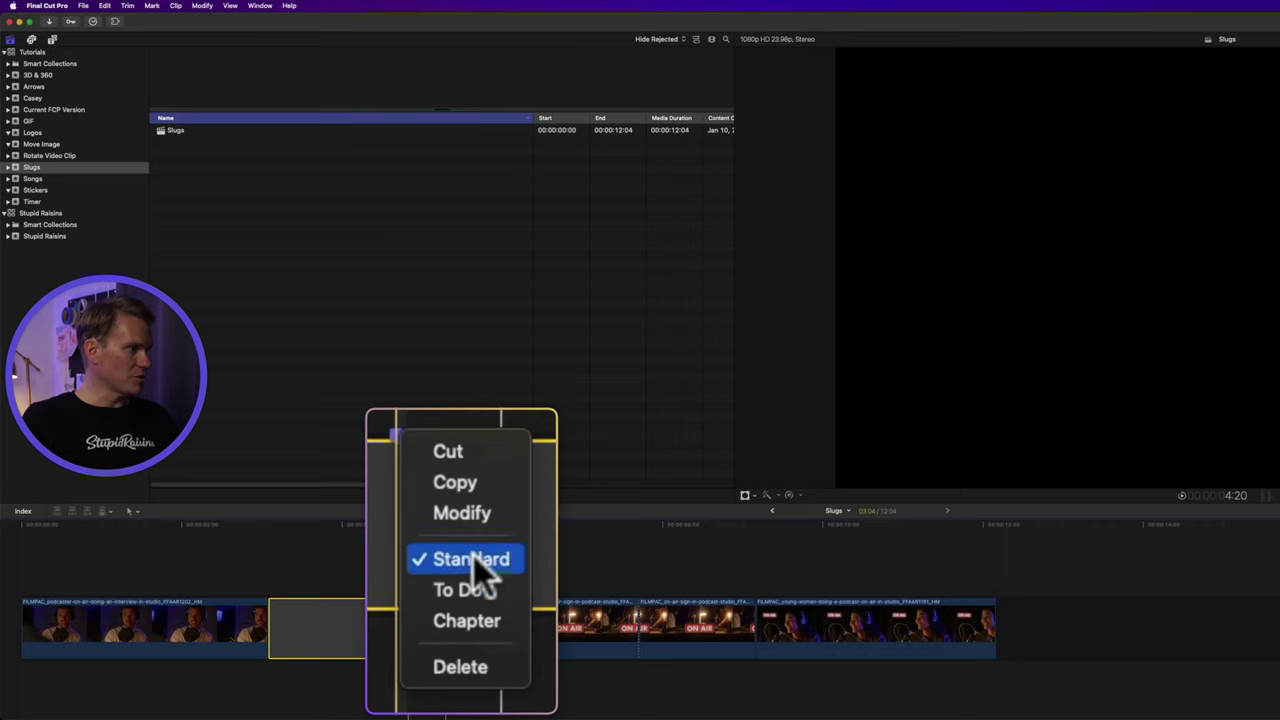
pyautogui.click(469, 452)
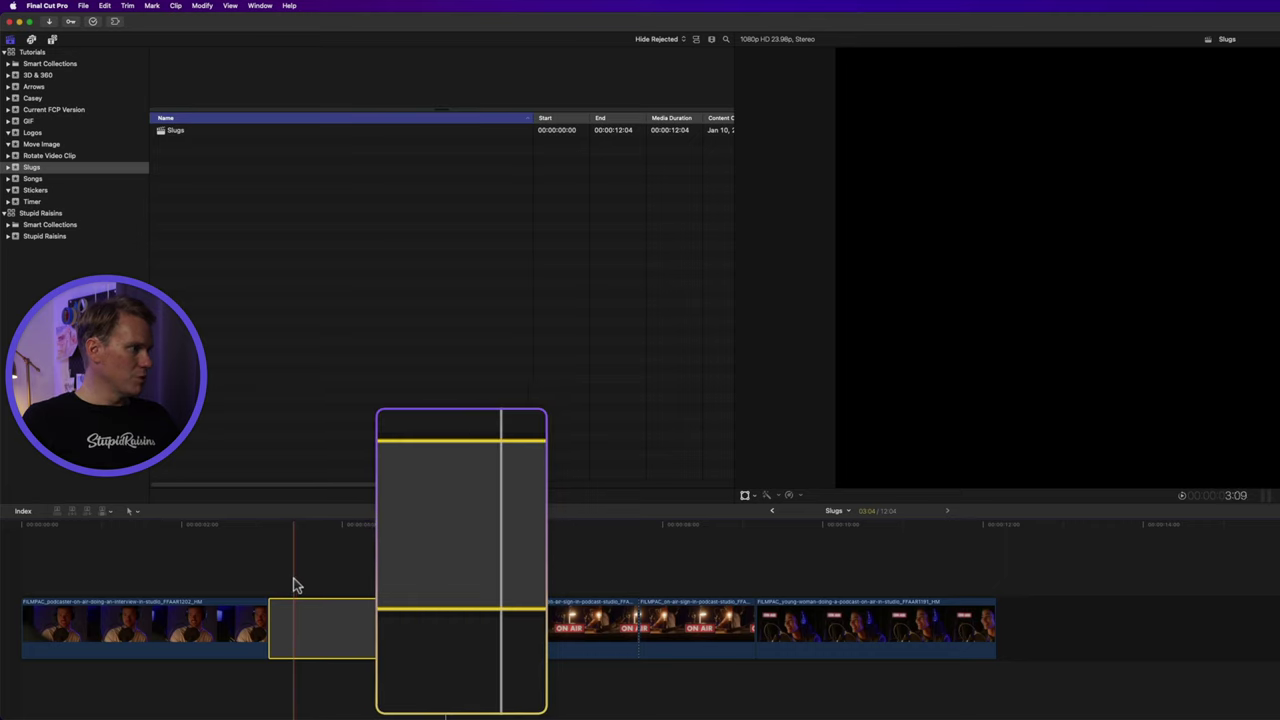
pyautogui.rightClick(297, 592)
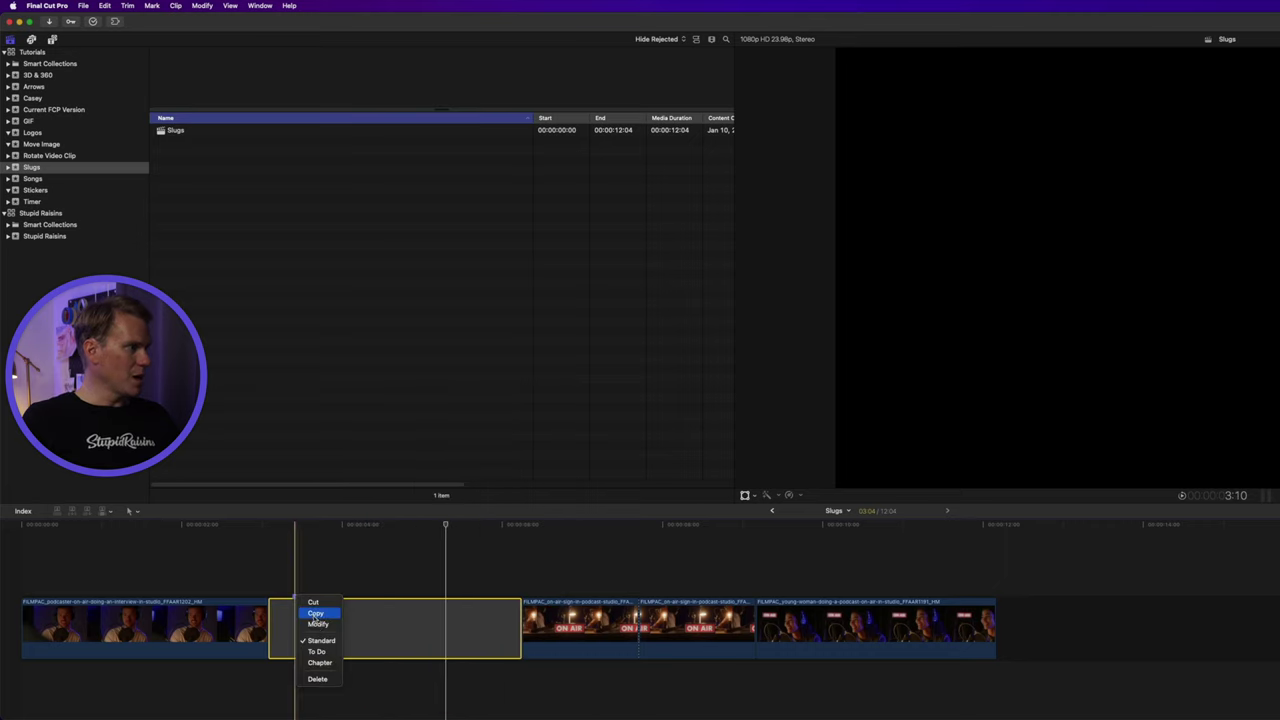
pyautogui.click(320, 613)
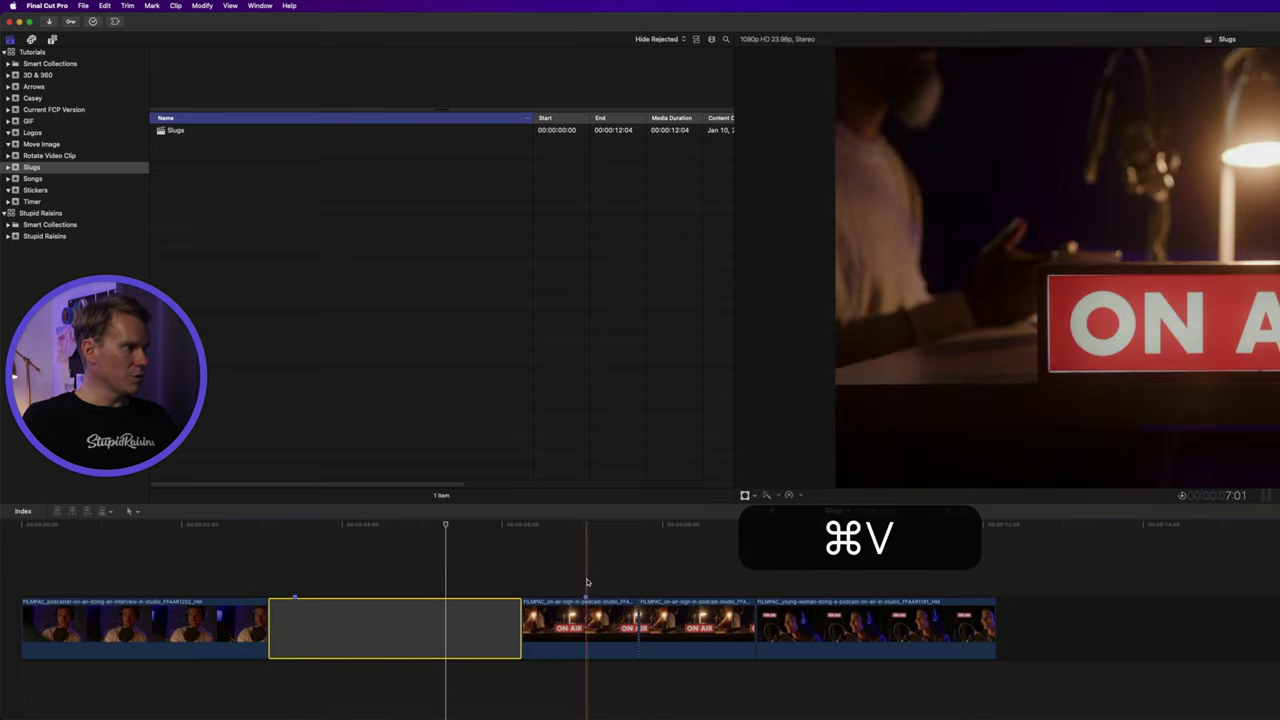
pyautogui.rightClick(296, 598)
pyautogui.click(322, 620)
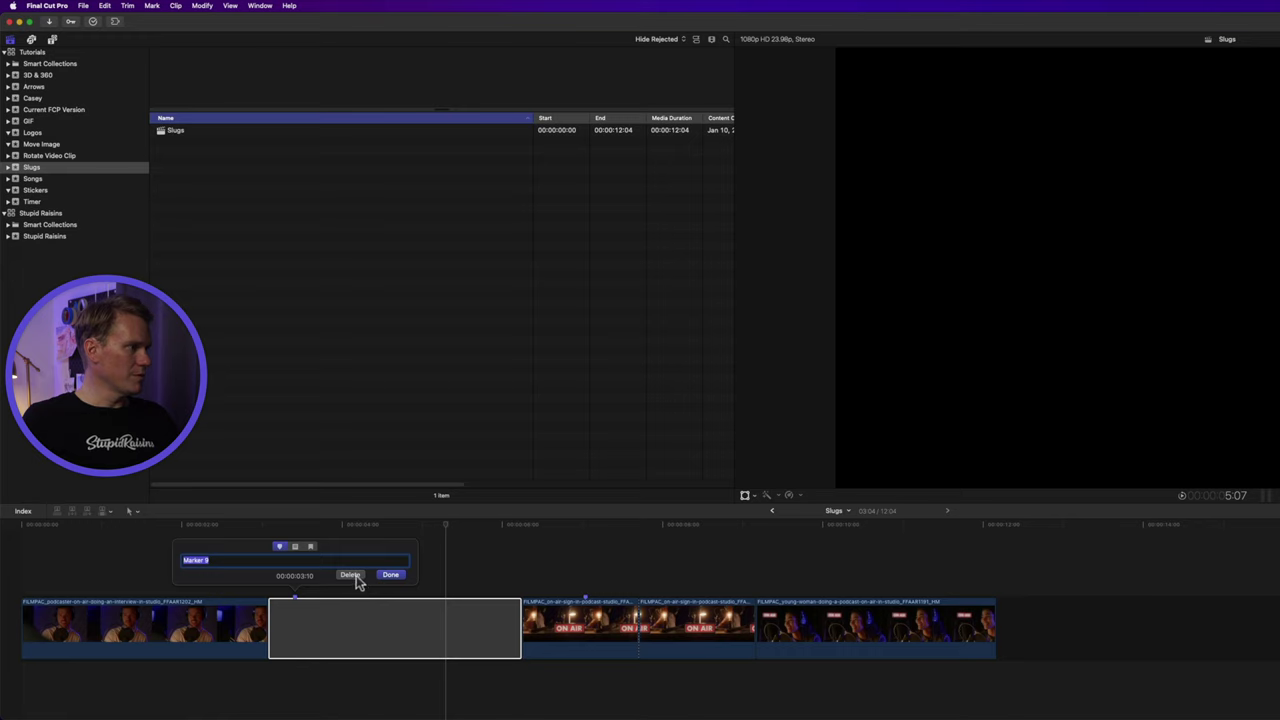
pyautogui.rightClick(296, 598)
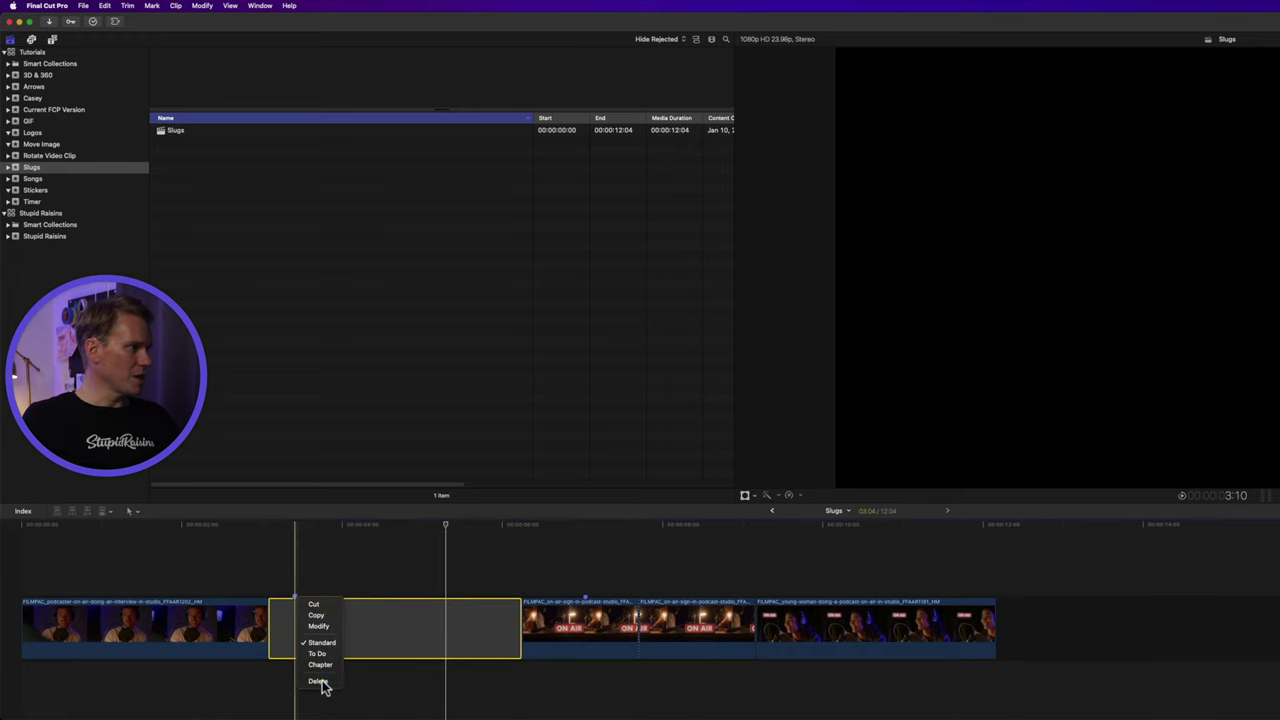
pyautogui.click(318, 682)
pyautogui.click(398, 598)
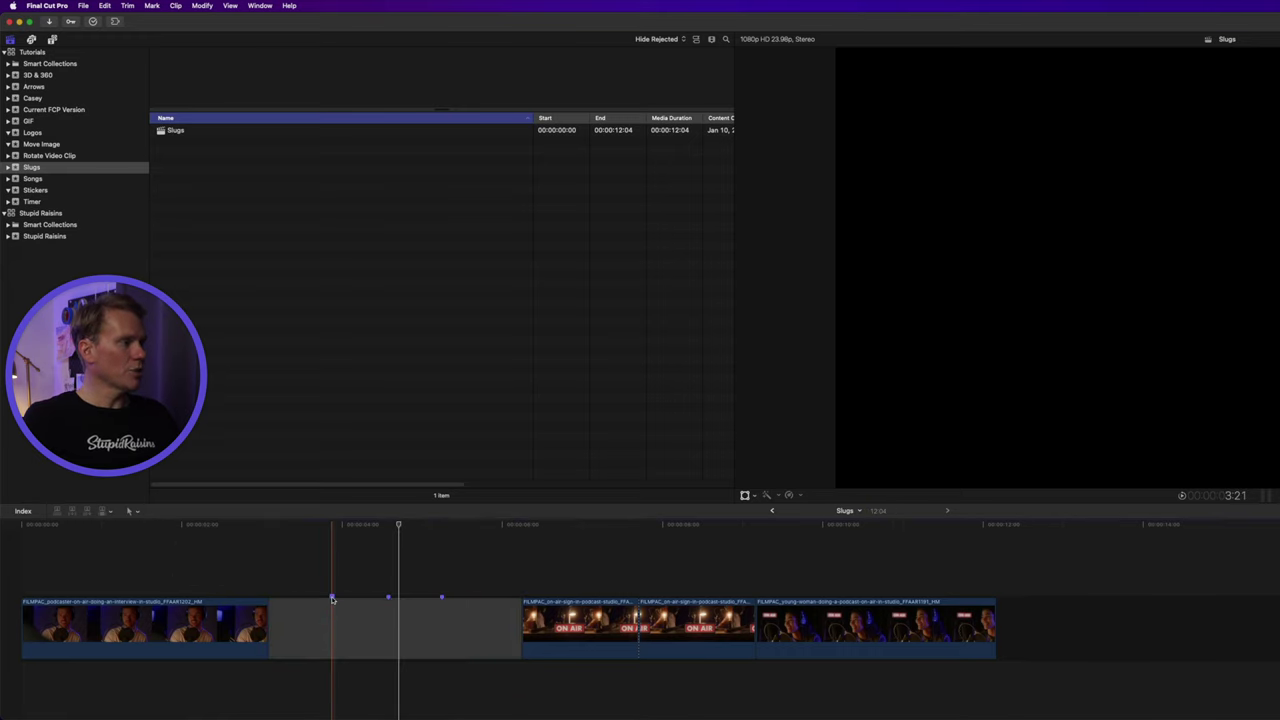
# Step: Delete all remaining markers on the selected slug with Shift-Control-M
pyautogui.press('ctrl')
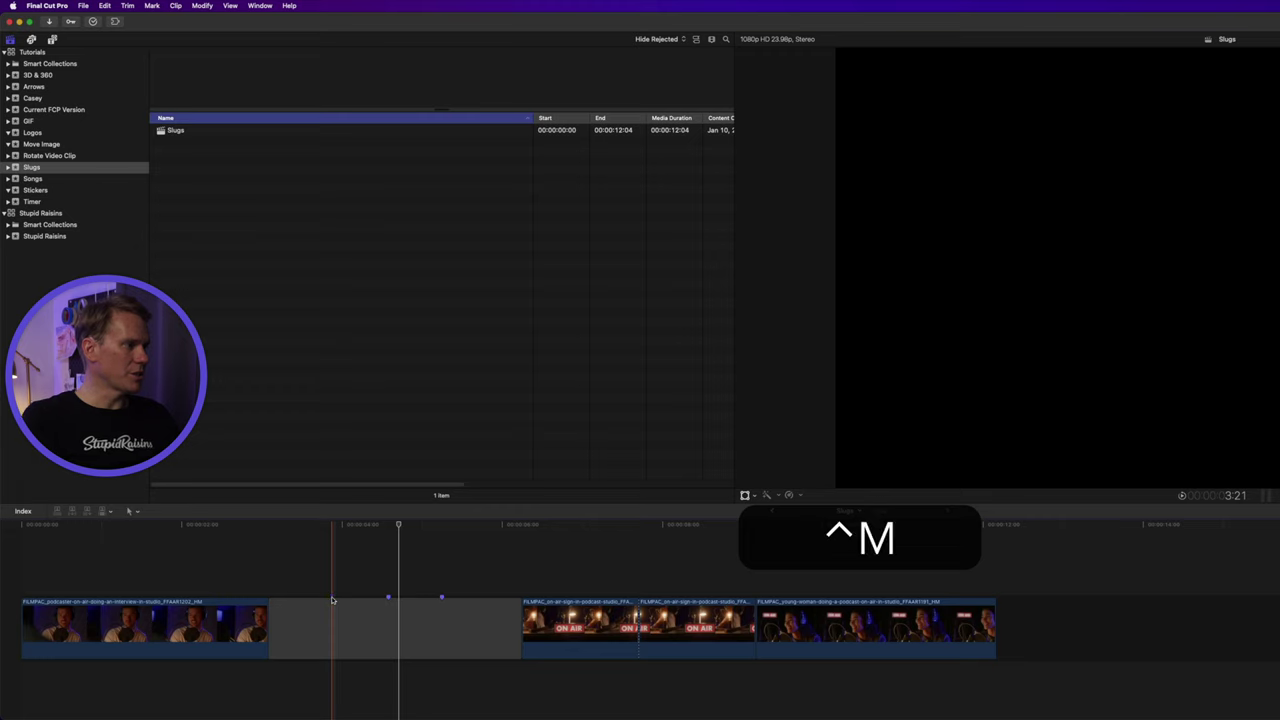
pyautogui.click(484, 628)
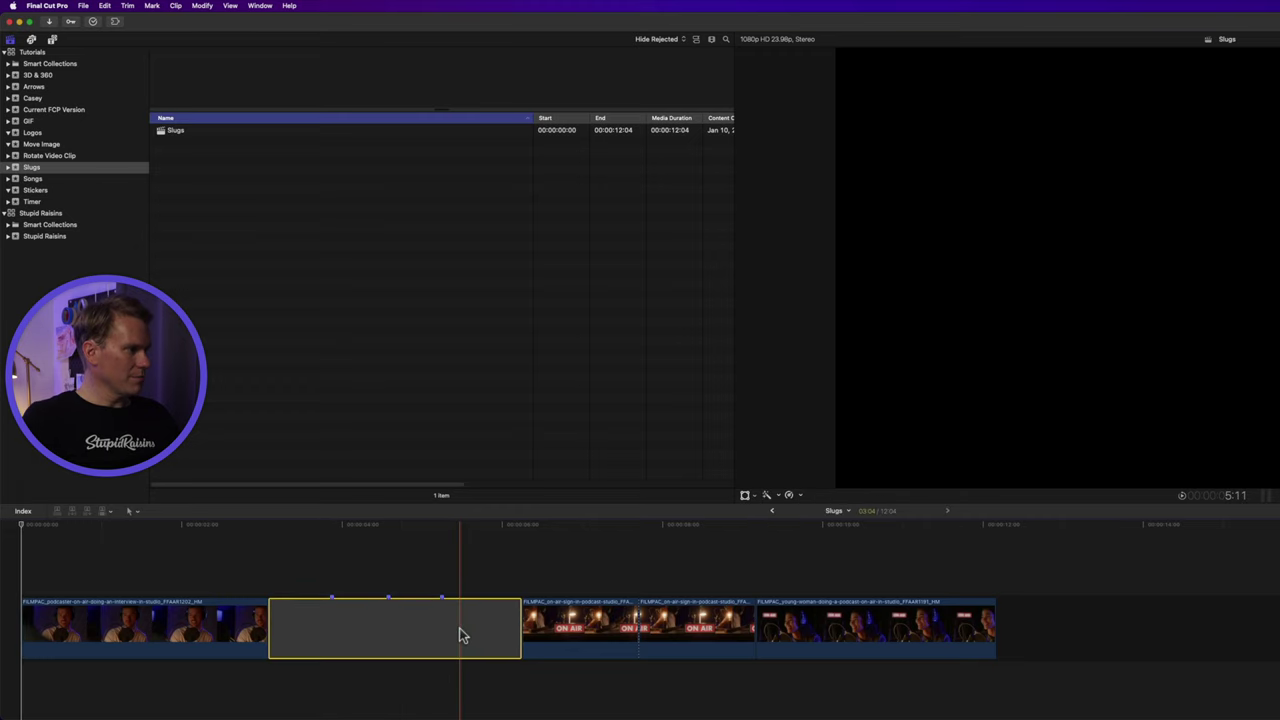
pyautogui.press('ctrl')
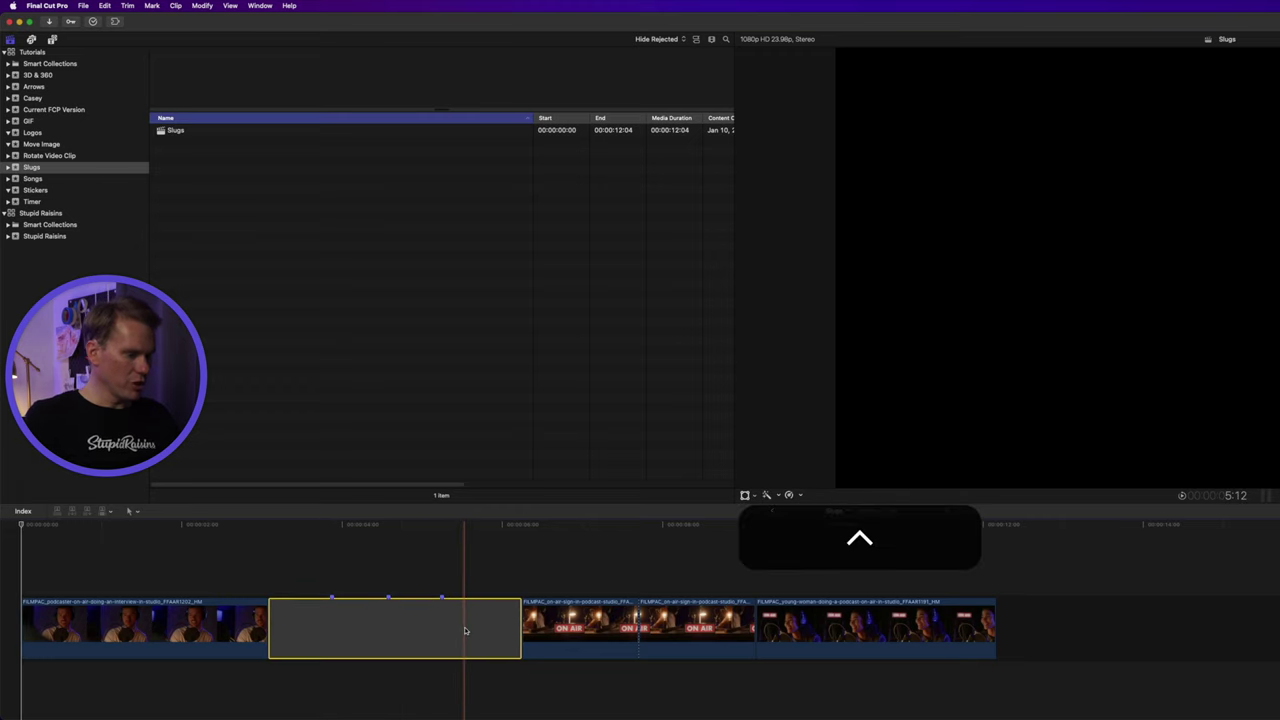
pyautogui.press('shift')
pyautogui.hotkey('ctrl', 'shift', 'm')
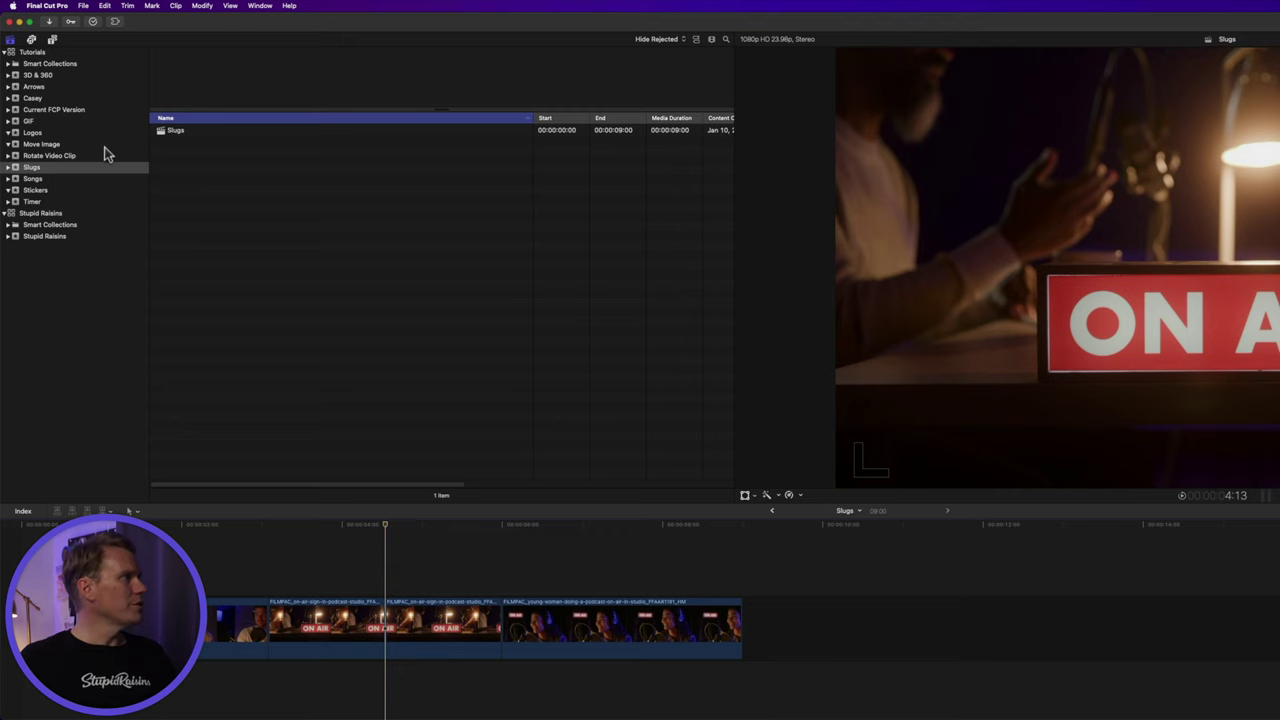
# Step: Add the Placeholder generator from Generators > Elements to the timeline
pyautogui.click(108, 6)
pyautogui.moveTo(160, 388)
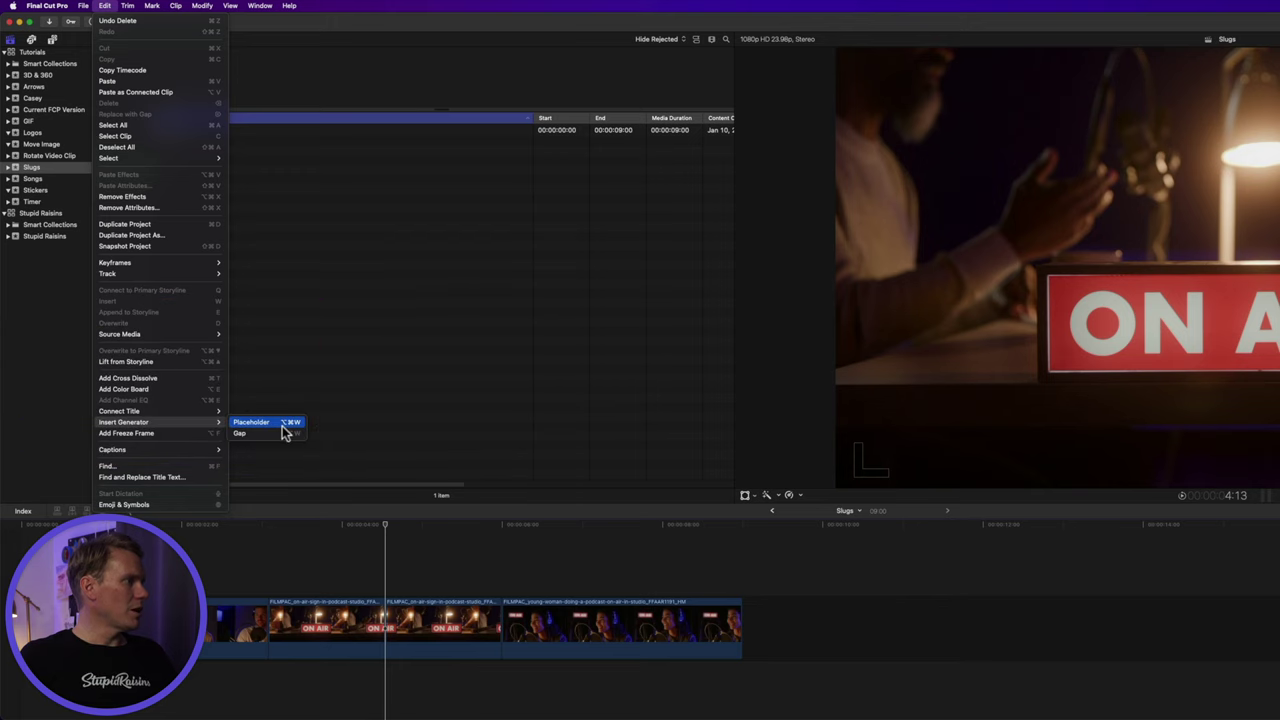
pyautogui.click(350, 568)
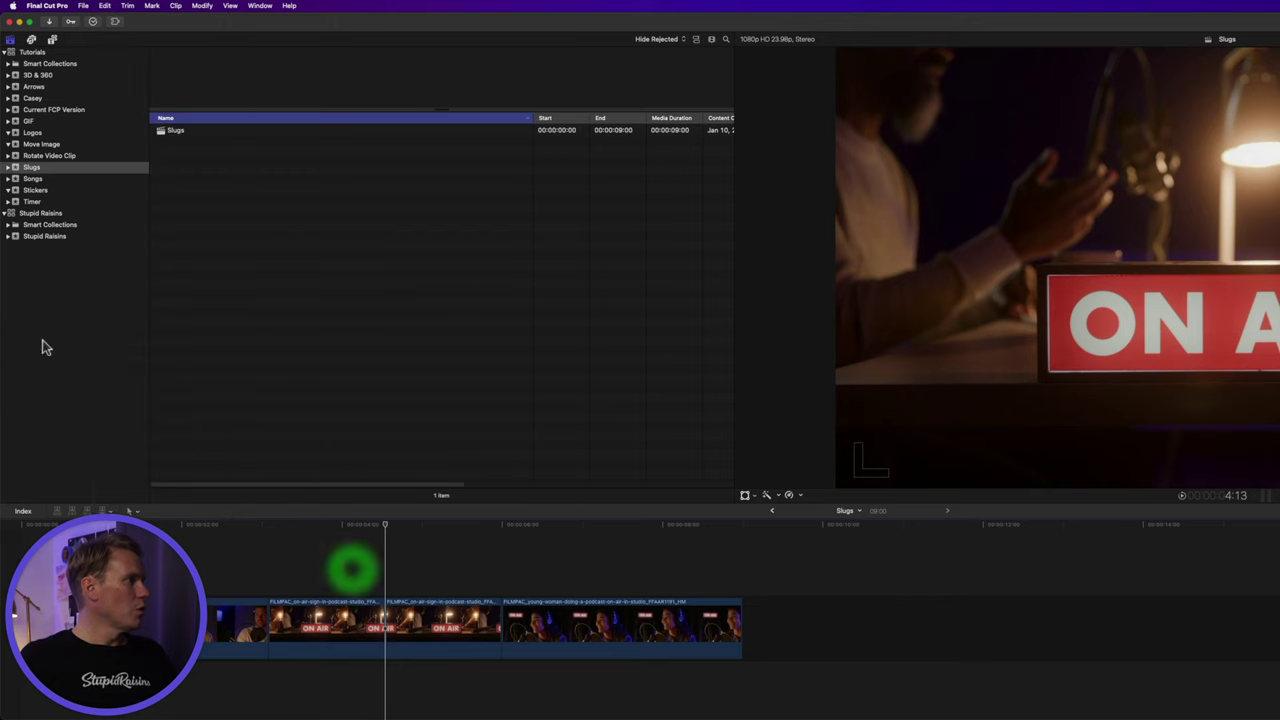
pyautogui.click(53, 40)
pyautogui.scroll(-2, 75, 436)
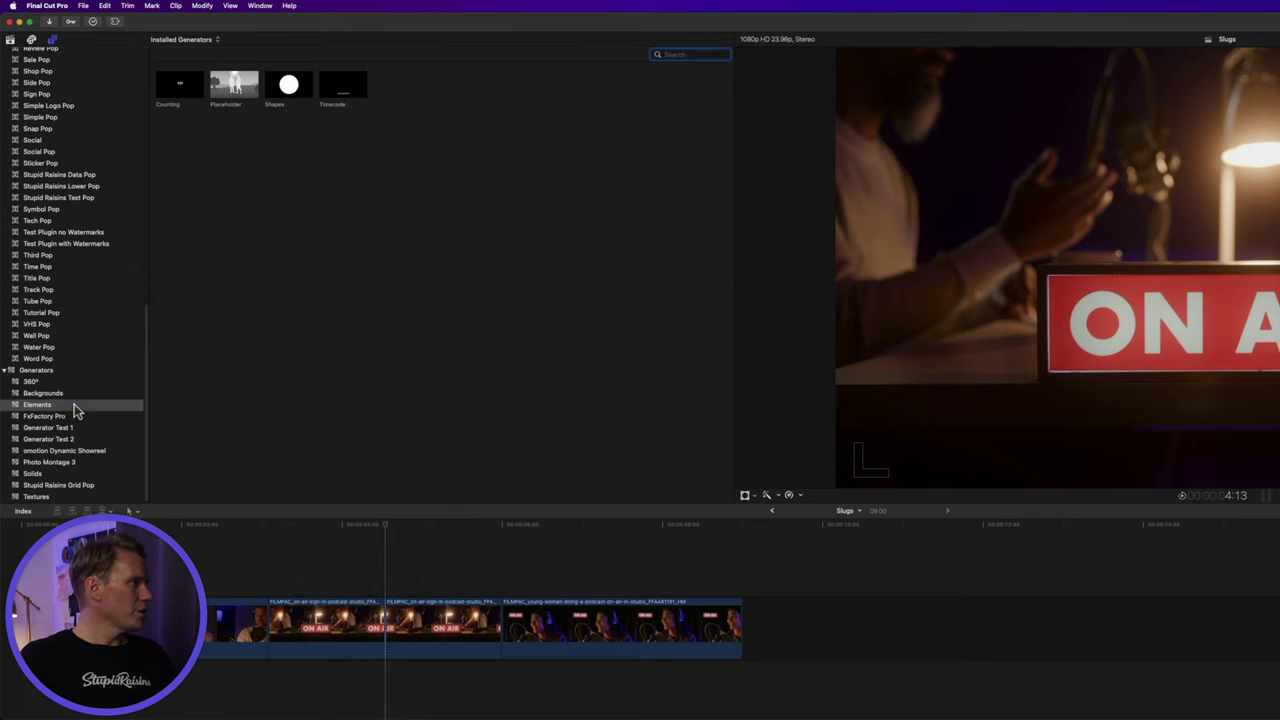
pyautogui.click(74, 404)
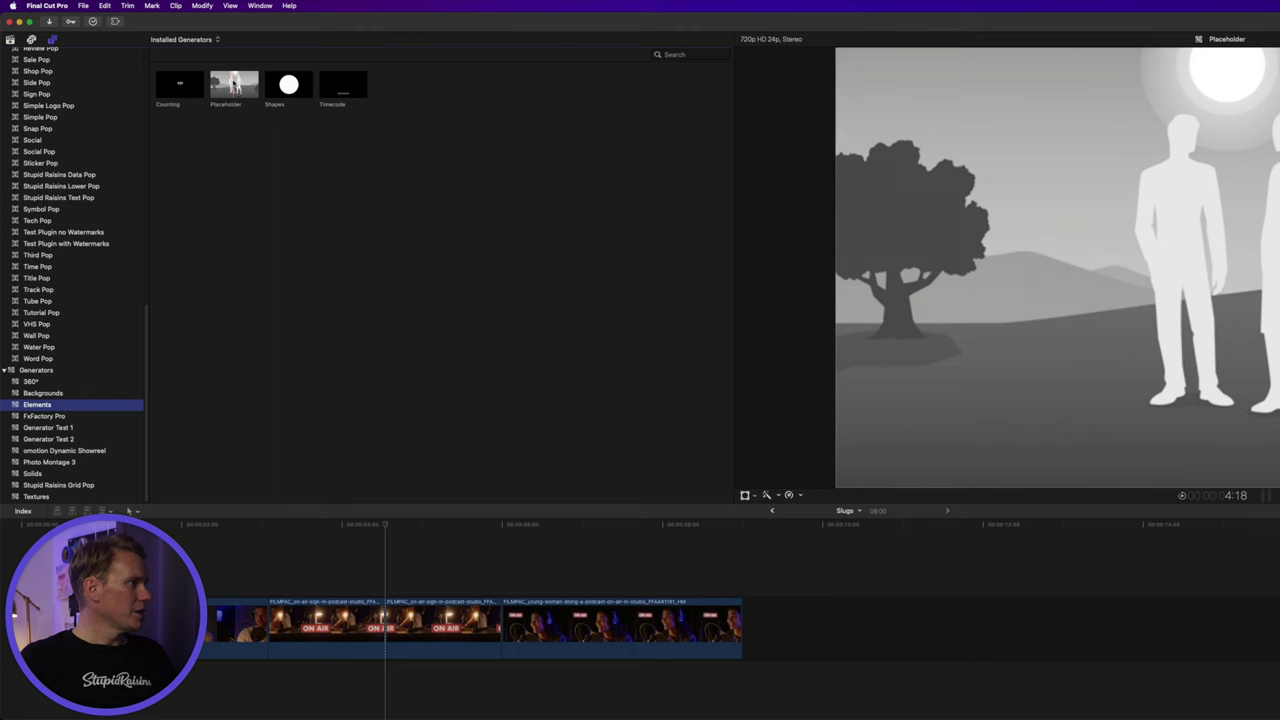
pyautogui.moveTo(233, 83); pyautogui.dragTo(196, 550)
# Step: Move the Placeholder into the primary storyline, shorten it, and place it after the first On Air clip
pyautogui.moveTo(285, 565); pyautogui.dragTo(280, 630)
pyautogui.click(585, 555)
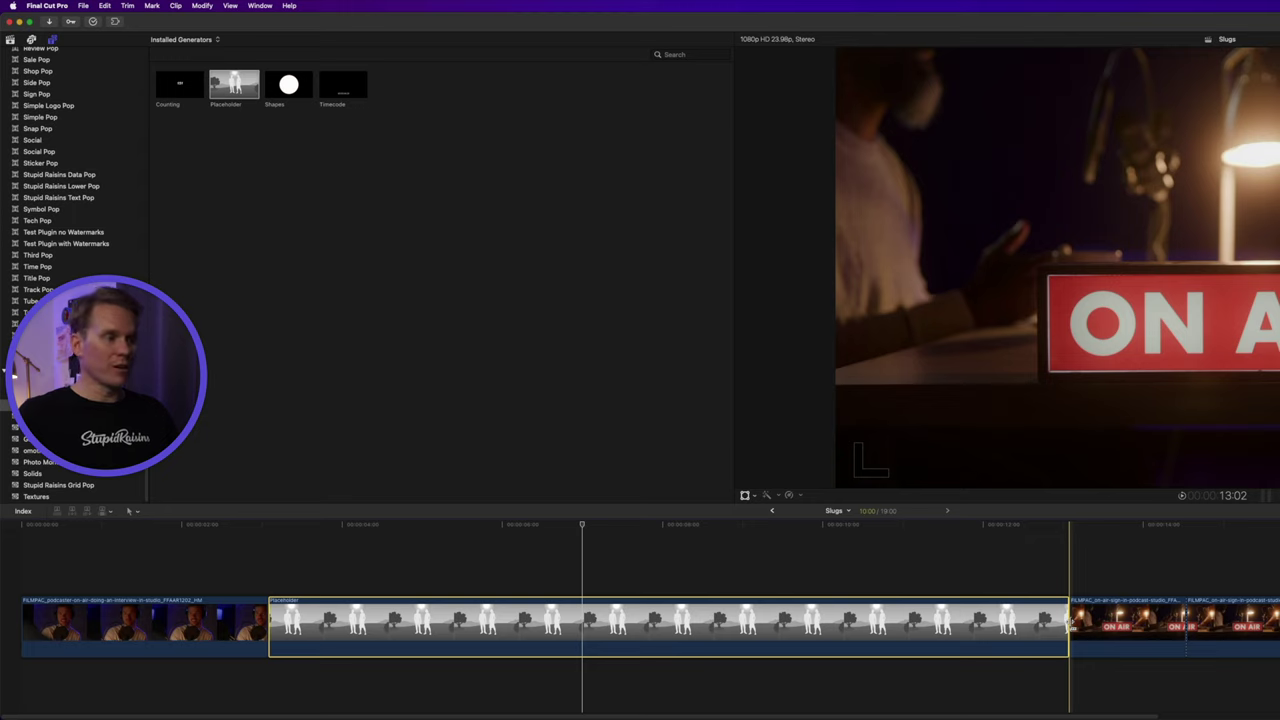
pyautogui.moveTo(1069, 625); pyautogui.dragTo(633, 630)
pyautogui.click(457, 630)
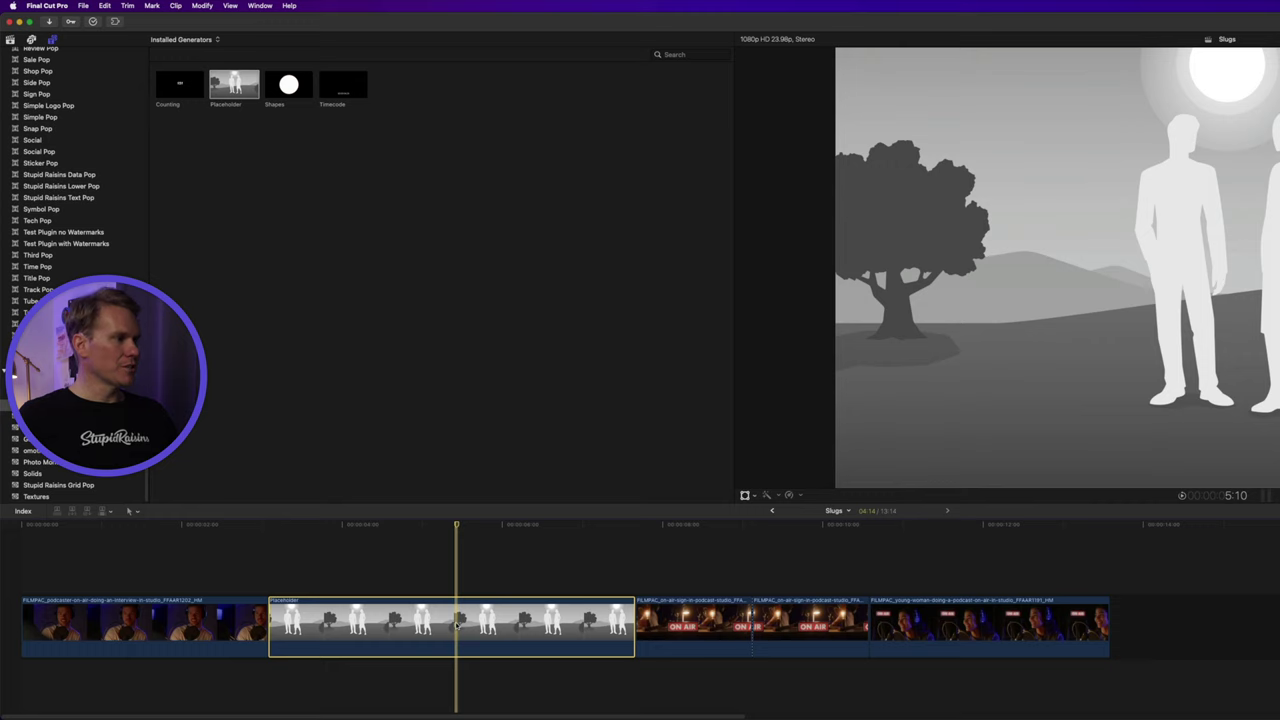
pyautogui.moveTo(457, 625); pyautogui.dragTo(572, 600)
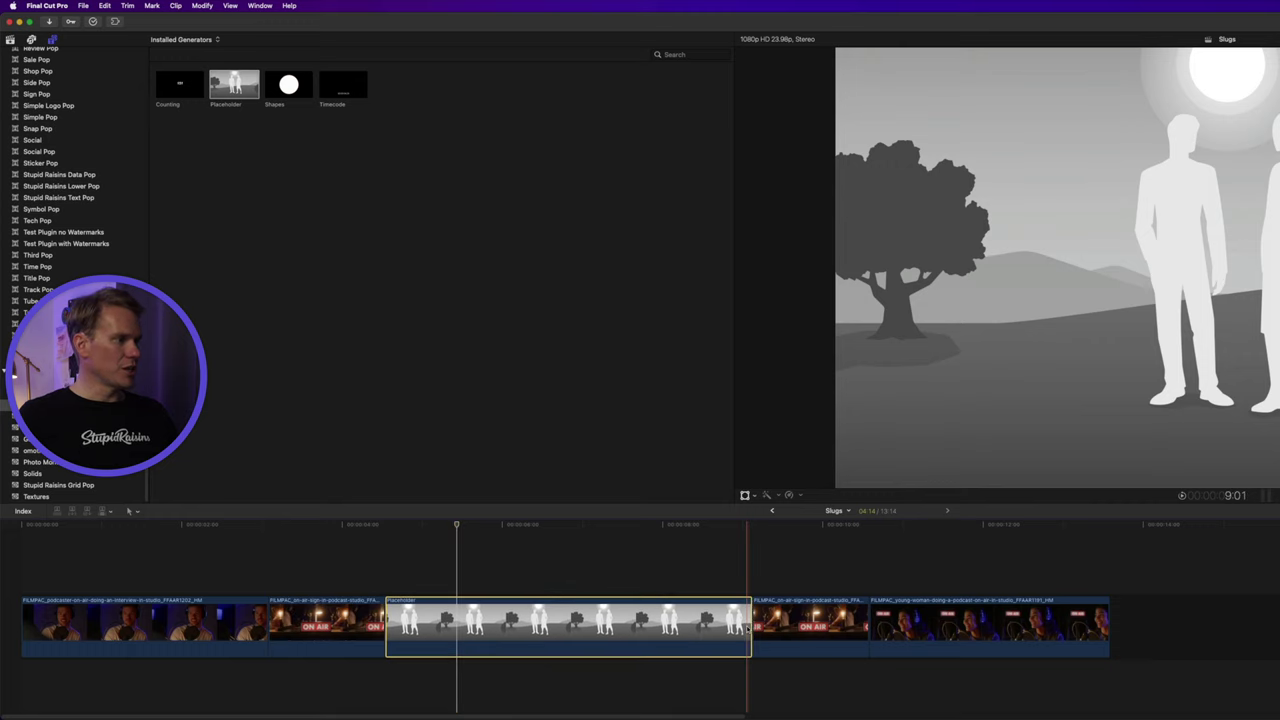
pyautogui.click(576, 568)
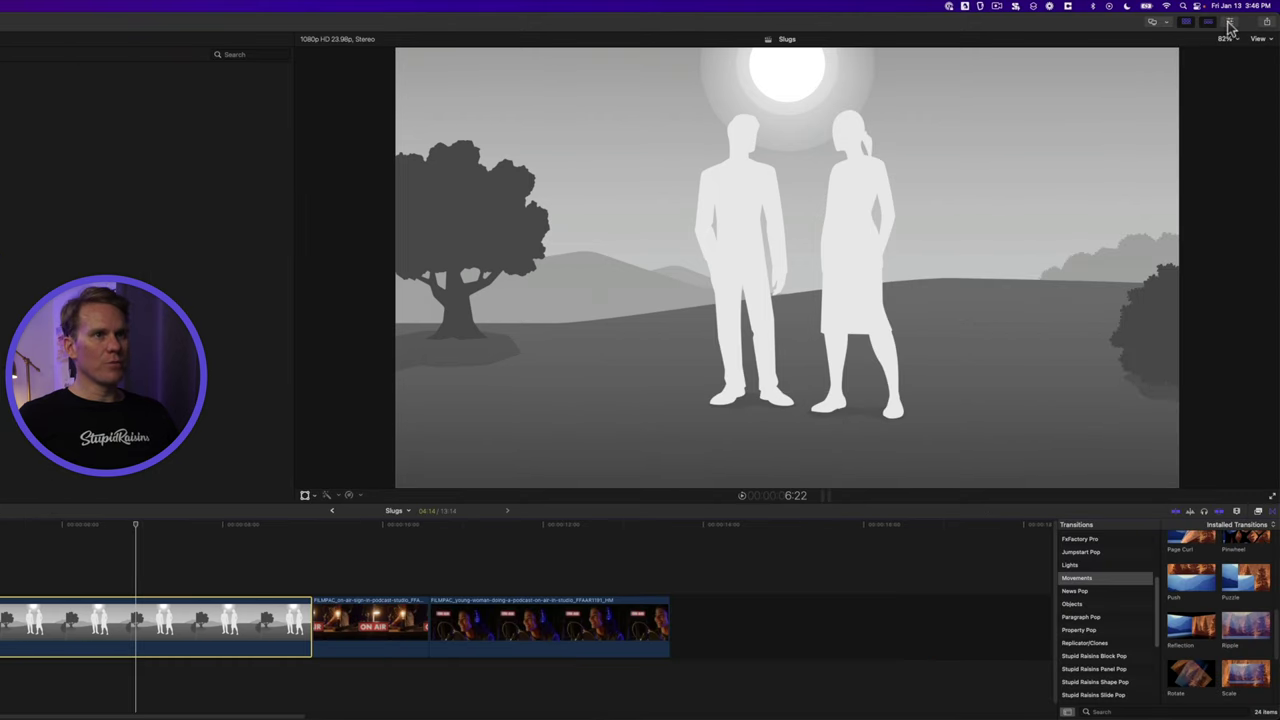
# Step: Try a close-up Placeholder of one woman against a beach background
pyautogui.click(1230, 23)
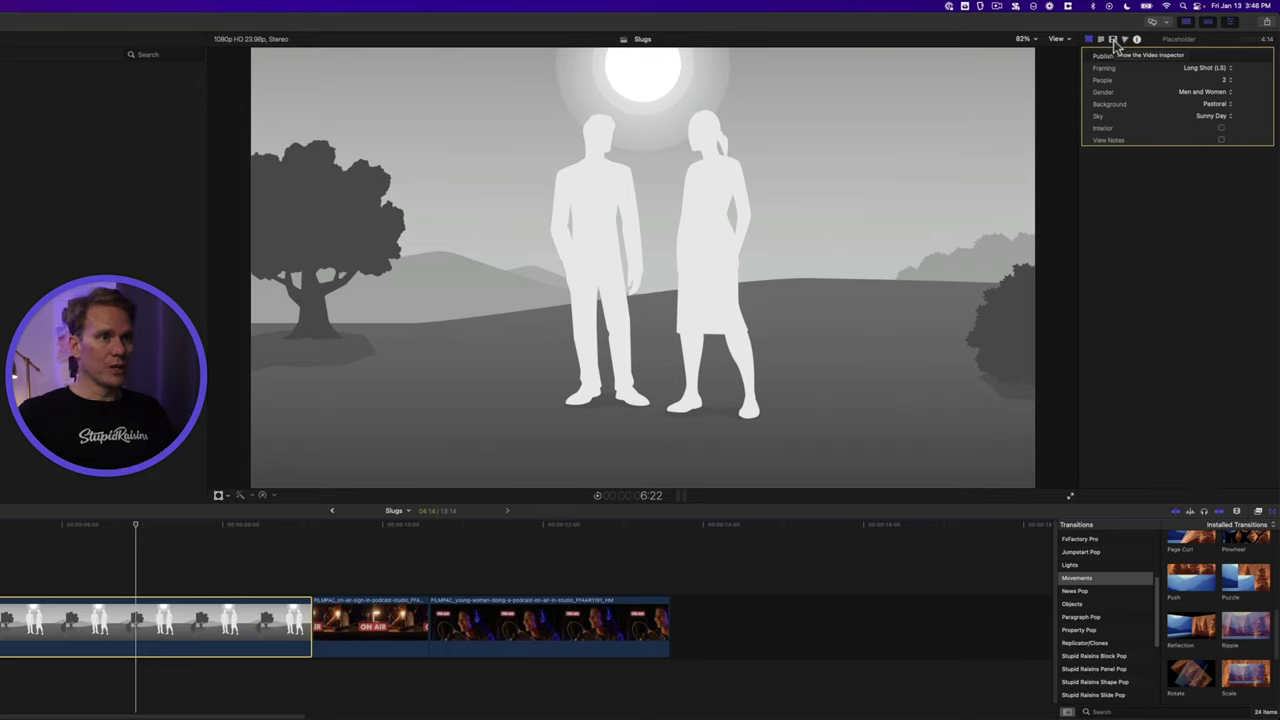
pyautogui.click(1207, 69)
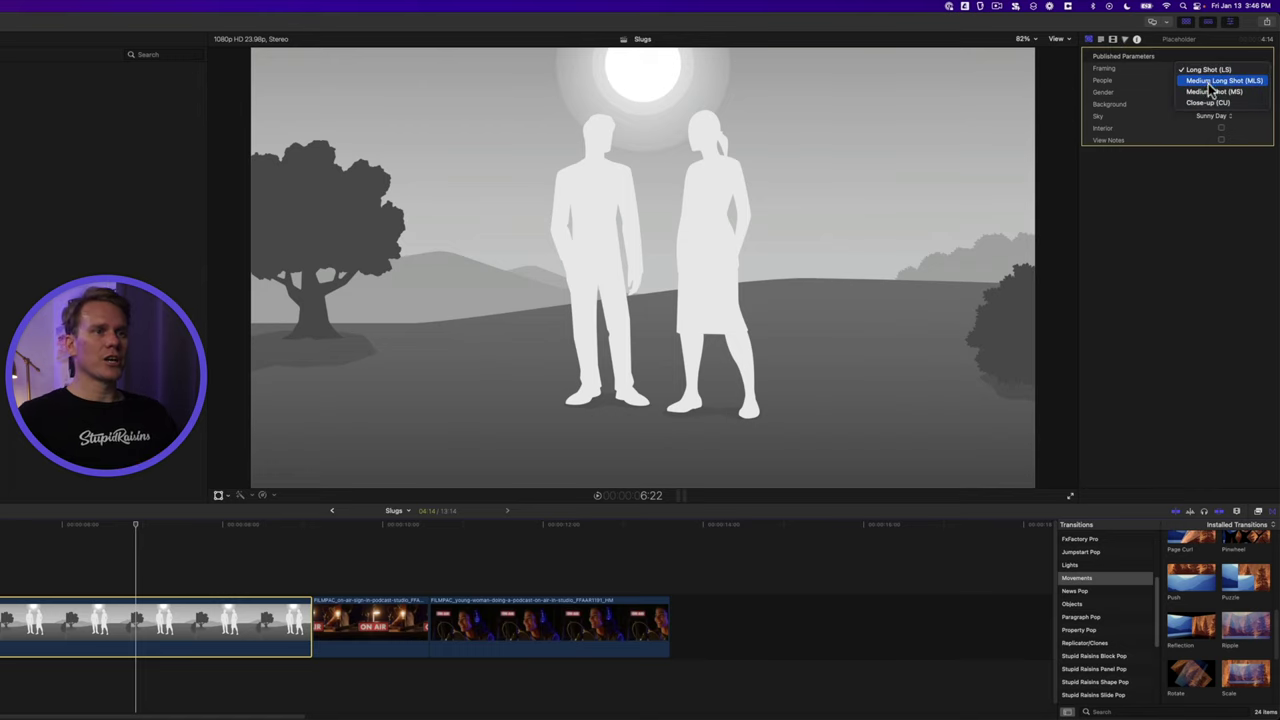
pyautogui.click(1210, 103)
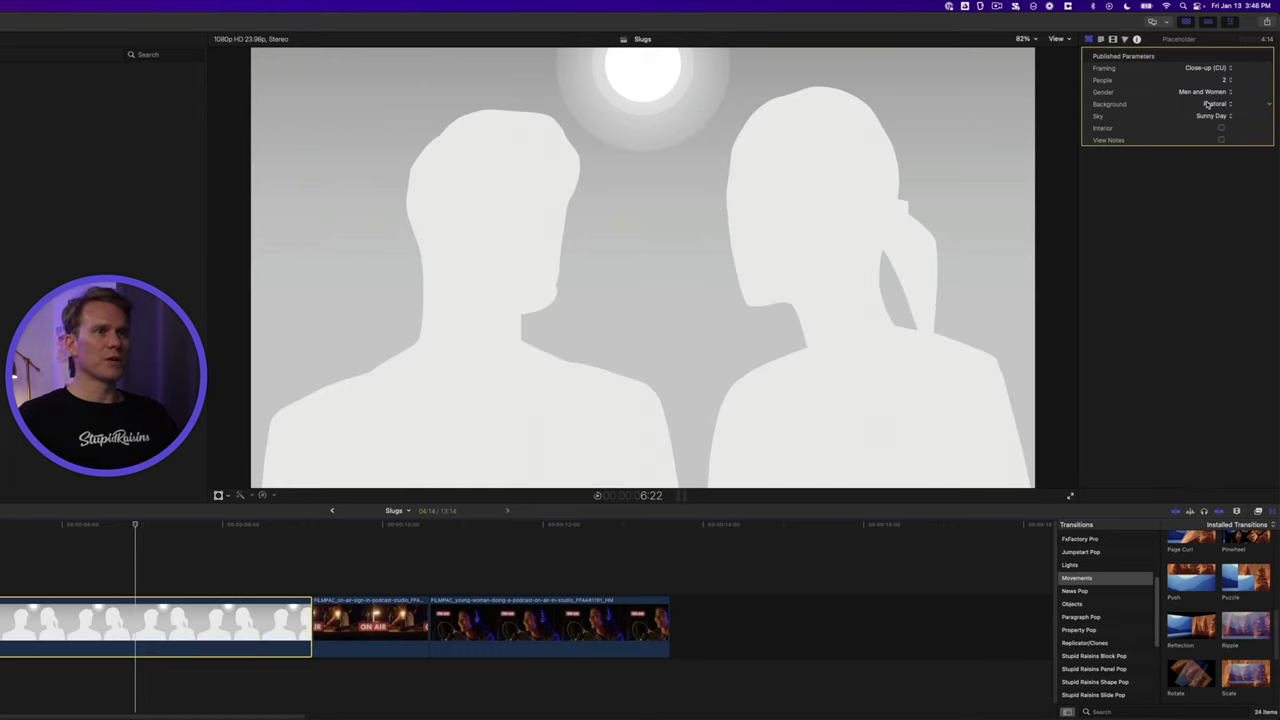
pyautogui.click(1233, 80)
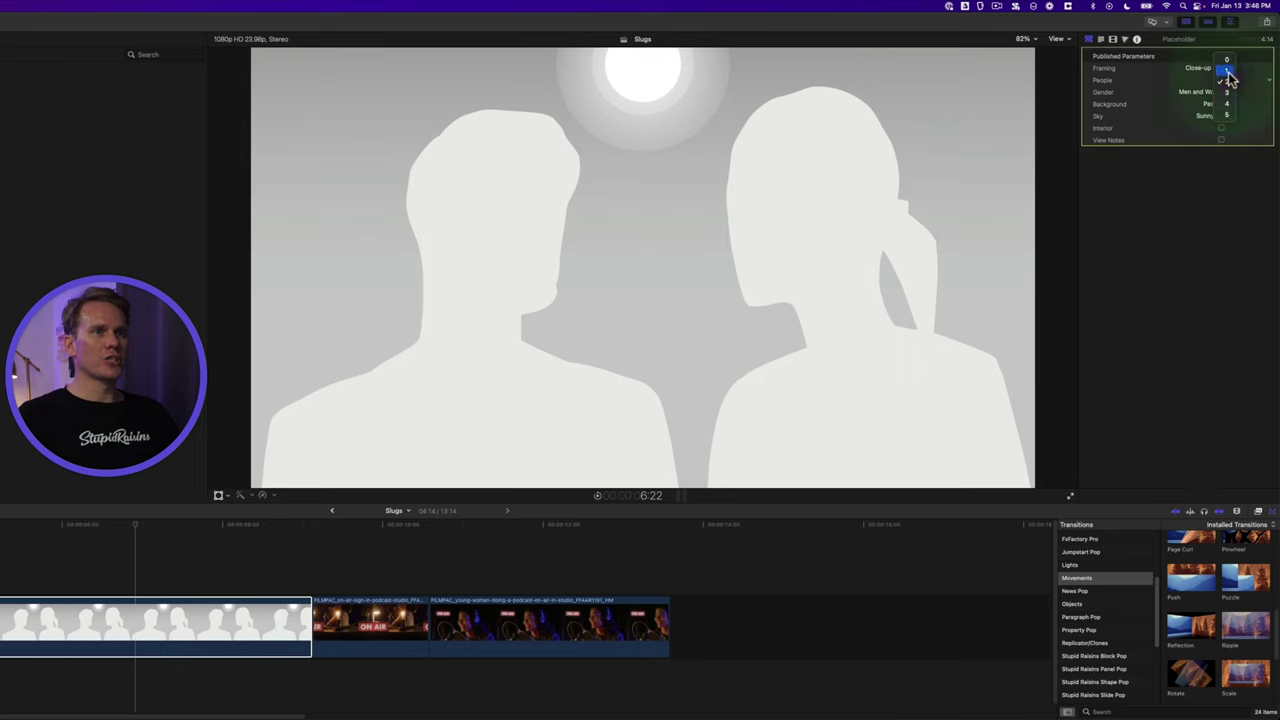
pyautogui.click(1229, 76)
pyautogui.click(1212, 91)
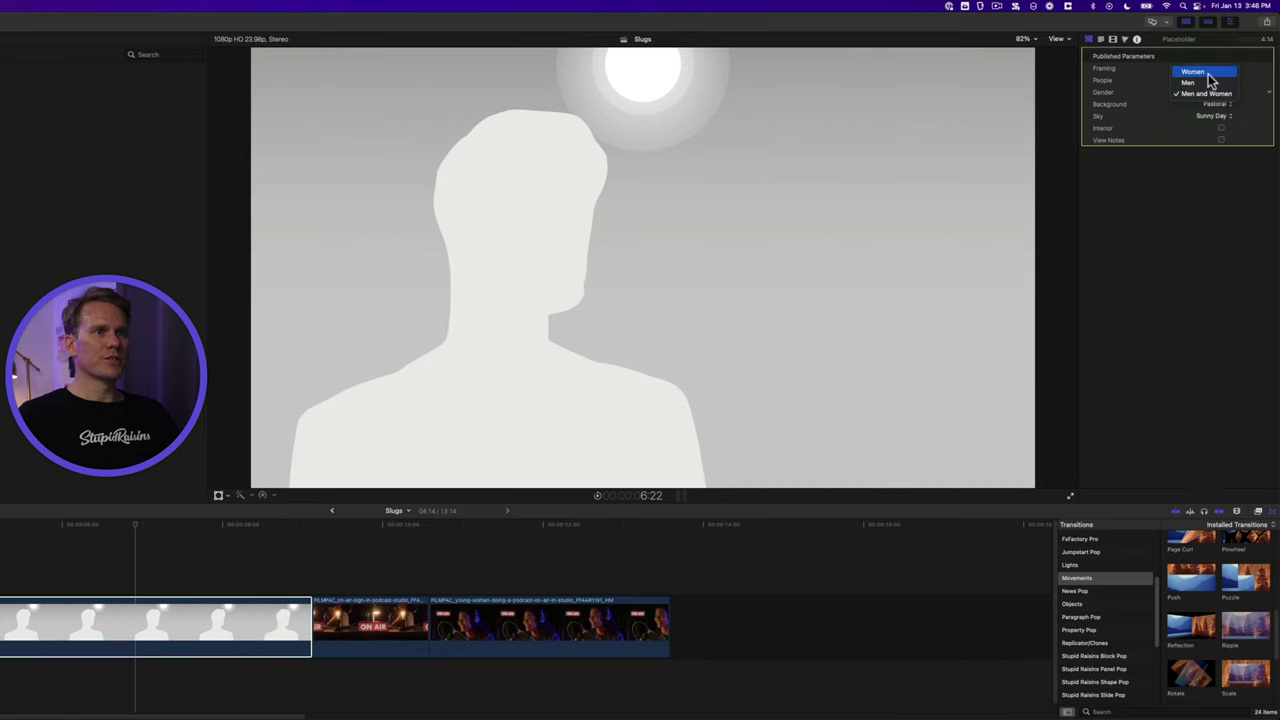
pyautogui.click(1195, 72)
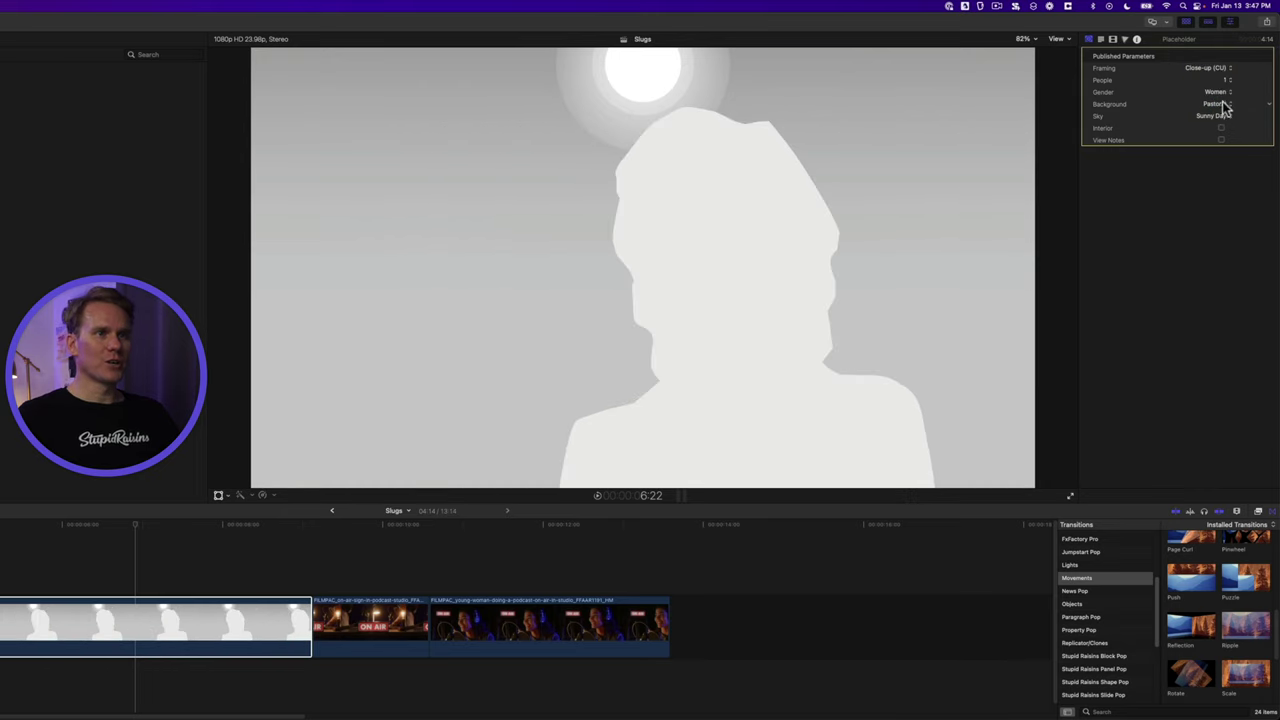
pyautogui.click(1224, 105)
pyautogui.click(1222, 139)
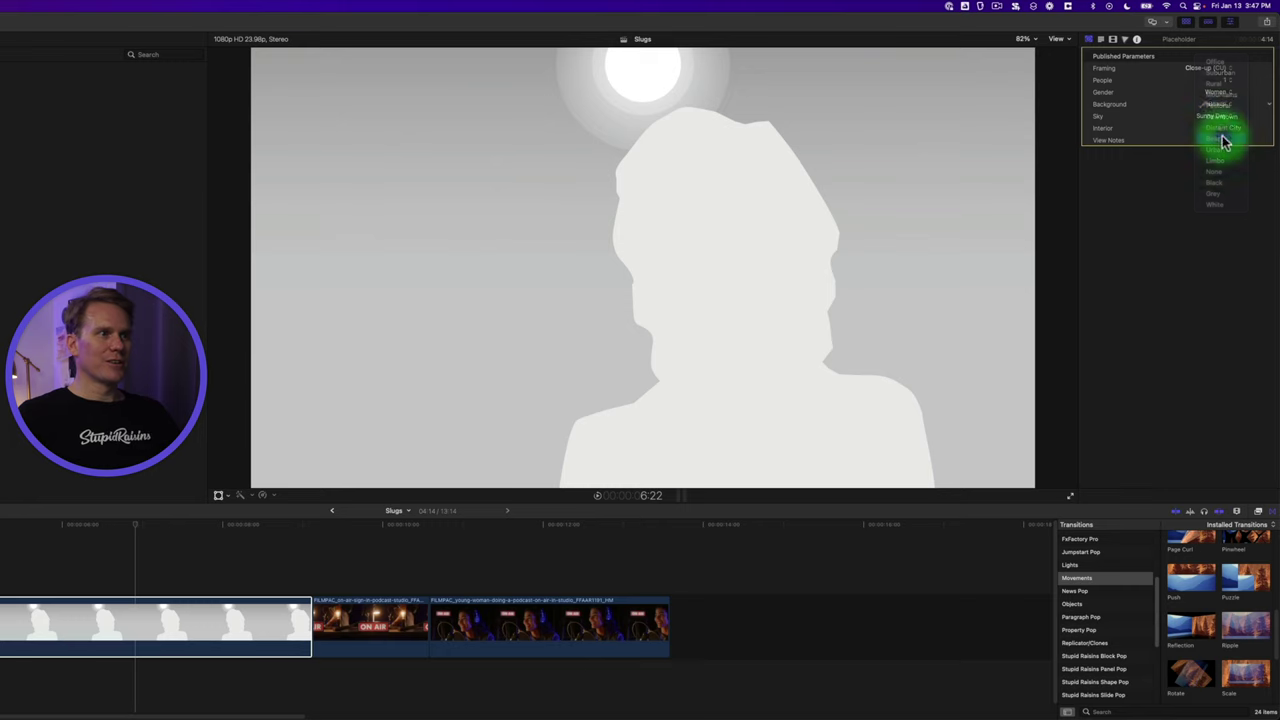
# Step: Switch to a long shot of three people: urban background, clear night sky, Interior, notes shown
pyautogui.click(1225, 68)
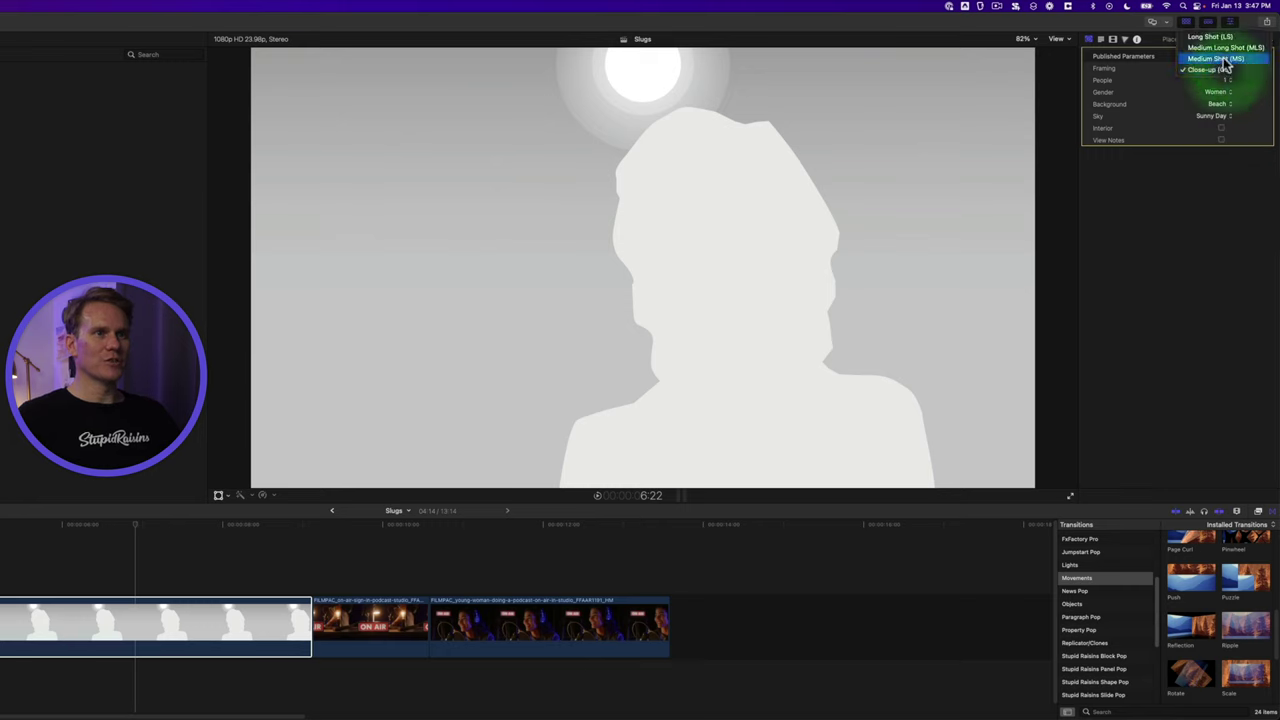
pyautogui.click(1212, 37)
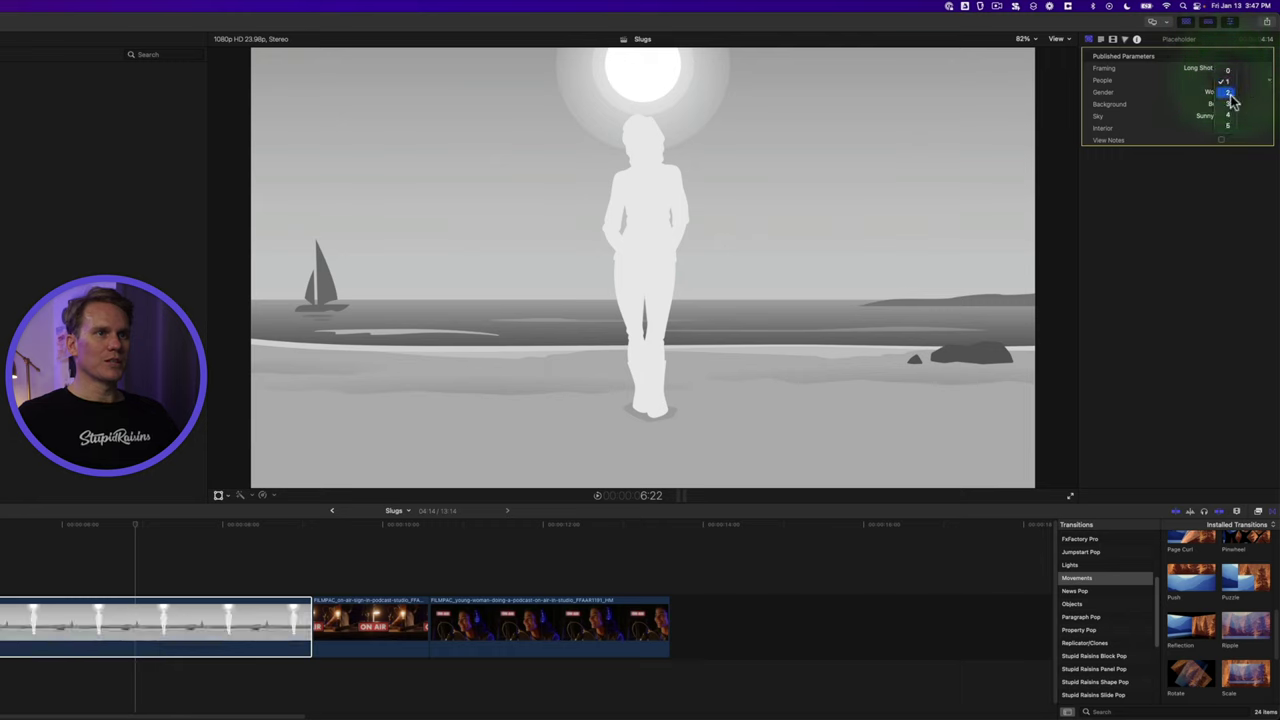
pyautogui.click(1227, 103)
pyautogui.click(1228, 104)
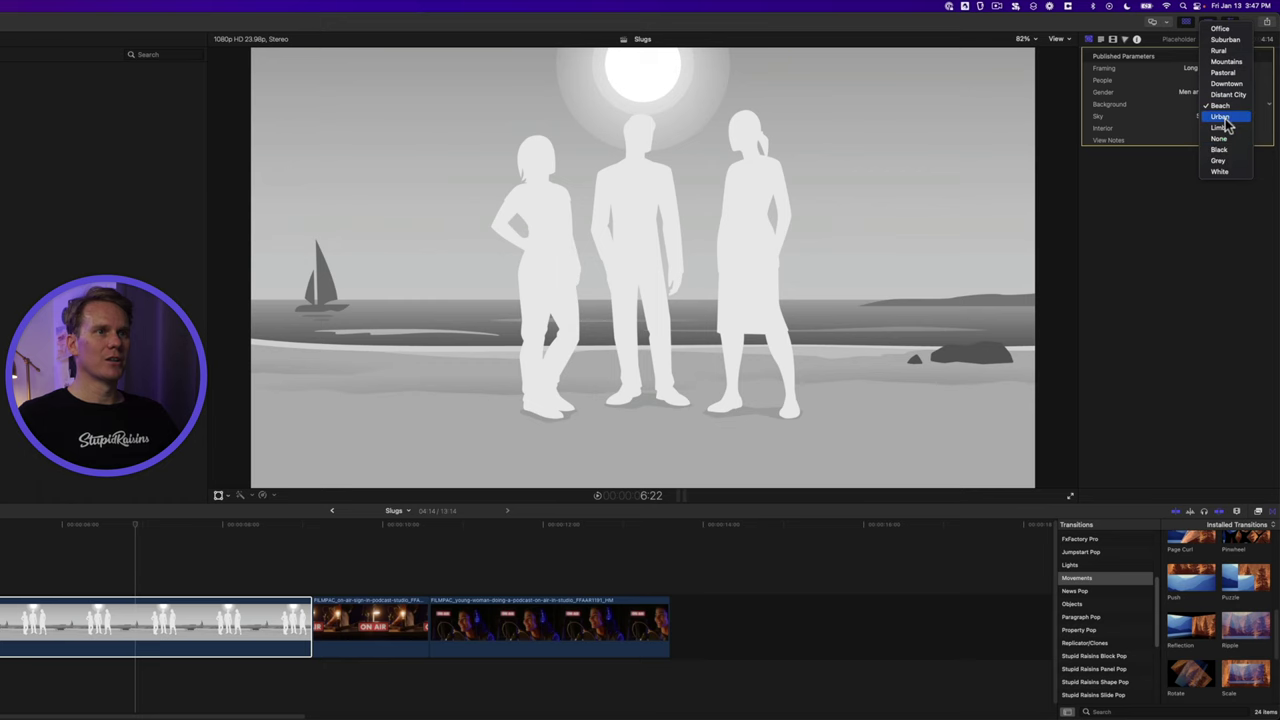
pyautogui.click(1222, 116)
pyautogui.click(1224, 117)
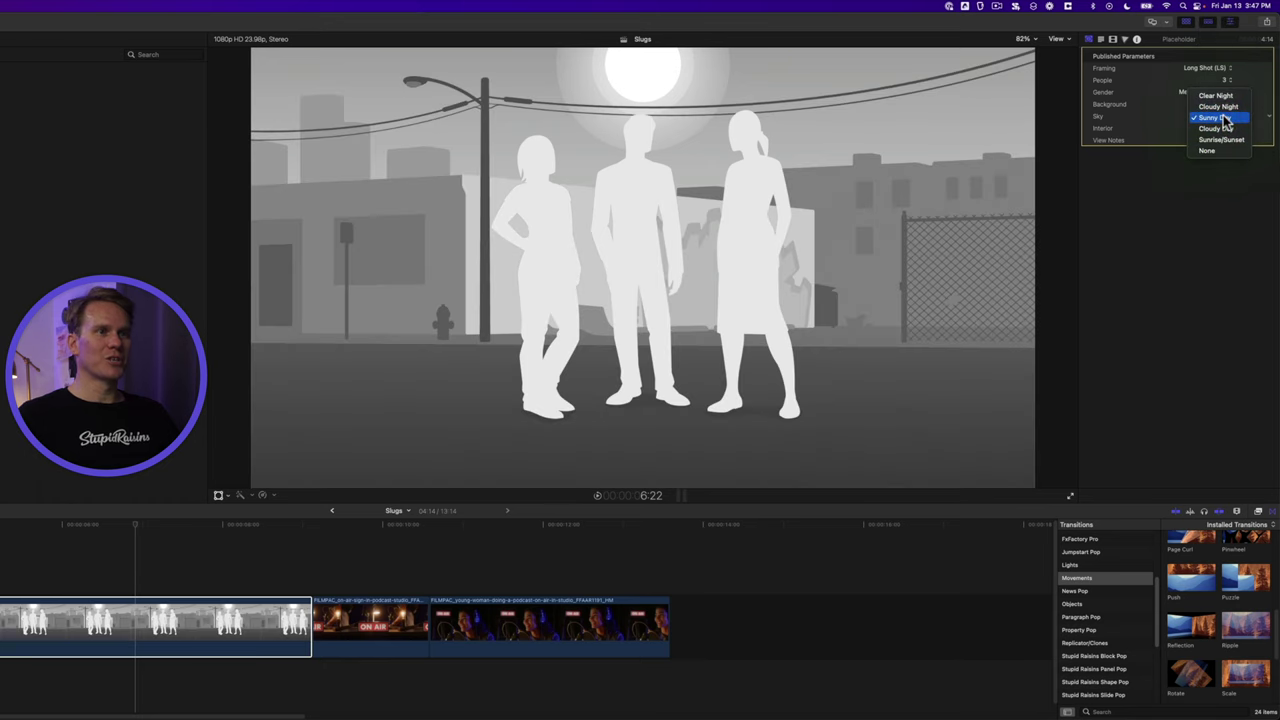
pyautogui.click(1220, 97)
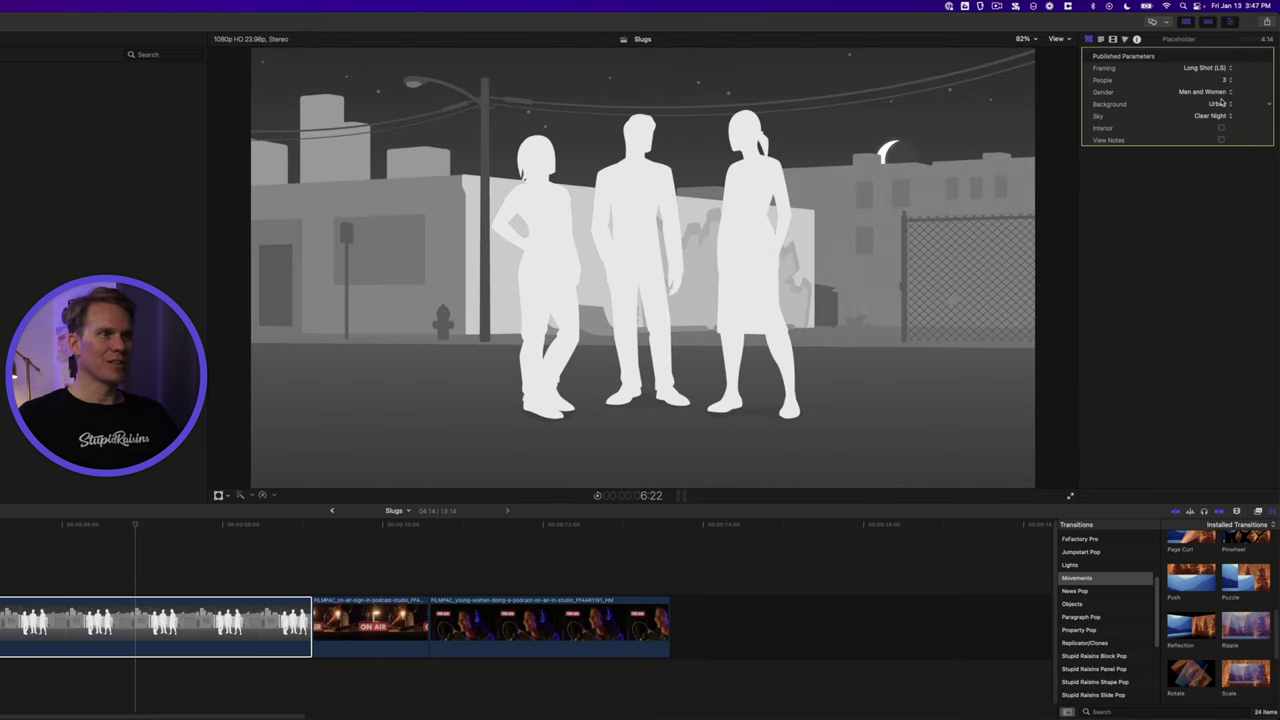
pyautogui.click(1222, 129)
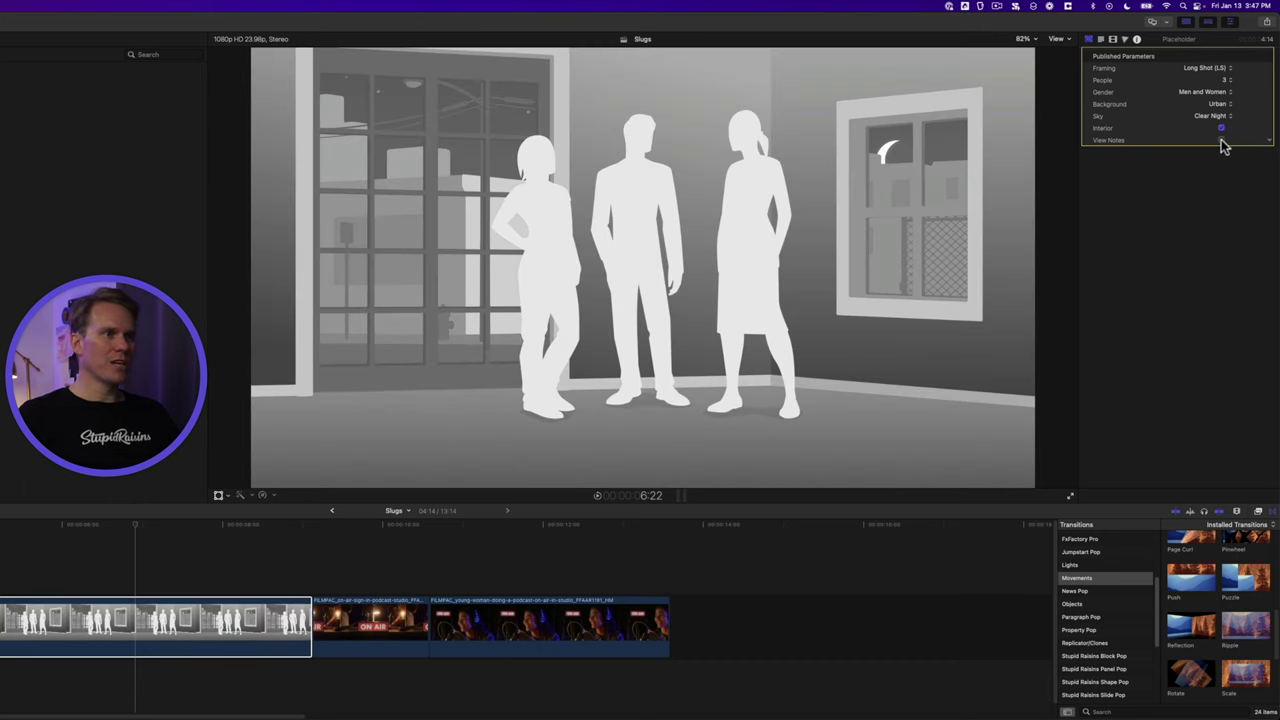
pyautogui.click(1221, 140)
# Step: Set the placeholder note text to 'House Party Scene' and show the Solids generators
pyautogui.doubleClick(410, 411)
pyautogui.write('House Party Scene')
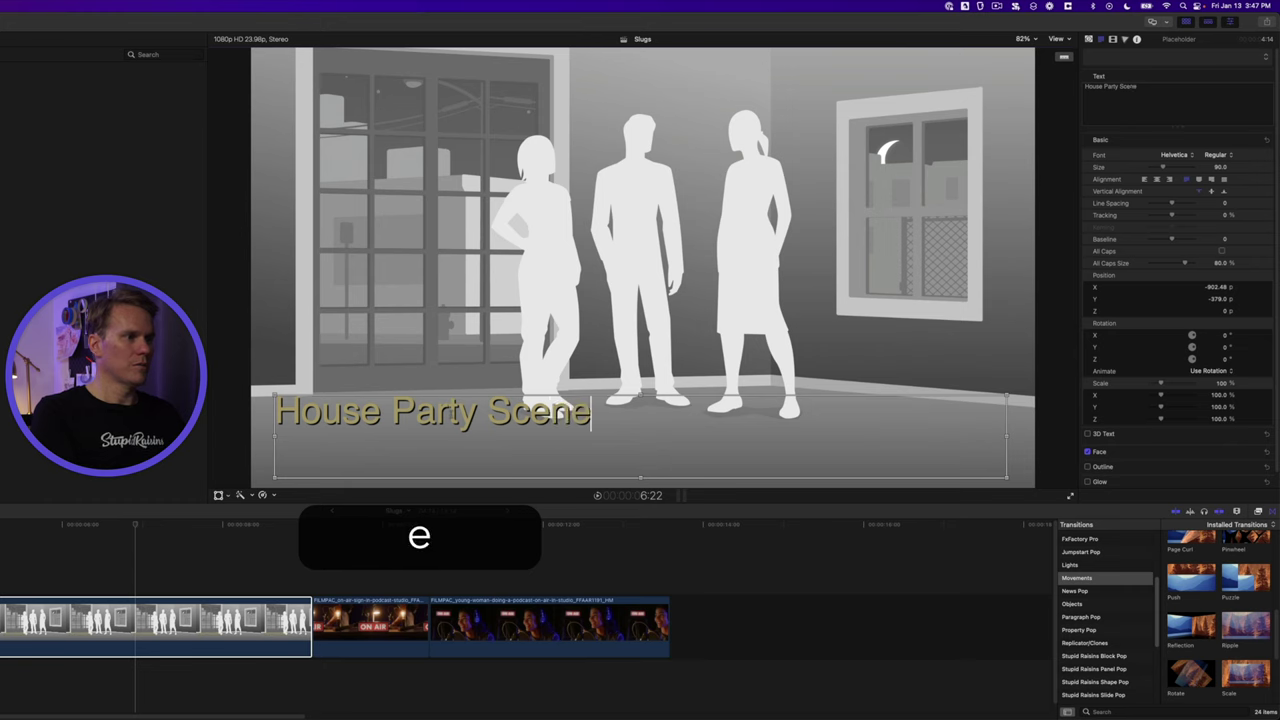
pyautogui.click(165, 550)
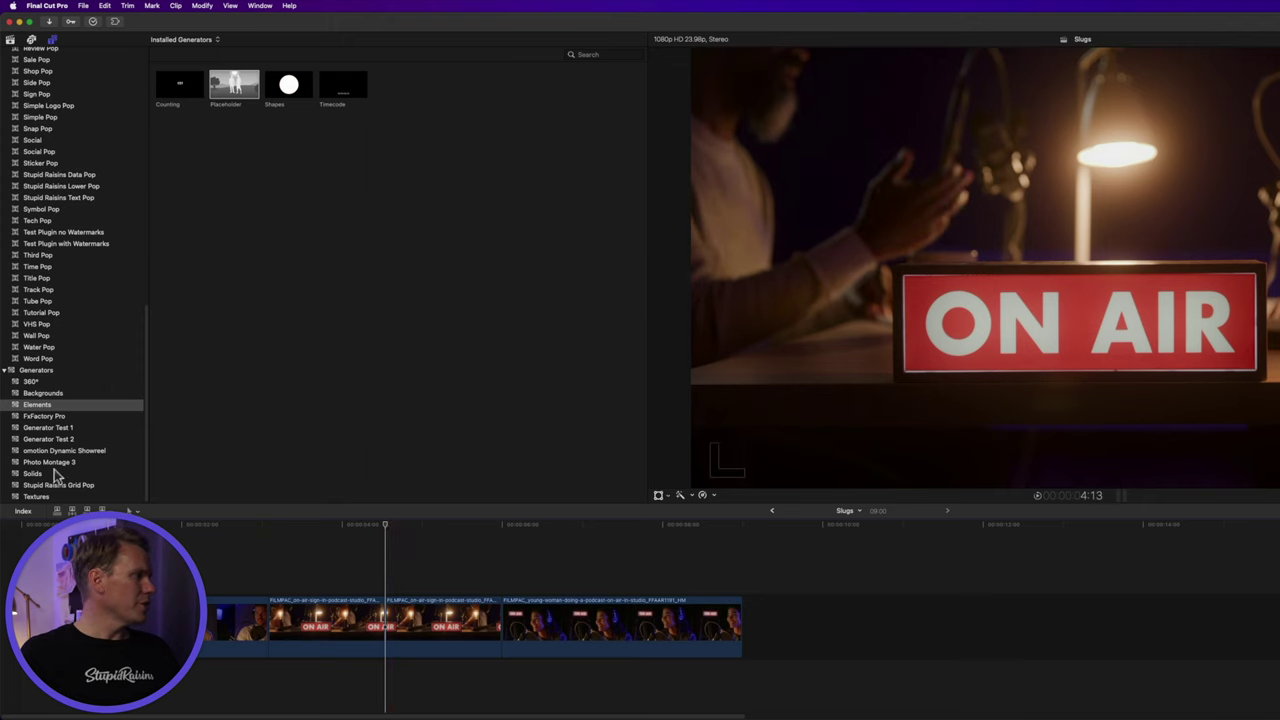
pyautogui.click(54, 473)
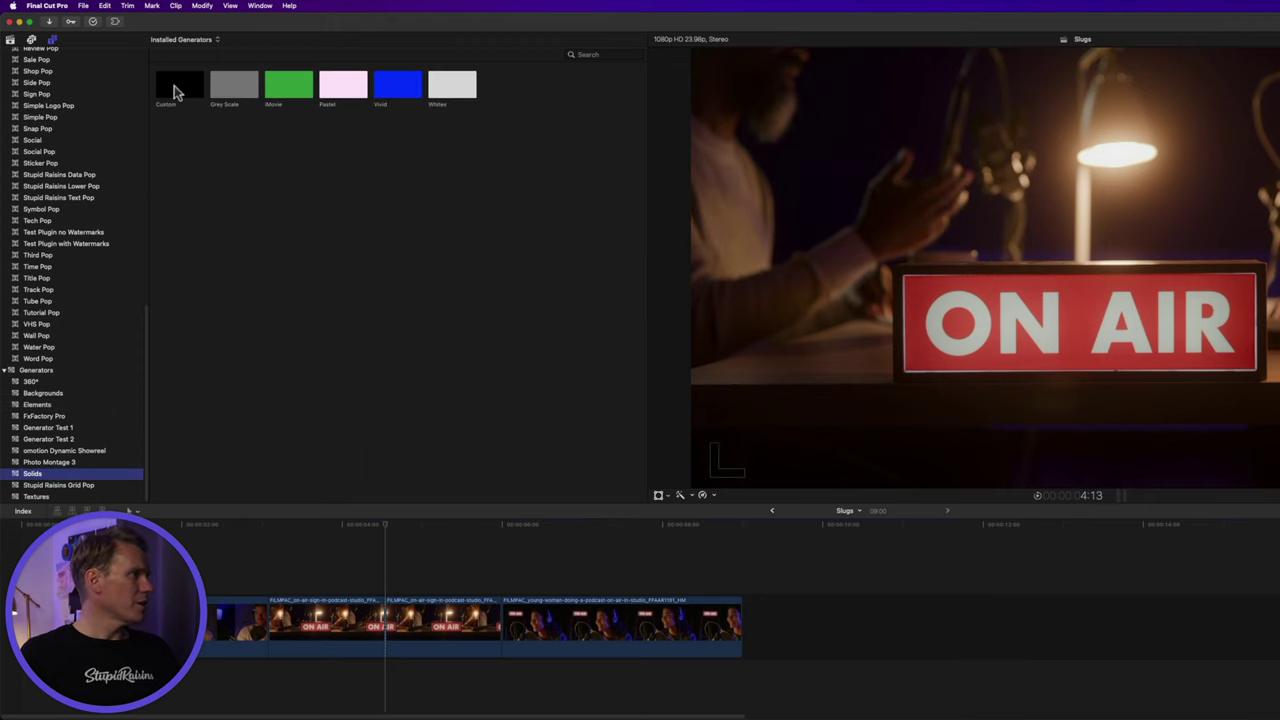
# Step: Add the Custom solid to the timeline and set its Color to Orange
pyautogui.moveTo(173, 91); pyautogui.dragTo(388, 610)
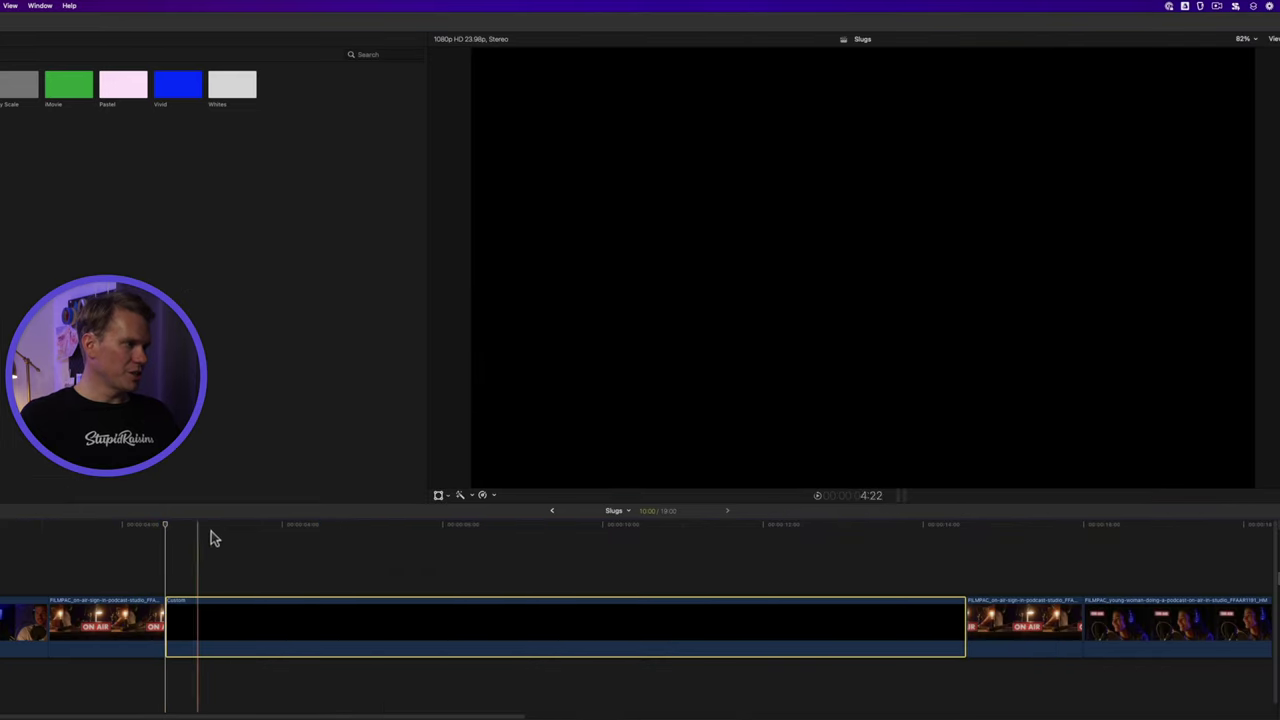
pyautogui.click(491, 543)
pyautogui.click(491, 620)
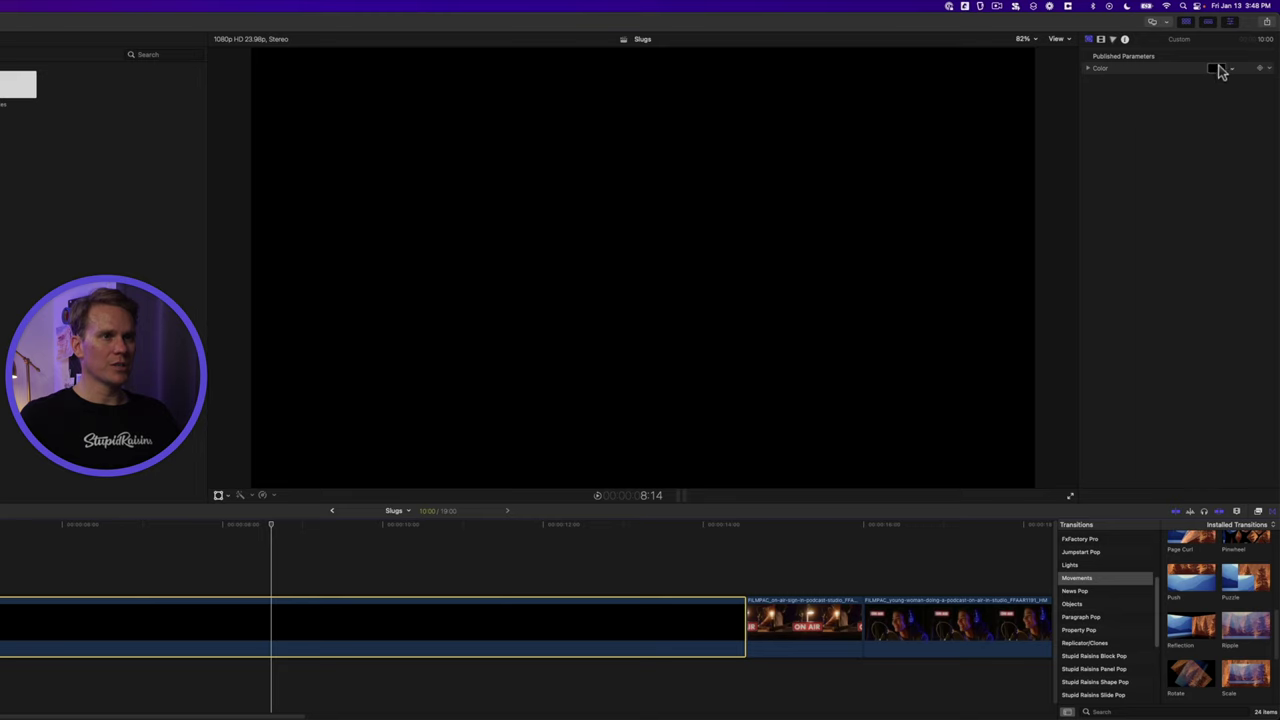
pyautogui.click(1217, 70)
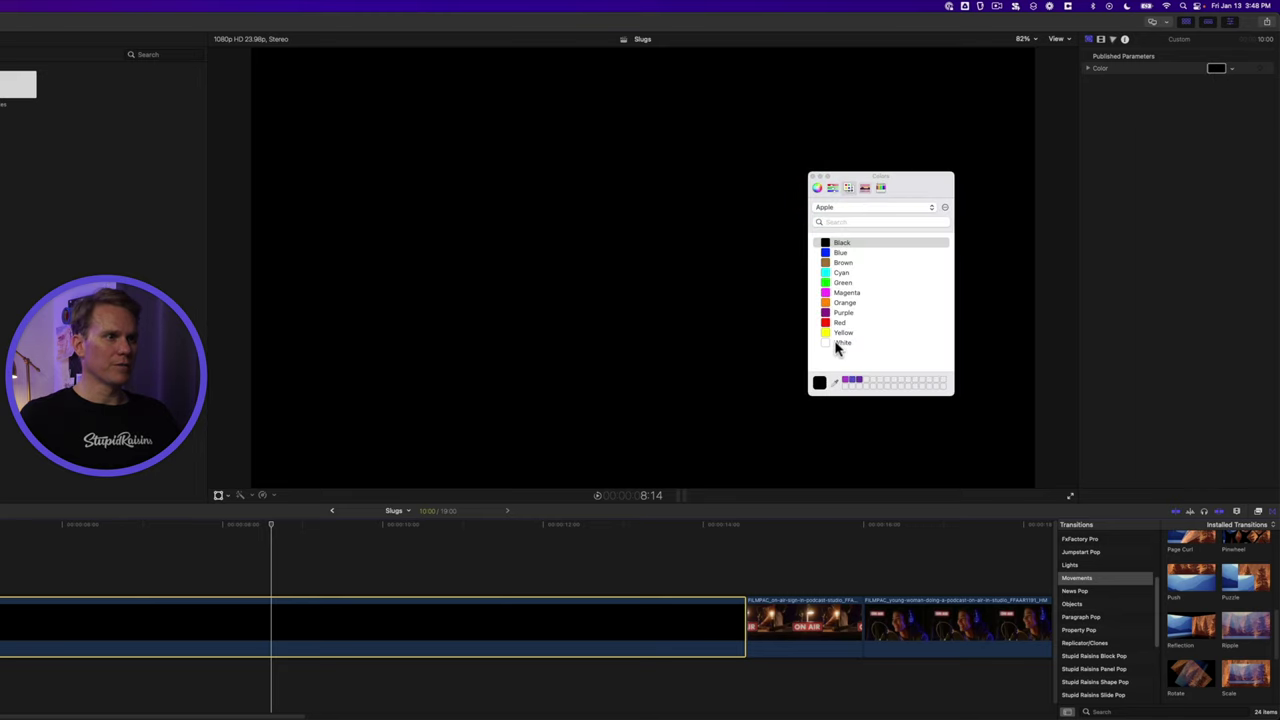
pyautogui.click(840, 305)
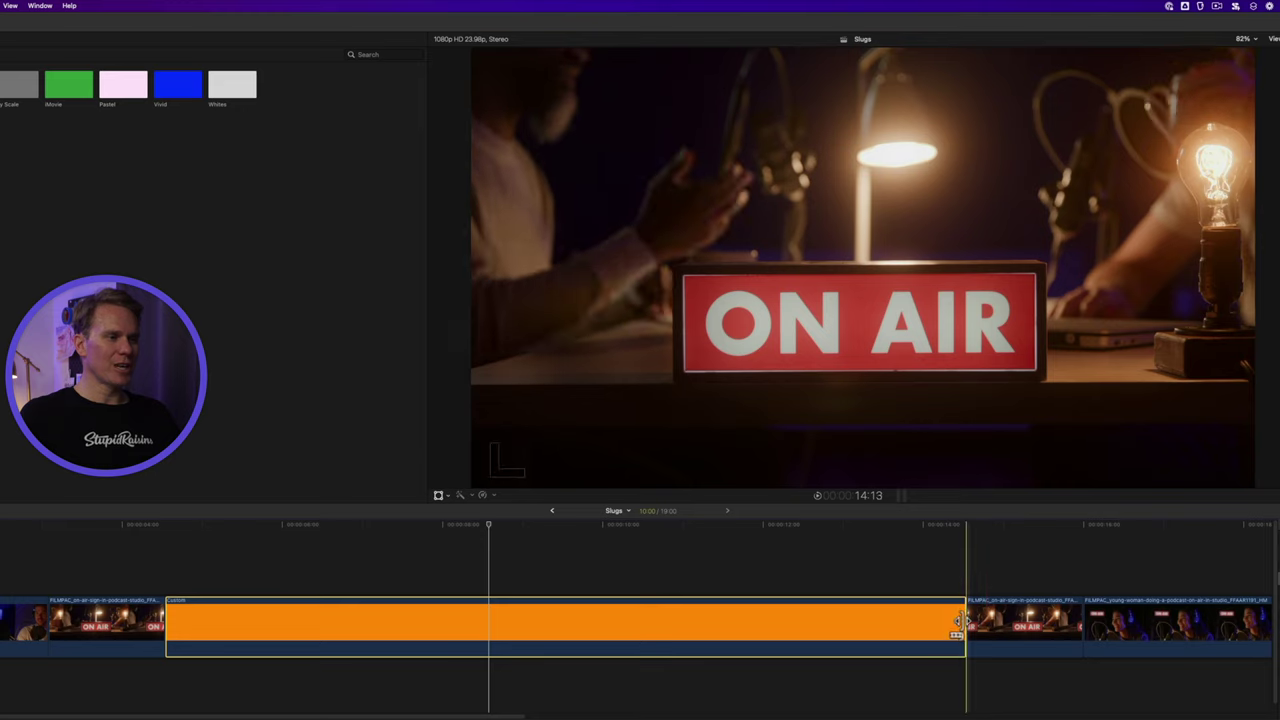
# Step: Trim the orange slug to 2:16 and move it ahead of the ON AIR clips
pyautogui.moveTo(958, 622); pyautogui.dragTo(377, 634)
pyautogui.click(234, 555)
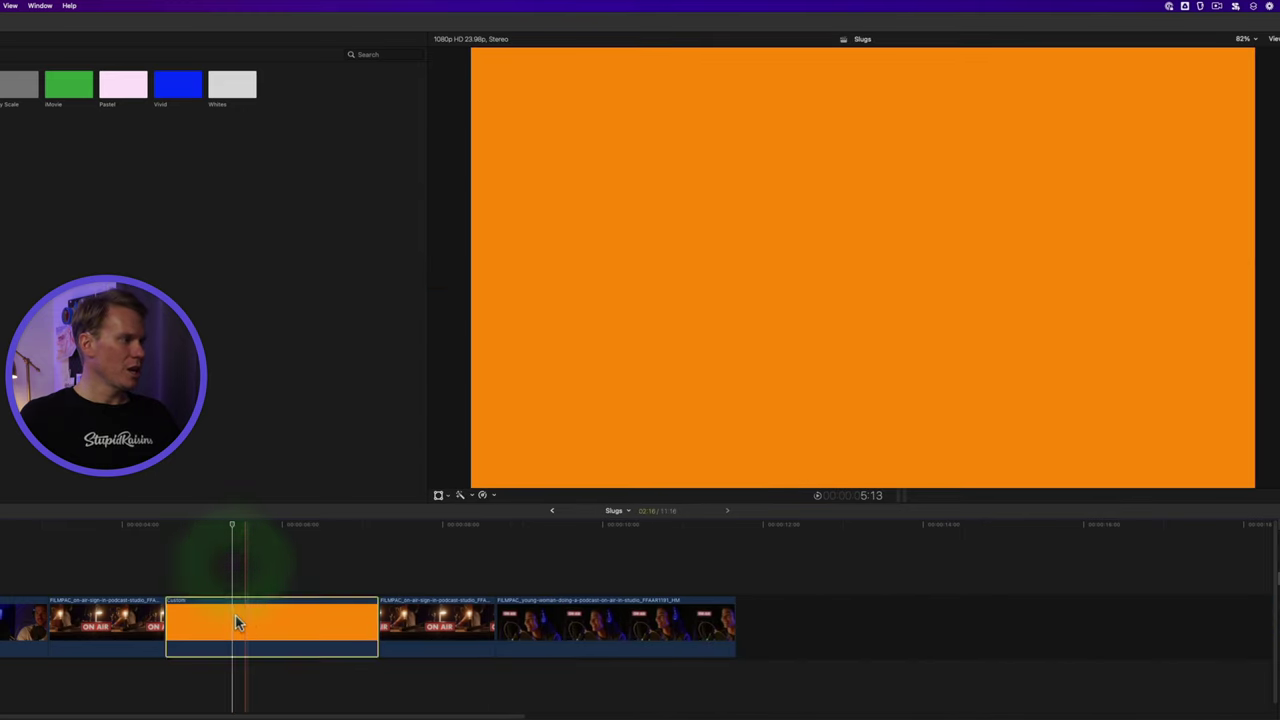
pyautogui.moveTo(237, 620); pyautogui.dragTo(85, 615)
pyautogui.click(170, 630)
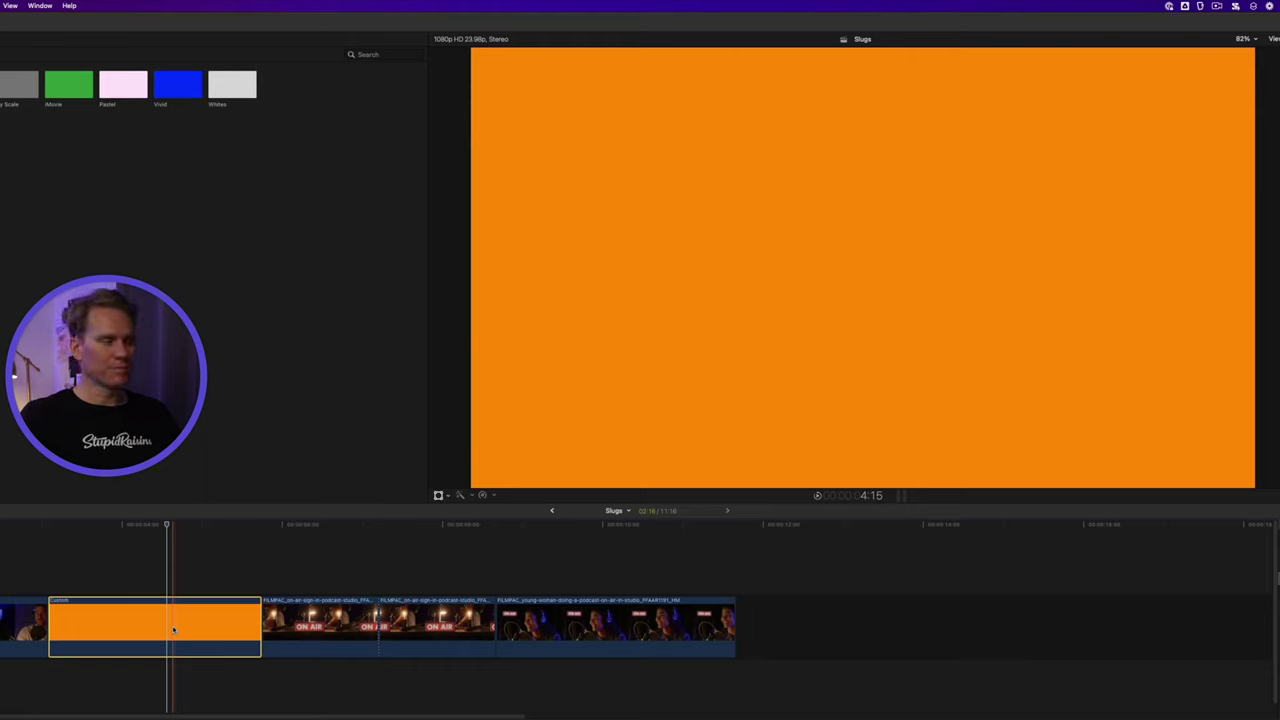
# Step: Duplicate the orange slug after the ON AIR clips, recolour the copy Blue, and play it back
pyautogui.moveTo(180, 626); pyautogui.dragTo(592, 624)
pyautogui.click(603, 605)
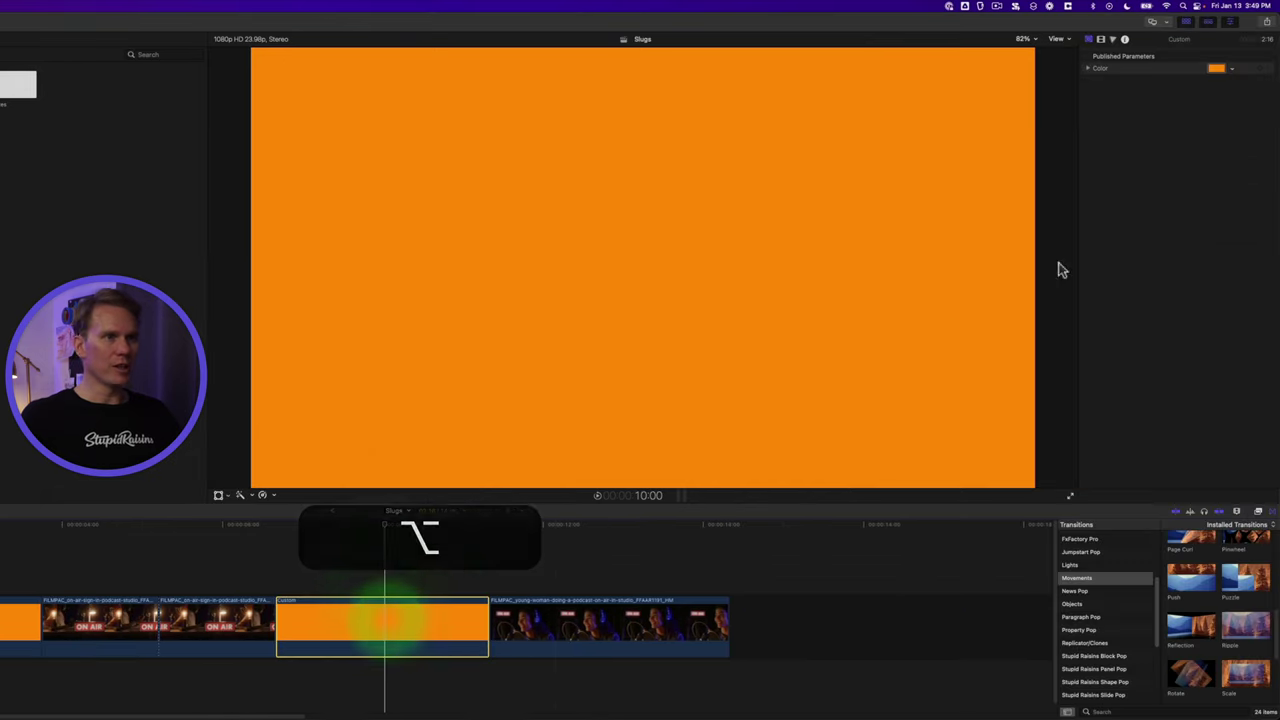
pyautogui.click(1217, 69)
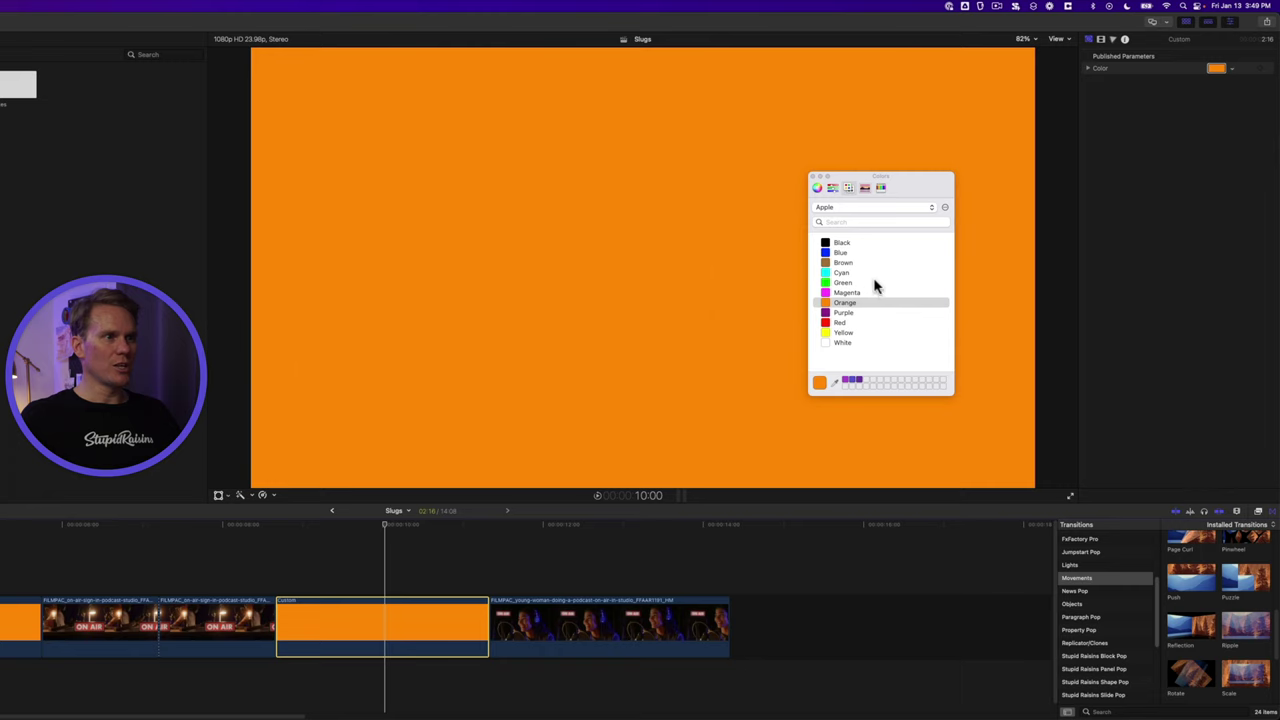
pyautogui.click(841, 253)
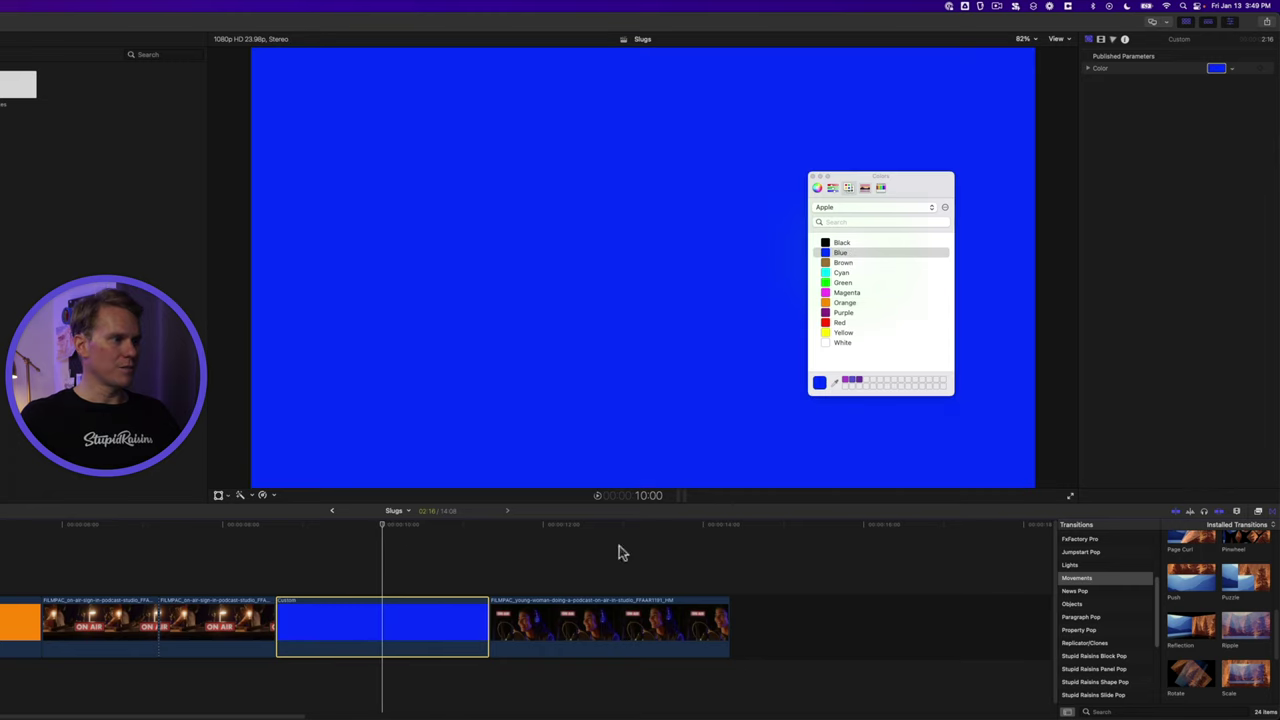
pyautogui.press('l')
pyautogui.click(335, 553)
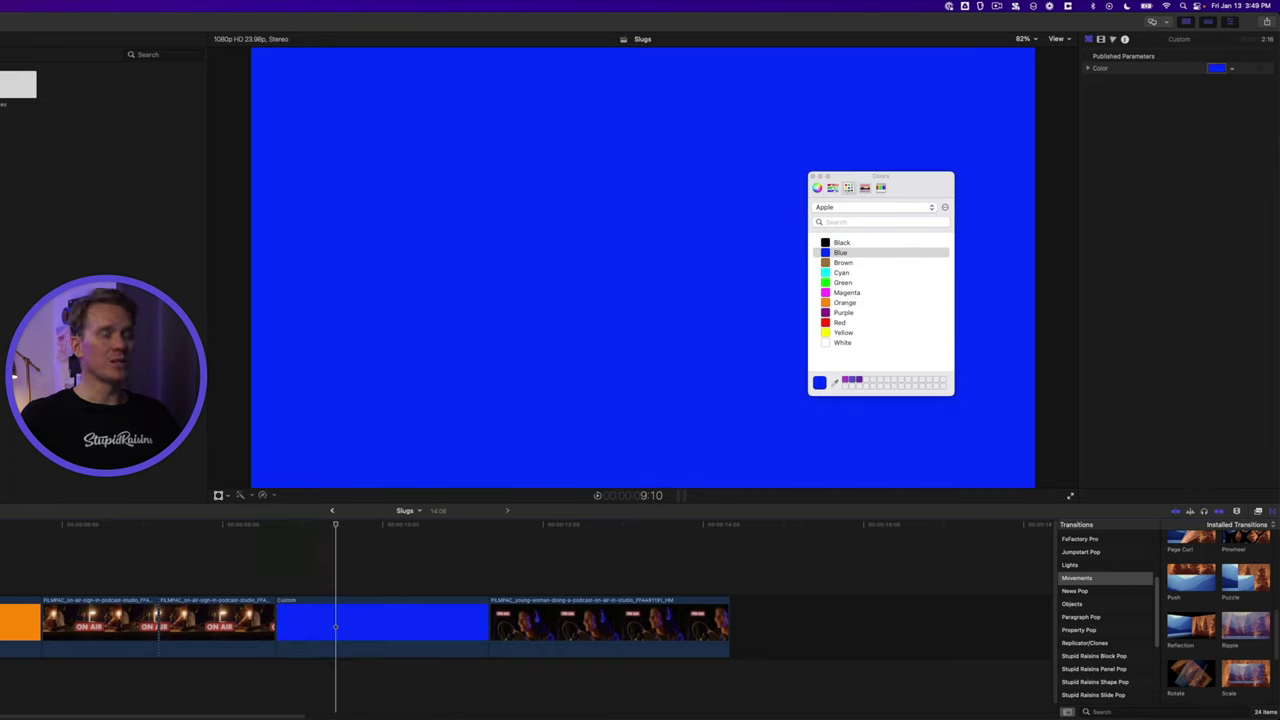